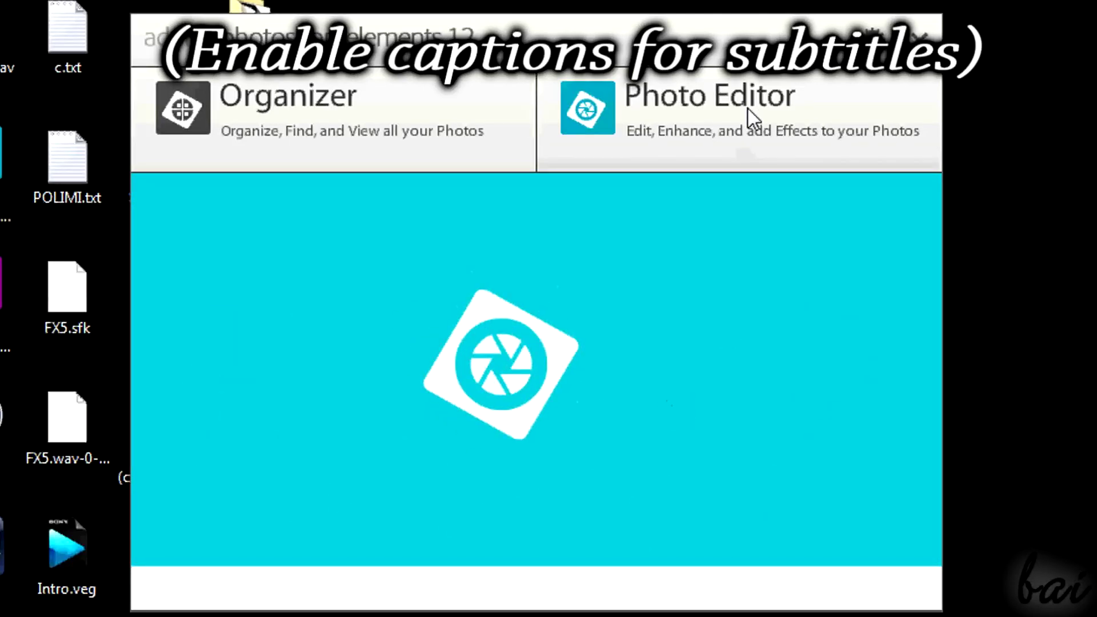
# Step: Launch the Photo Editor so Puppies.jpg loads in Expert mode
pyautogui.click(749, 108)
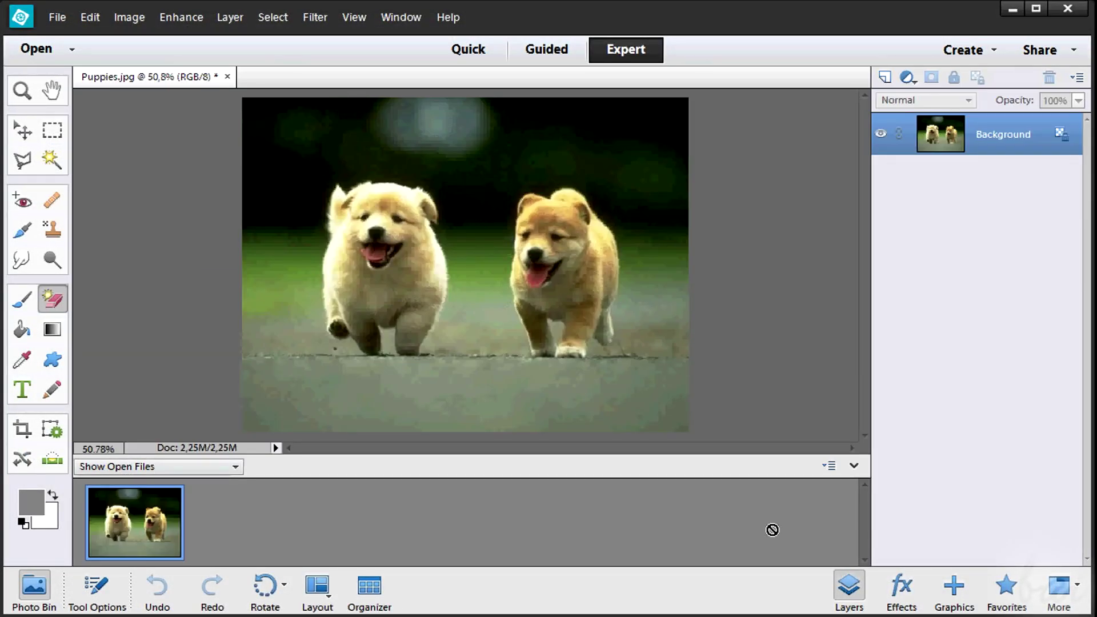
# Step: Trace around the left white puppy with the Magnetic Lasso
pyautogui.click(22, 160)
pyautogui.click(124, 493)
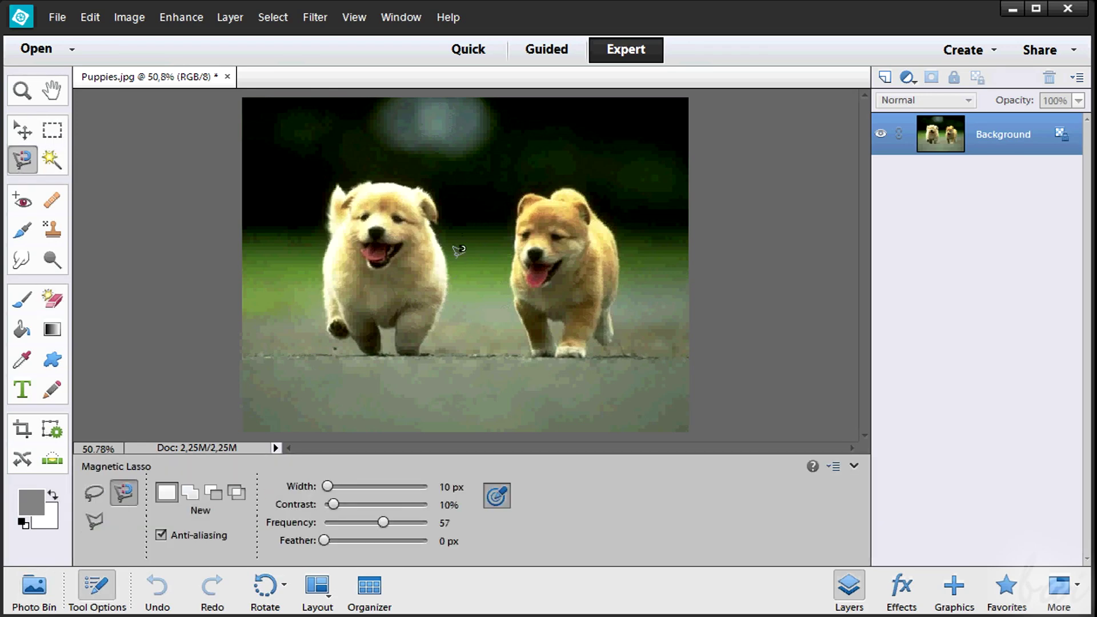
pyautogui.scroll(3, 435, 277)
pyautogui.click(443, 195)
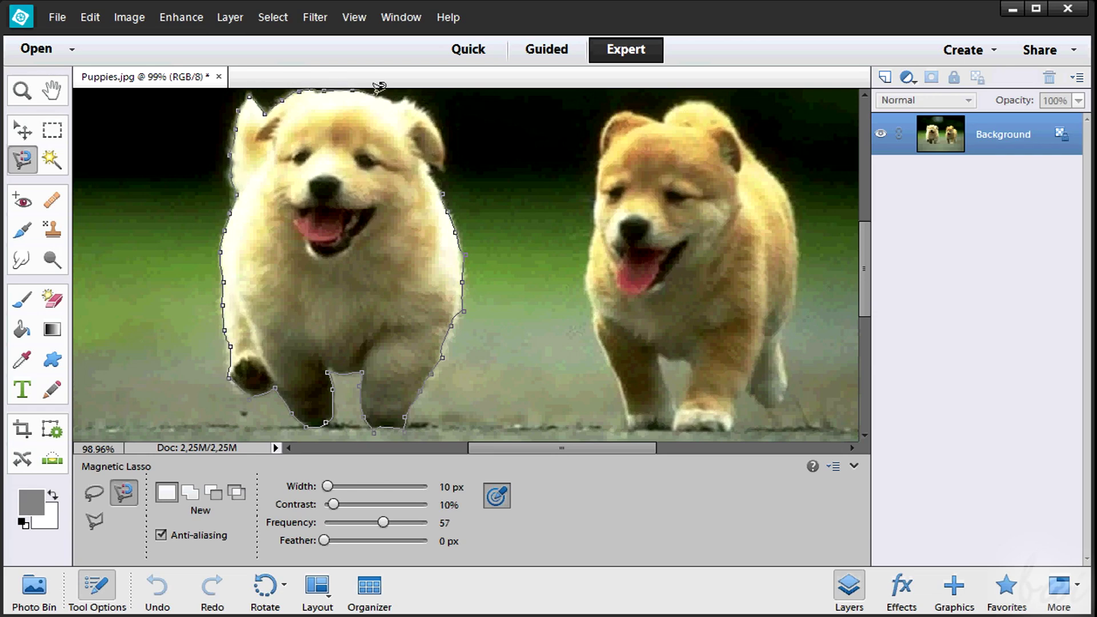
# Step: Add a Brightness/Contrast adjustment layer with raised Brightness and Contrast
pyautogui.click(449, 162)
pyautogui.click(909, 77)
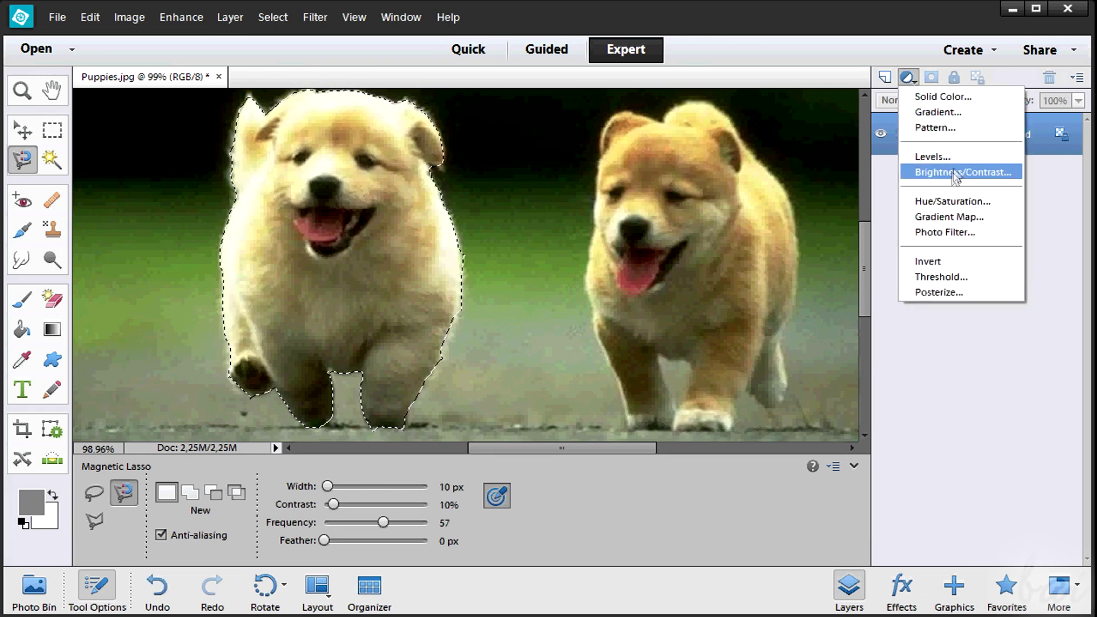
pyautogui.click(938, 172)
pyautogui.moveTo(765, 343)
pyautogui.mouseDown()
pyautogui.moveTo(786, 343)
pyautogui.moveTo(783, 368)
pyautogui.mouseUp()
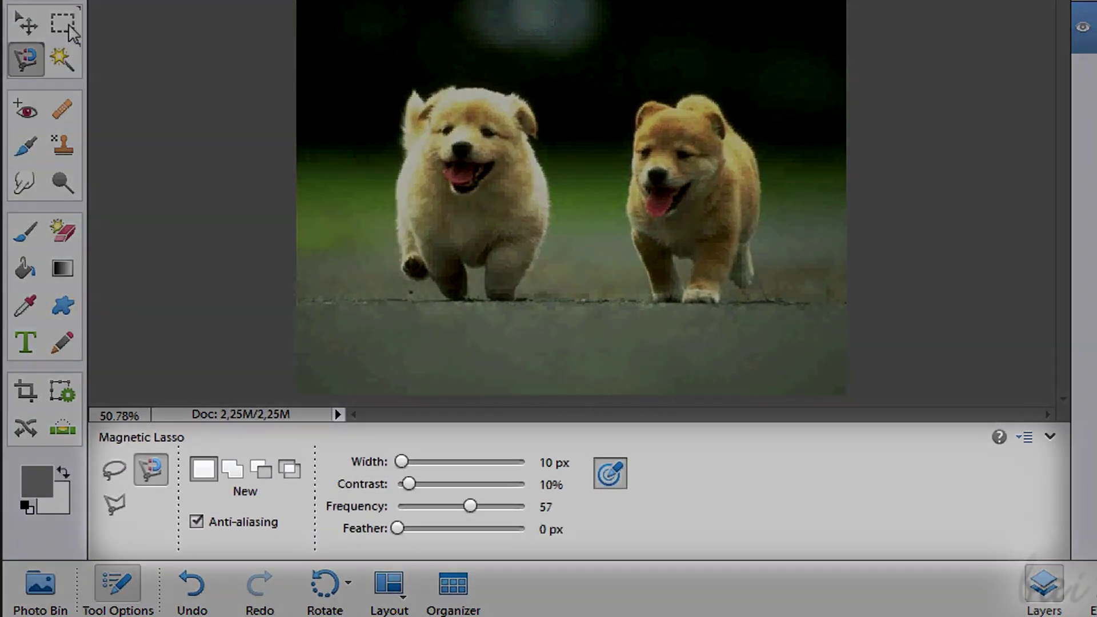
# Step: Cycle through Rectangular Marquee, Magic Wand, Selection Brush and Quick Selection, ending on Quick Selection
pyautogui.click(68, 25)
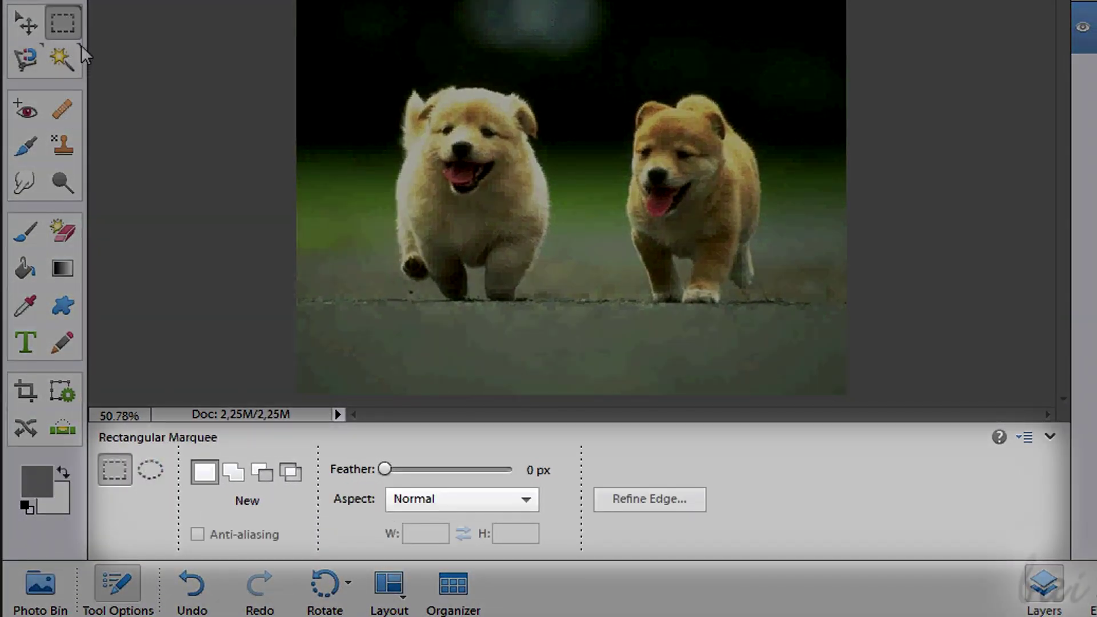
pyautogui.click(65, 57)
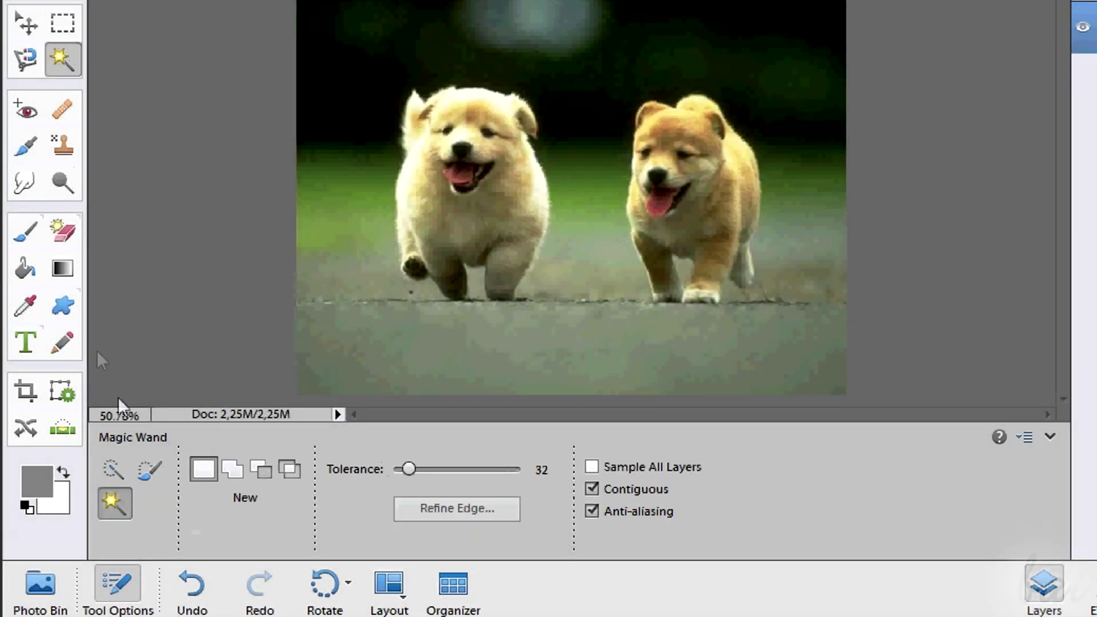
pyautogui.click(117, 473)
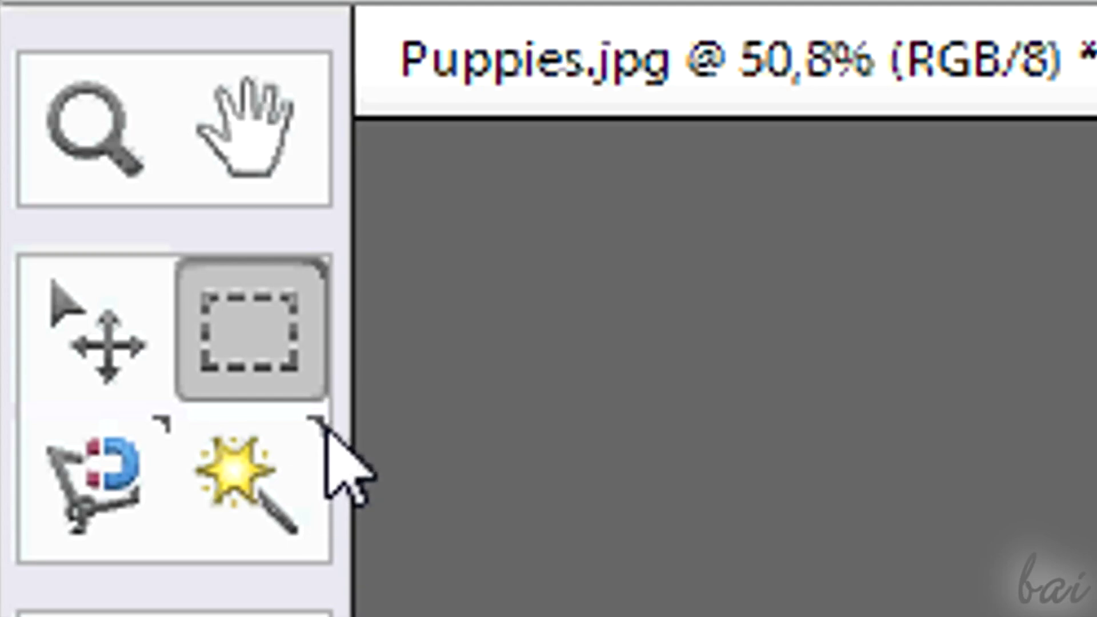
pyautogui.click(263, 457)
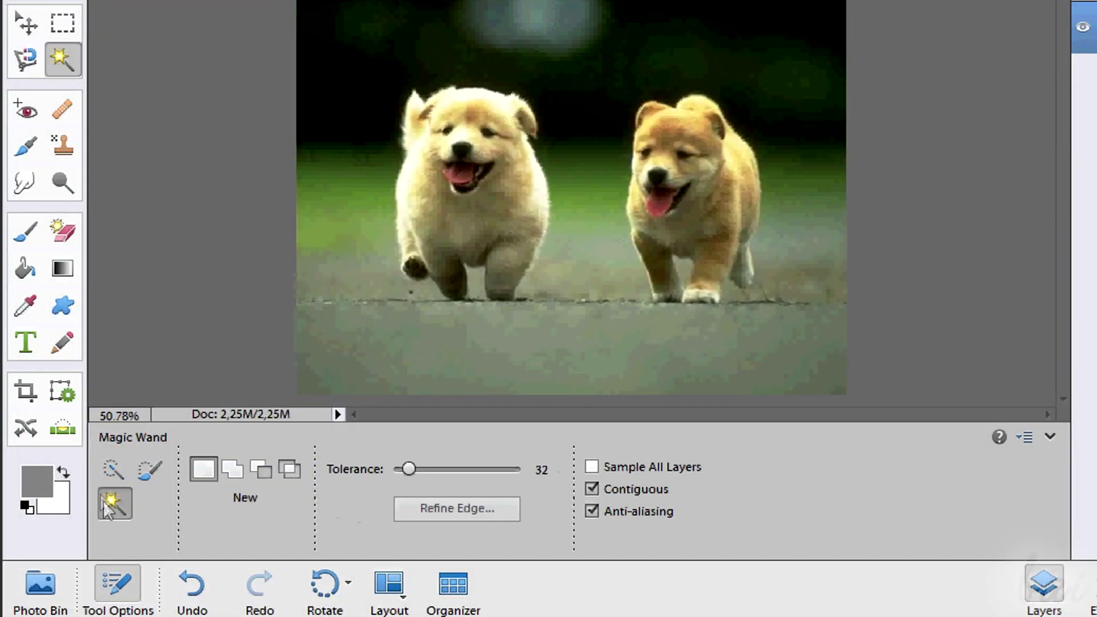
pyautogui.click(111, 470)
pyautogui.click(152, 467)
pyautogui.click(117, 502)
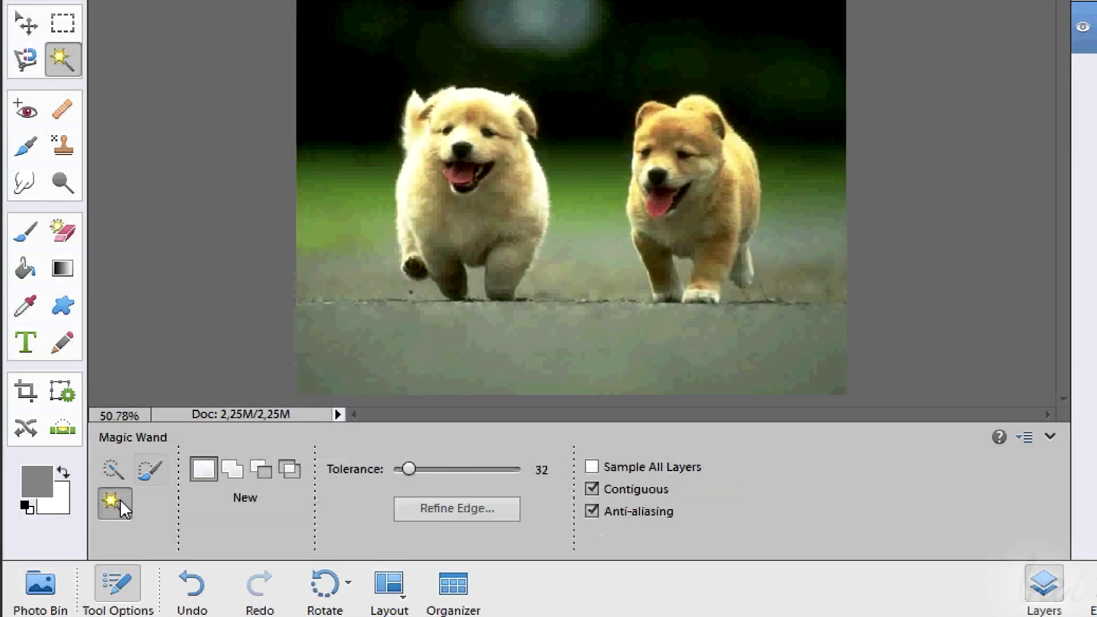
pyautogui.click(115, 469)
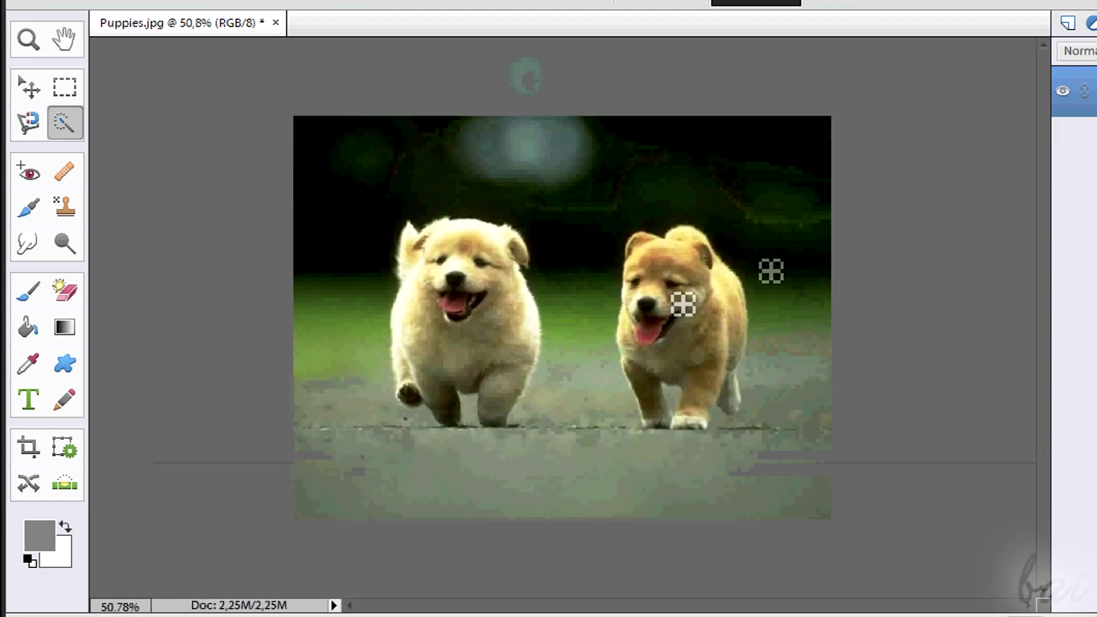
# Step: Zoom in and out on the puppies with the scroll wheel
pyautogui.scroll(3, 555, 348)
pyautogui.scroll(3, 552, 345)
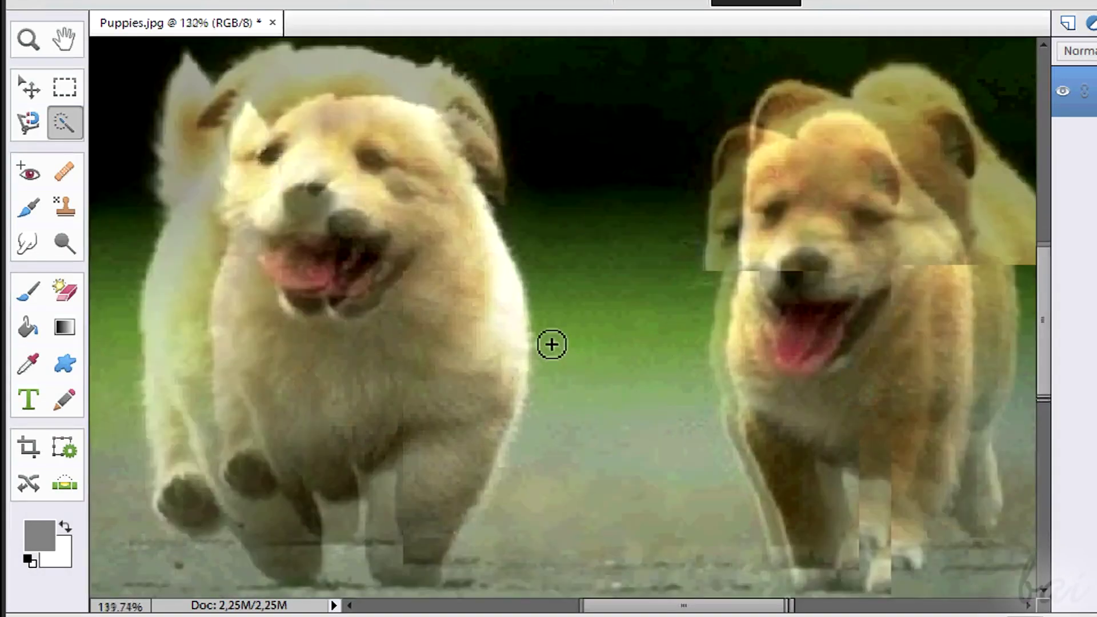
pyautogui.scroll(2, 514, 325)
pyautogui.scroll(-2, 577, 290)
pyautogui.scroll(-2, 573, 291)
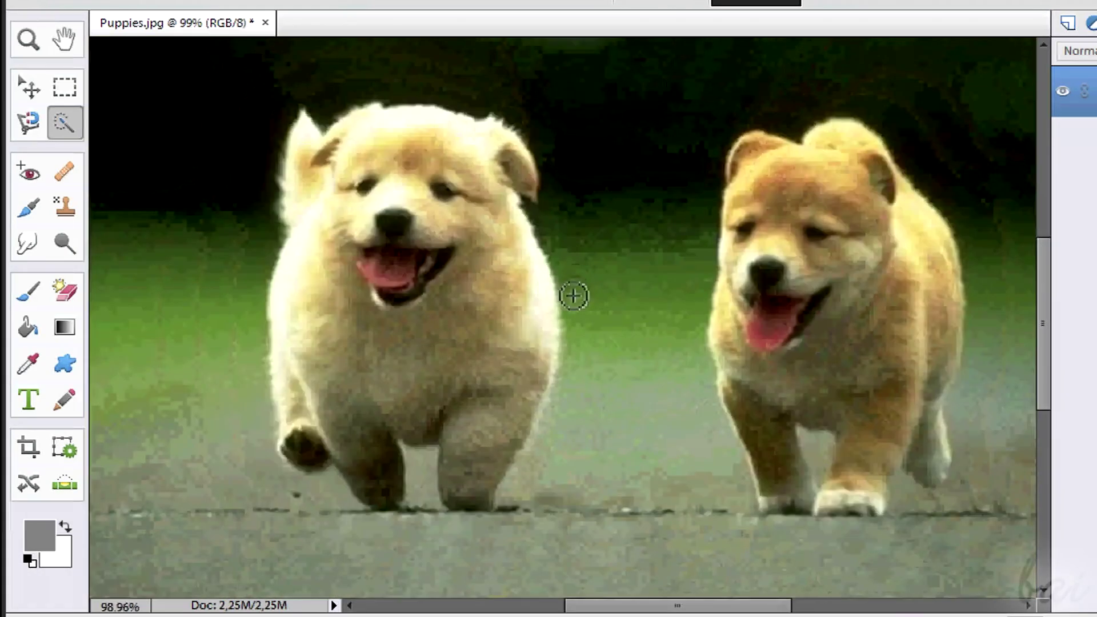
pyautogui.scroll(2, 572, 296)
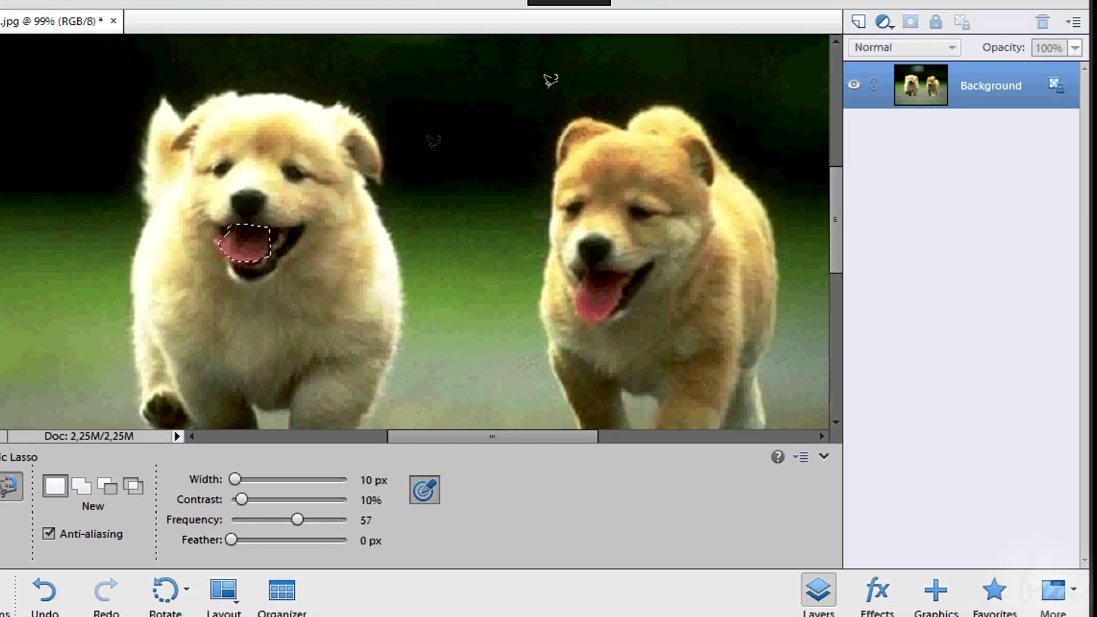
# Step: Add a Hue/Saturation layer shifting Hue to turn the left puppy's mouth blue
pyautogui.click(884, 21)
pyautogui.click(915, 225)
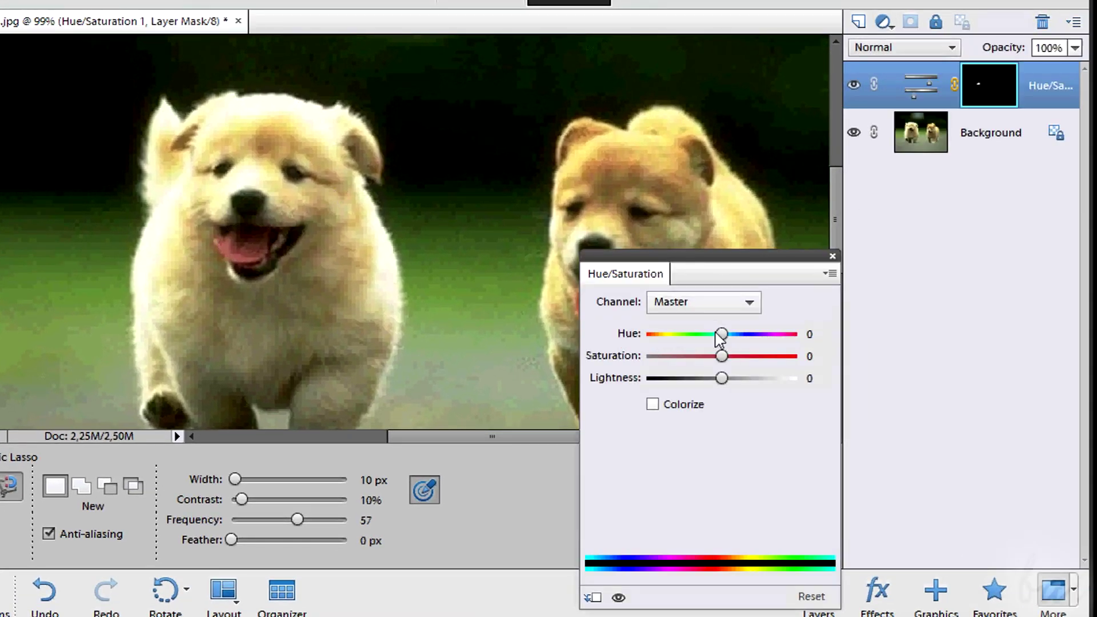
pyautogui.moveTo(722, 334)
pyautogui.mouseDown()
pyautogui.moveTo(772, 334)
pyautogui.moveTo(806, 350)
pyautogui.mouseUp()
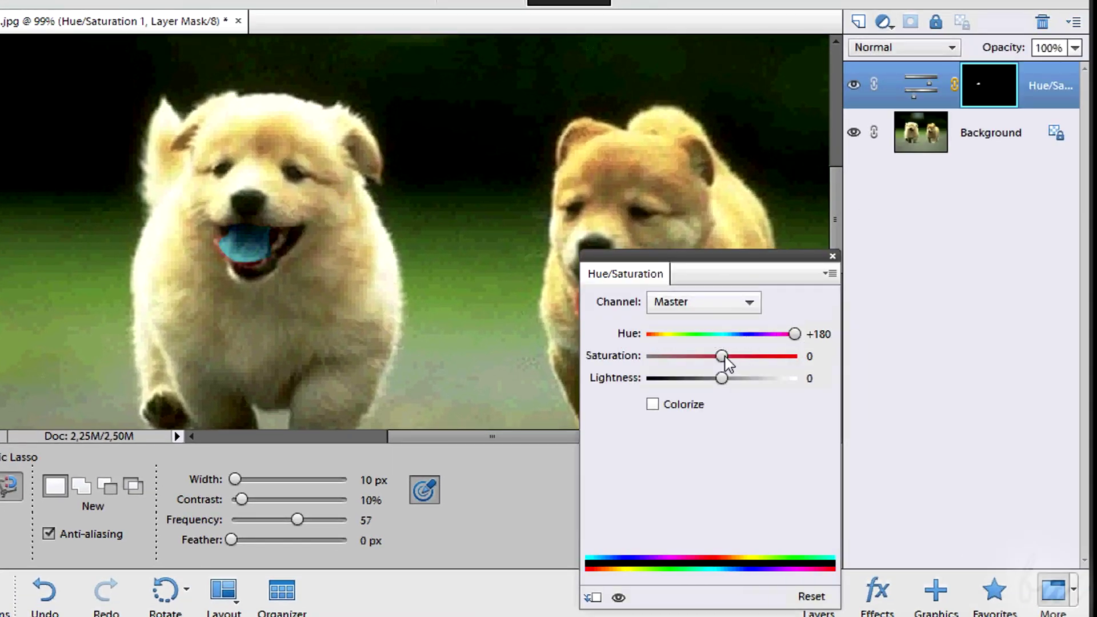
pyautogui.moveTo(723, 357); pyautogui.dragTo(683, 357)
pyautogui.click(833, 256)
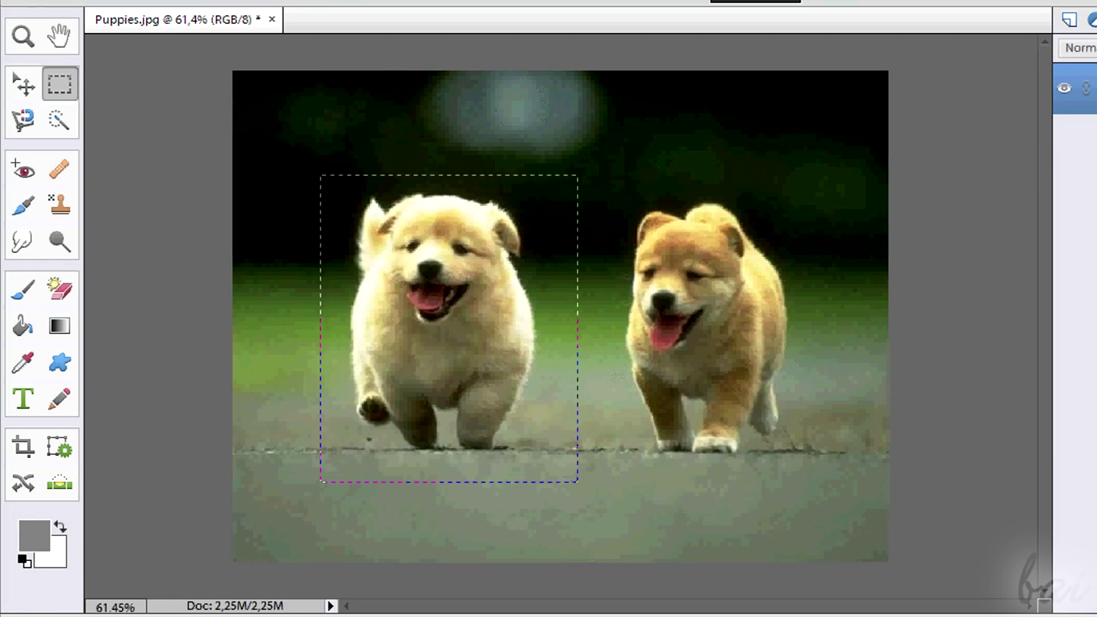
pyautogui.moveTo(546, 451); pyautogui.dragTo(578, 481)
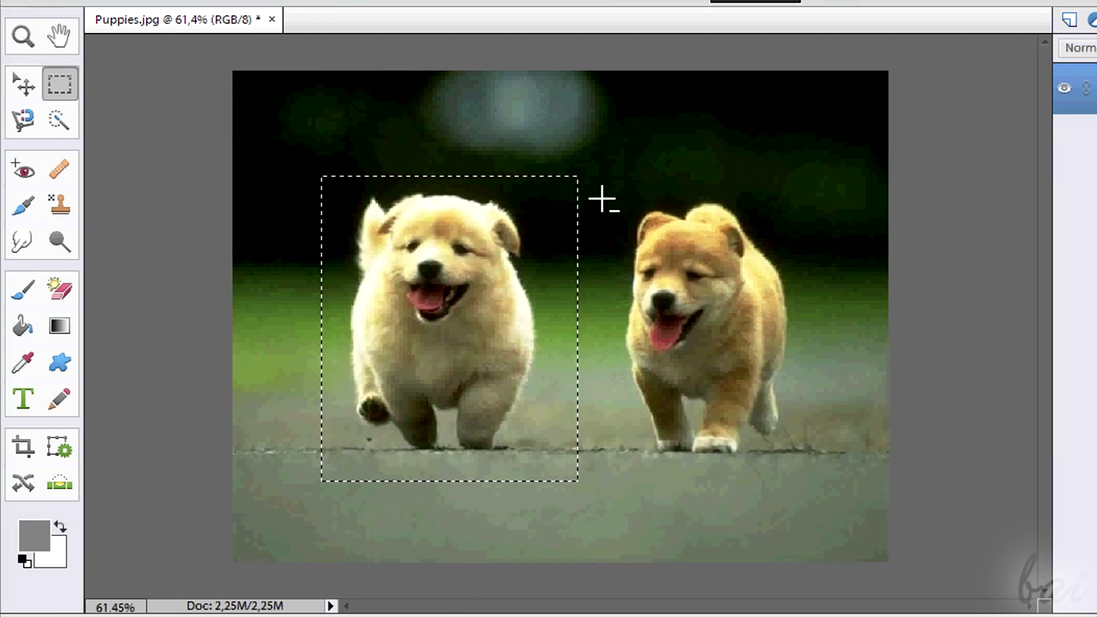
pyautogui.moveTo(610, 176); pyautogui.dragTo(697, 234)
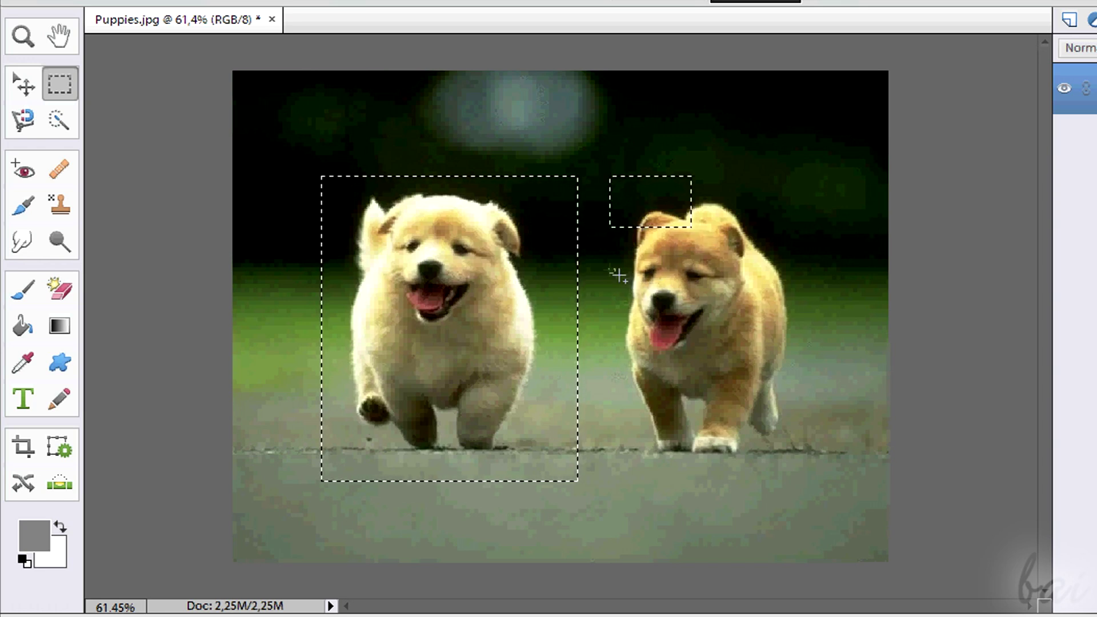
pyautogui.moveTo(610, 270); pyautogui.dragTo(697, 347)
pyautogui.moveTo(616, 380); pyautogui.dragTo(716, 520)
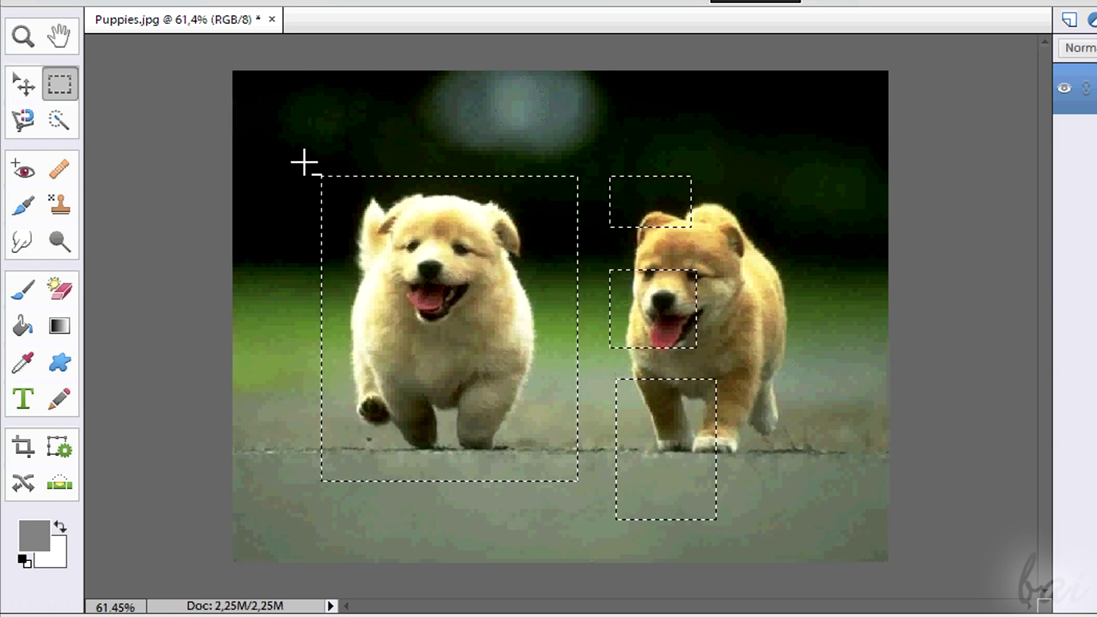
pyautogui.moveTo(296, 155); pyautogui.dragTo(742, 562)
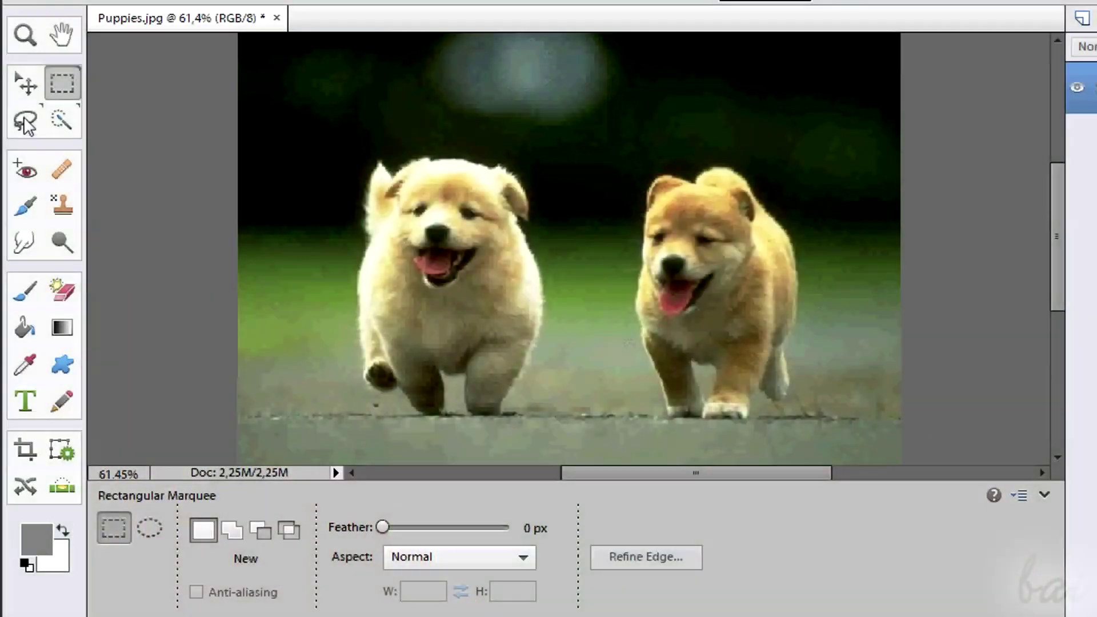
# Step: Try the Lasso and Magnetic Lasso, outlining around the puppy's head
pyautogui.click(26, 121)
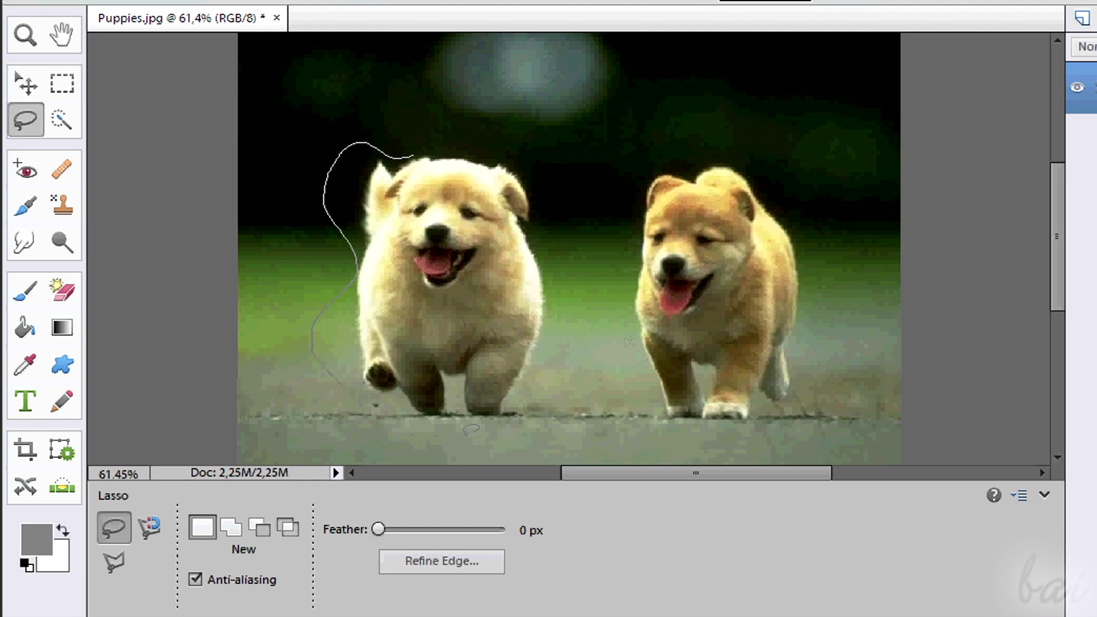
pyautogui.moveTo(414, 140); pyautogui.dragTo(415, 139)
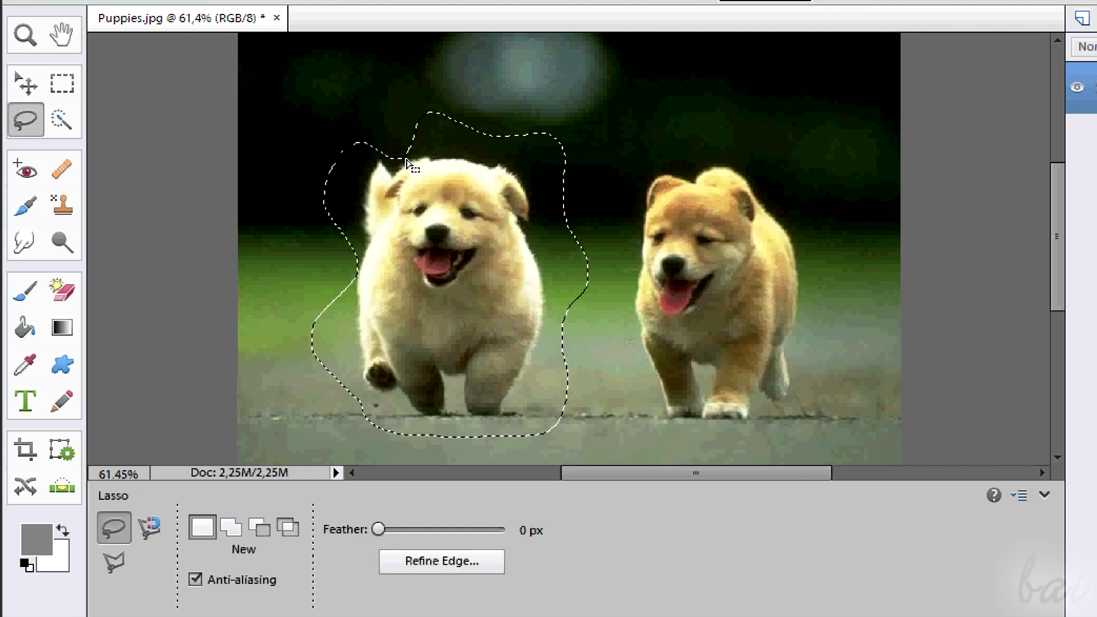
pyautogui.click(412, 164)
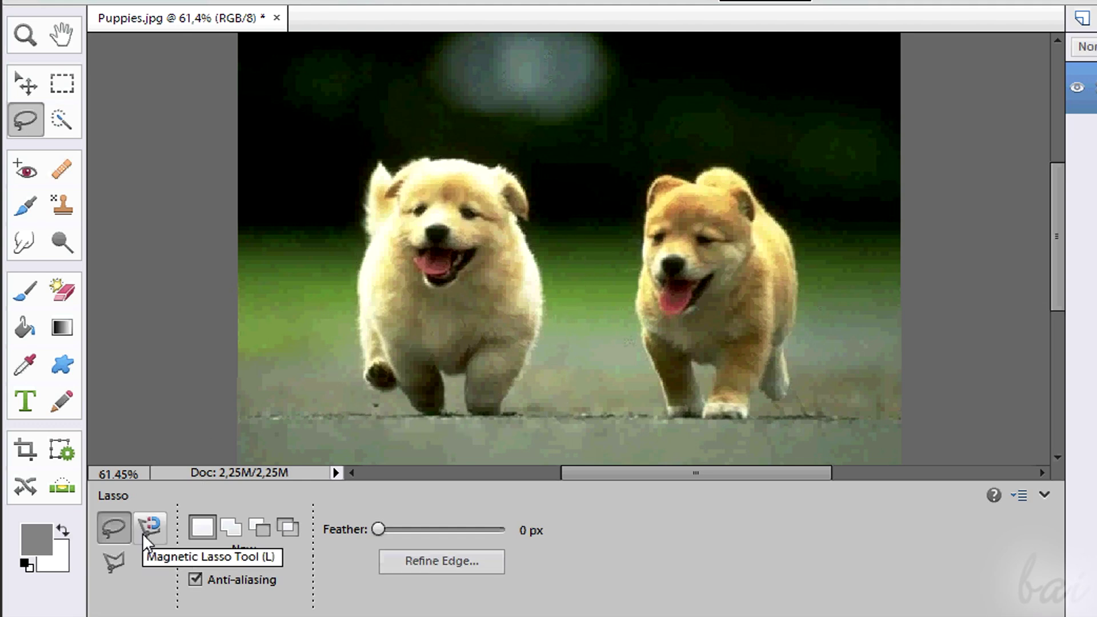
pyautogui.click(144, 532)
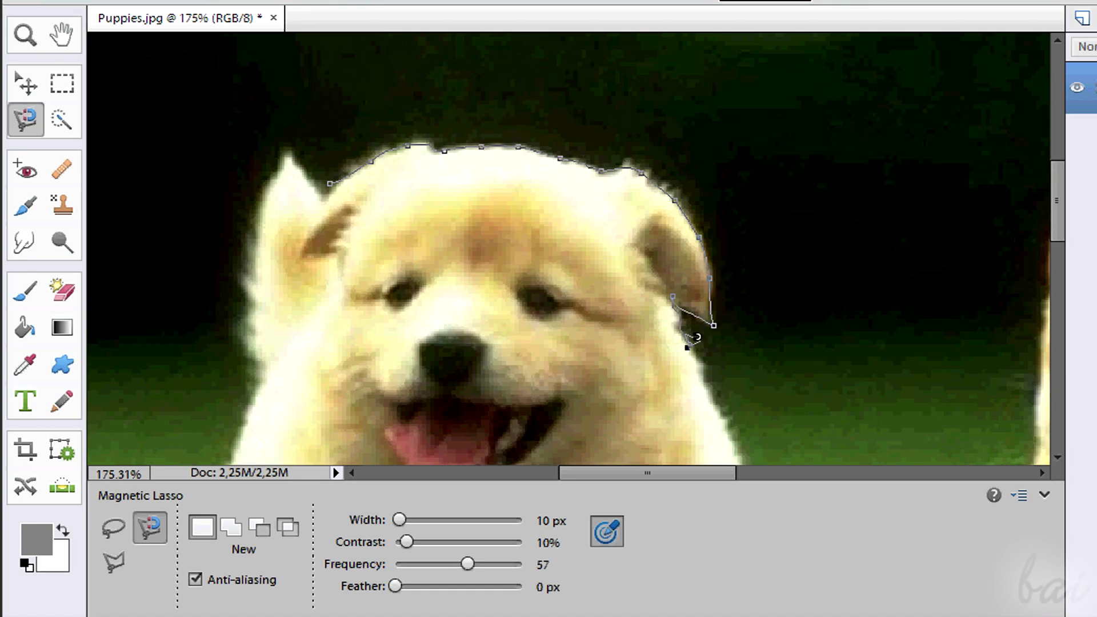
pyautogui.doubleClick(656, 371)
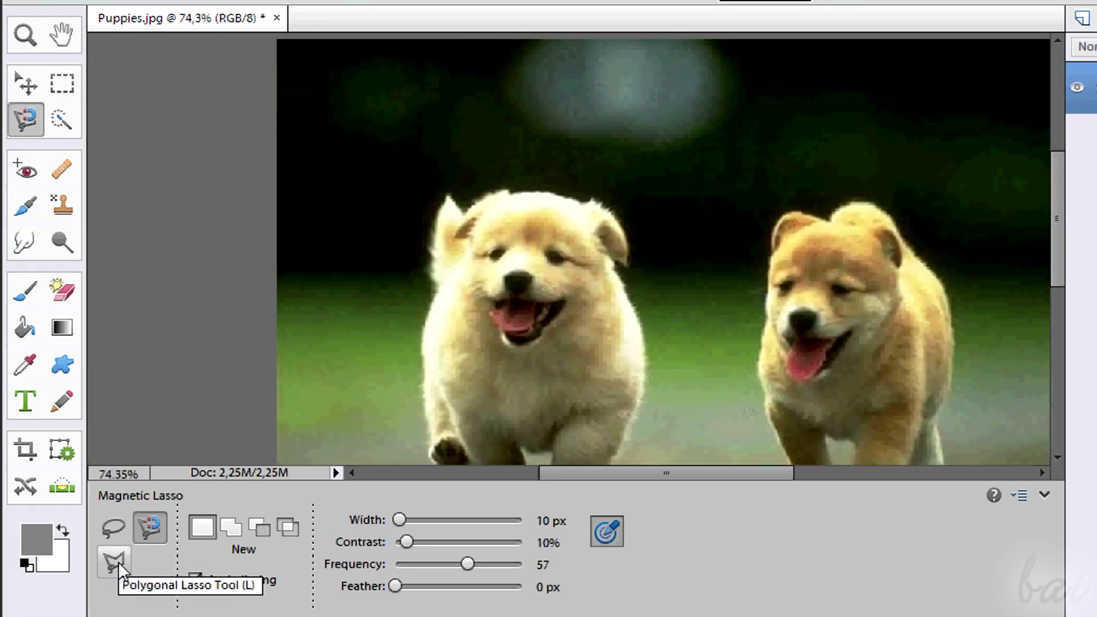
# Step: Draw a five-sided Polygonal Lasso selection in the dark background
pyautogui.click(118, 561)
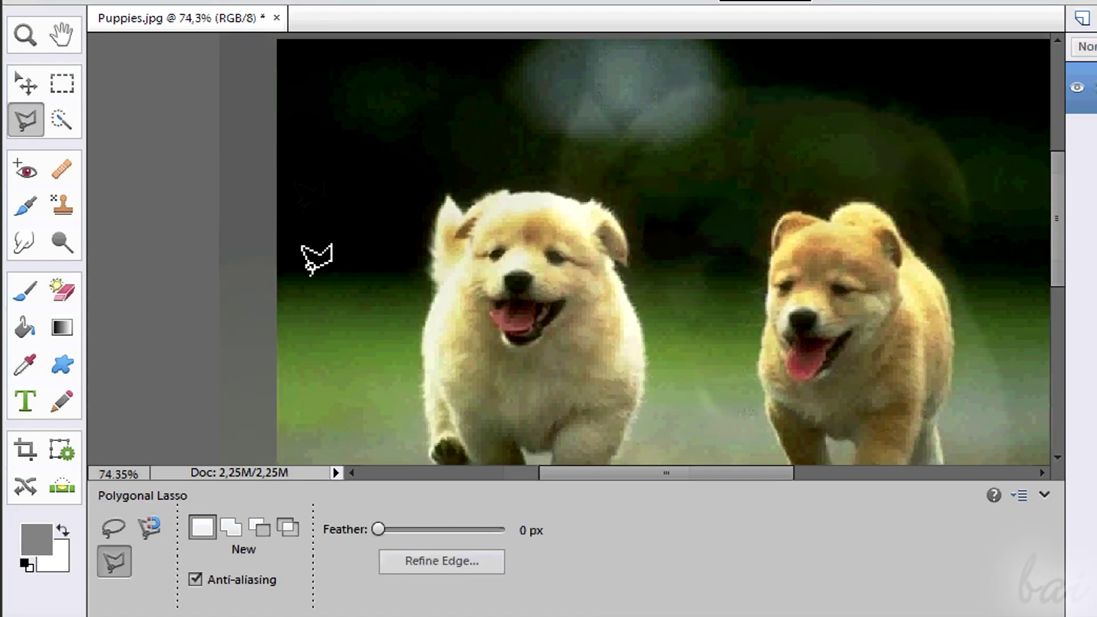
pyautogui.scroll(3, 308, 268)
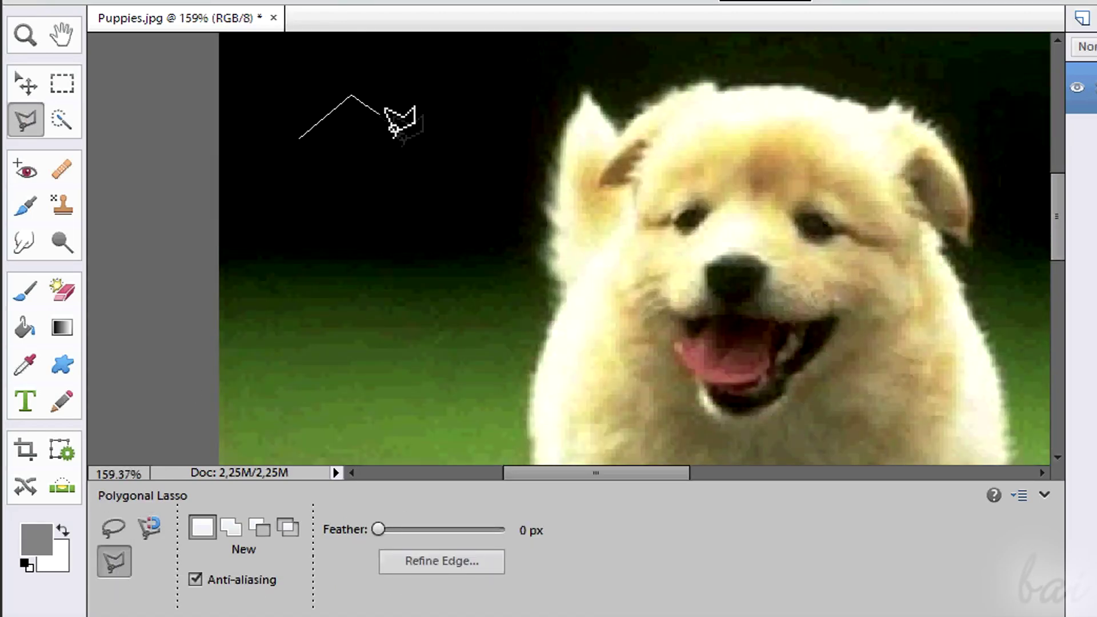
pyautogui.click(417, 145)
pyautogui.click(388, 203)
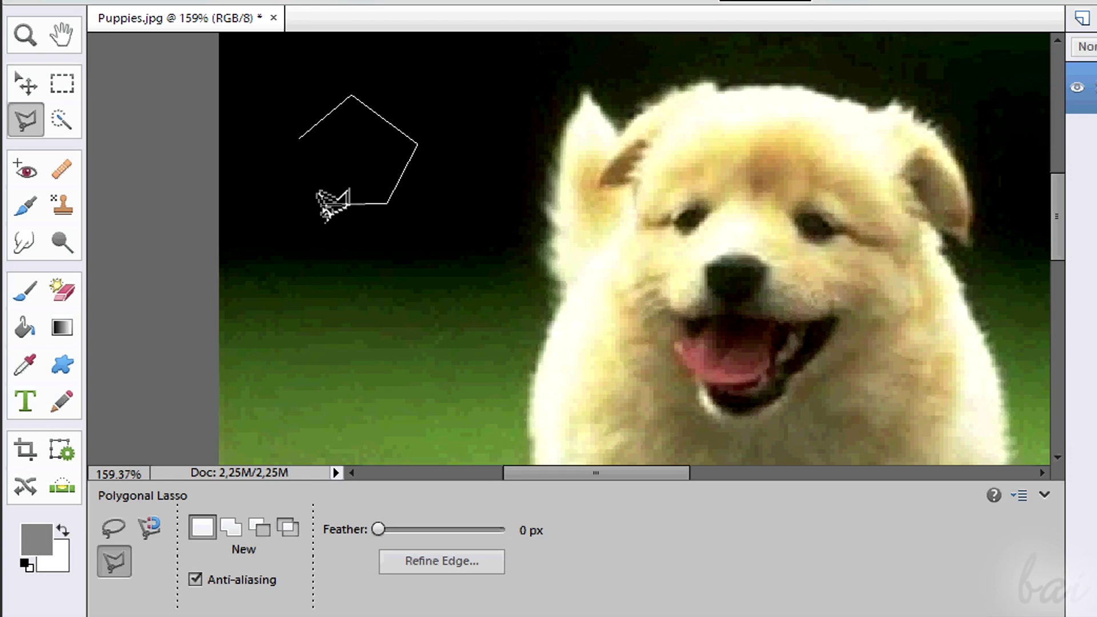
pyautogui.click(302, 148)
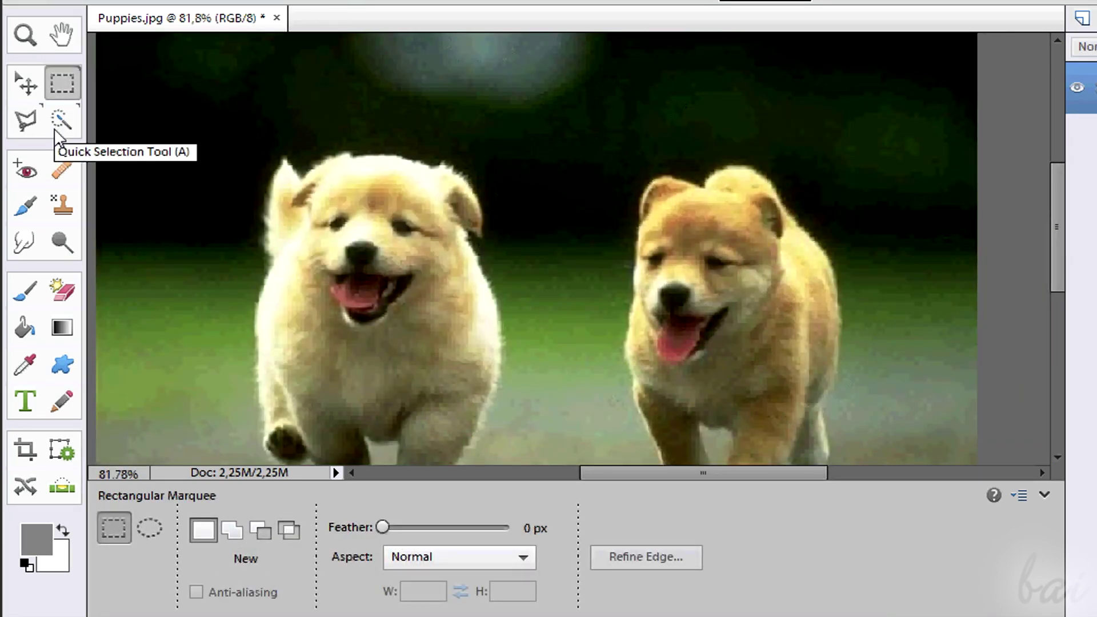
pyautogui.click(60, 115)
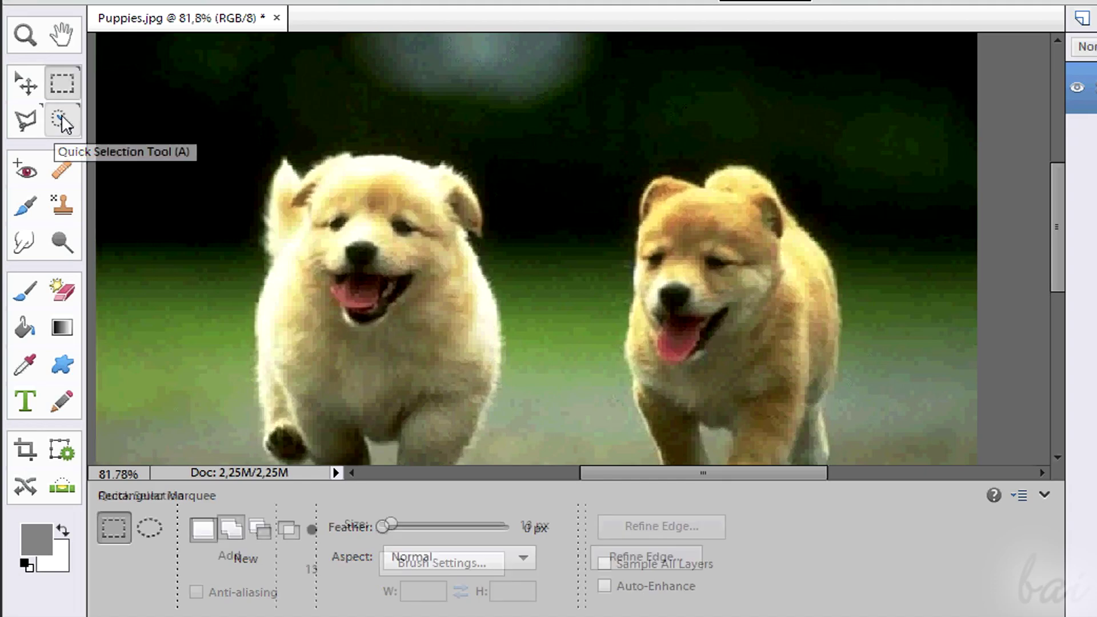
# Step: Paint a Quick Selection over the right puppy's head, body and back leg
pyautogui.click(694, 222)
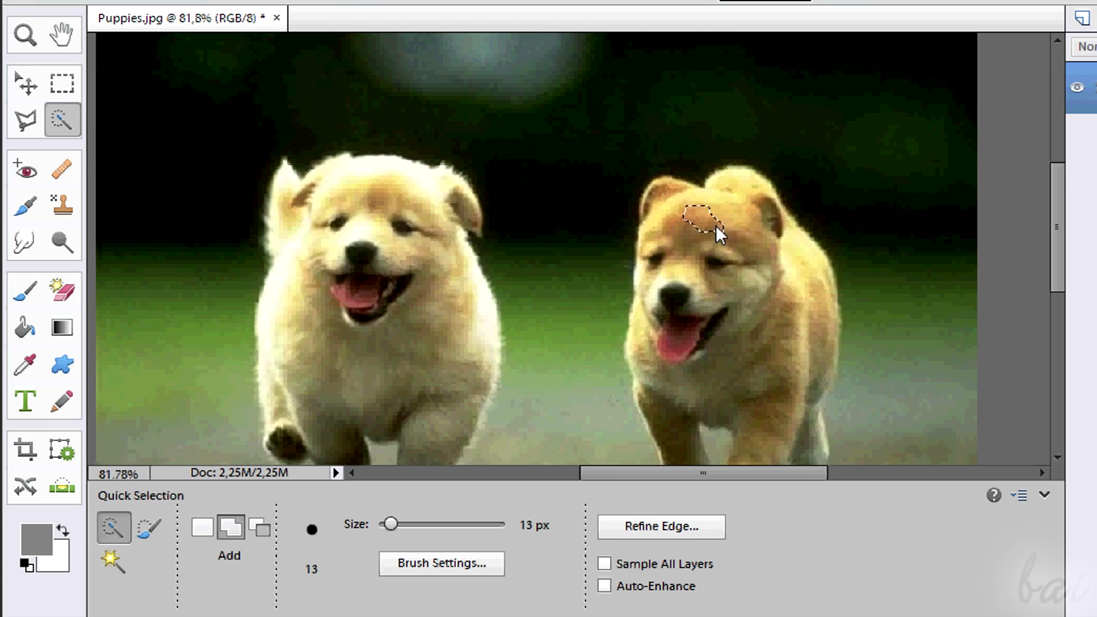
pyautogui.moveTo(721, 237); pyautogui.dragTo(726, 306)
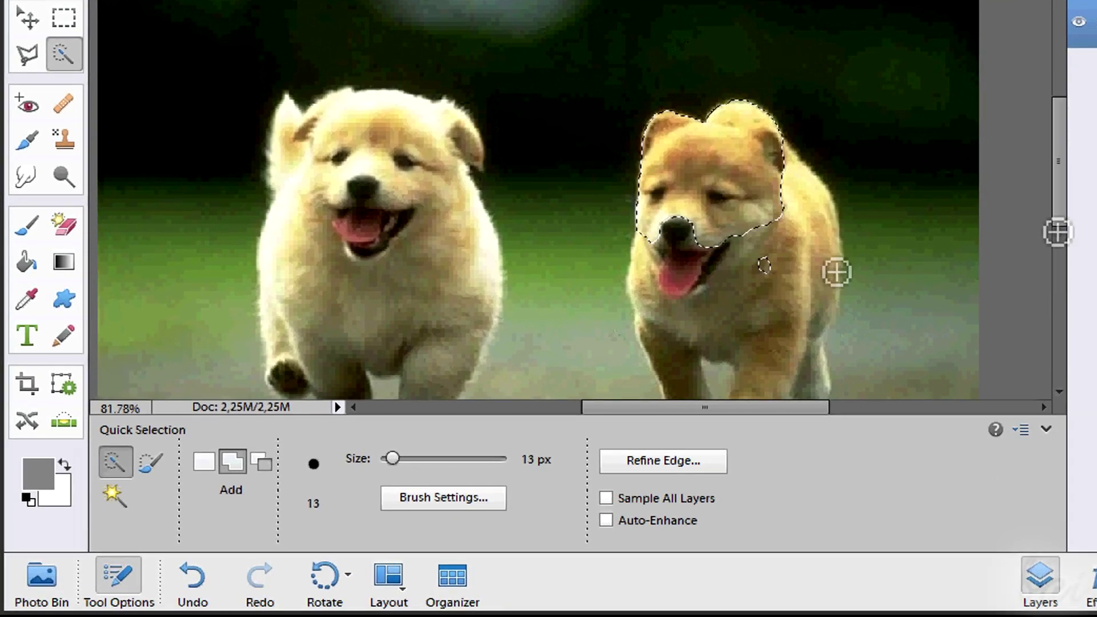
pyautogui.scroll(-3, 1068, 203)
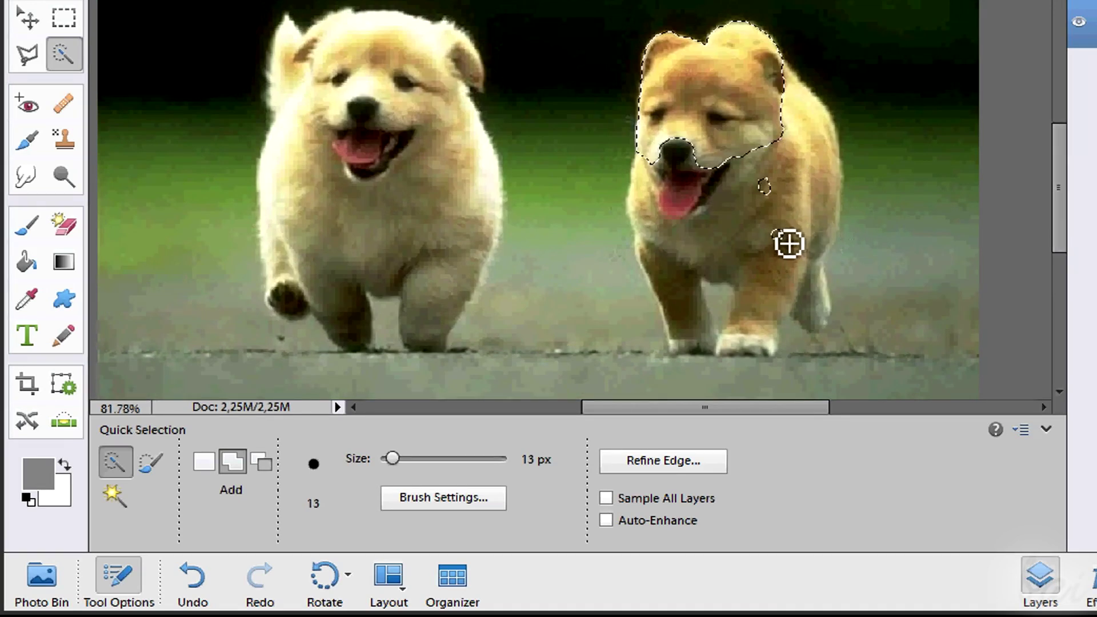
pyautogui.moveTo(788, 242); pyautogui.dragTo(768, 223)
pyautogui.moveTo(808, 277); pyautogui.dragTo(825, 301)
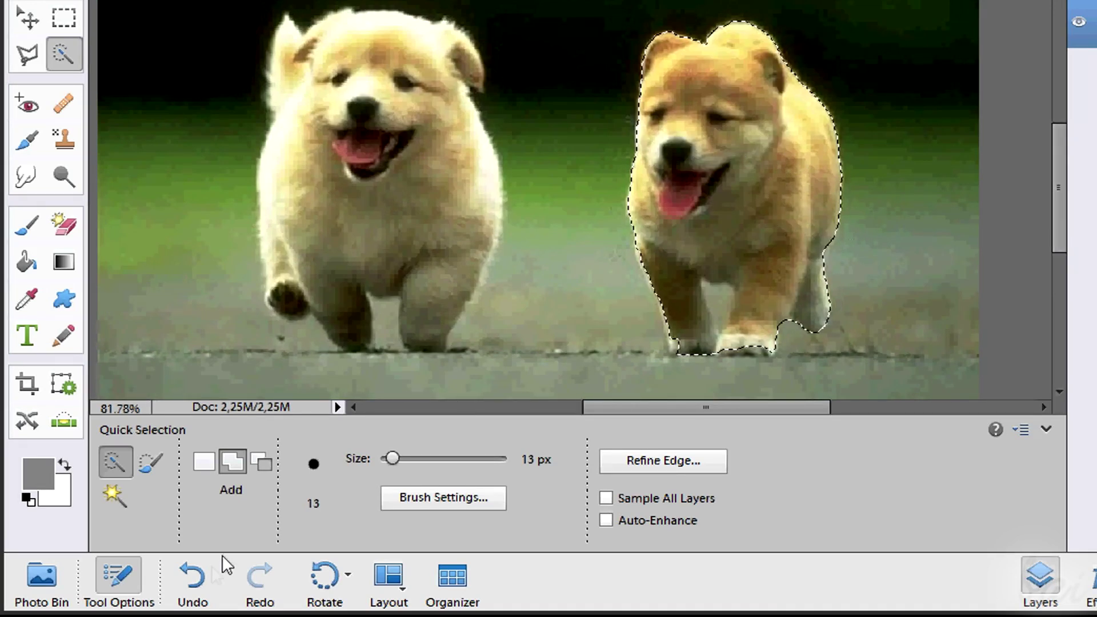
# Step: Undo the last two additions to the selection
pyautogui.click(201, 573)
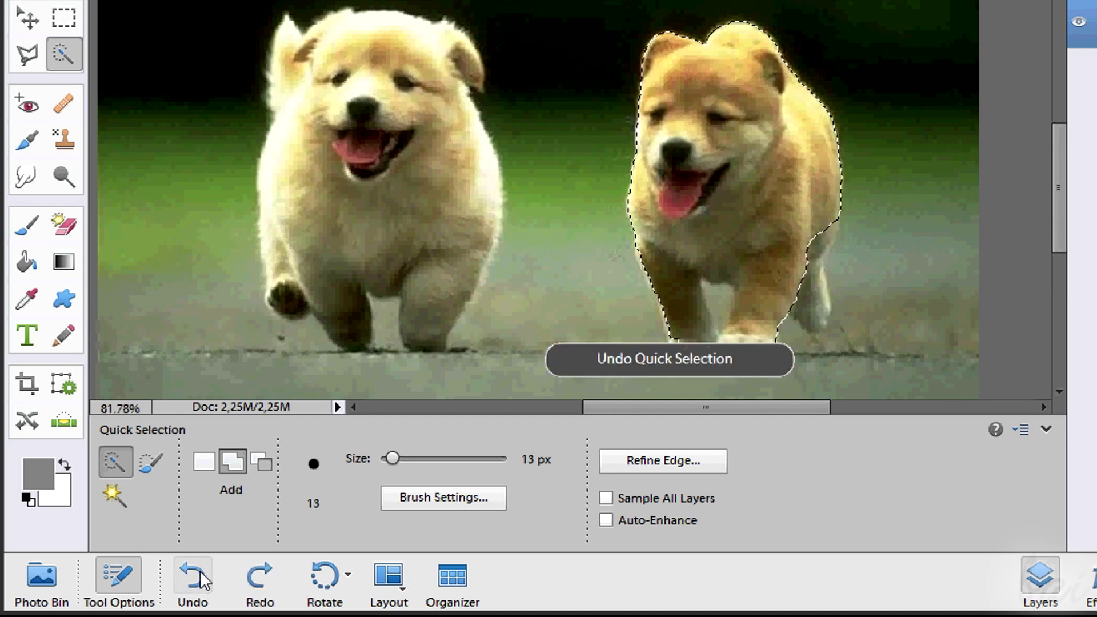
pyautogui.click(200, 574)
pyautogui.click(147, 474)
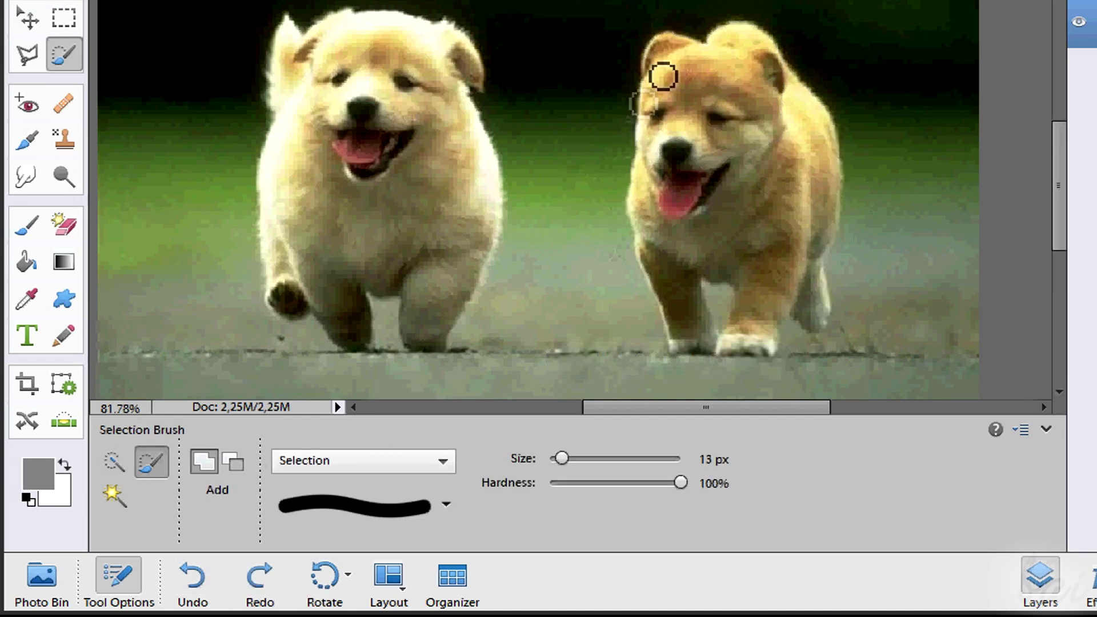
# Step: Paint the whole right puppy with an enlarged Selection Brush, then clear the selection
pyautogui.moveTo(670, 37)
pyautogui.mouseDown()
pyautogui.moveTo(662, 80)
pyautogui.moveTo(755, 177)
pyautogui.moveTo(754, 225)
pyautogui.moveTo(714, 240)
pyautogui.moveTo(797, 223)
pyautogui.mouseUp()
pyautogui.press(']')
pyautogui.press(']')
pyautogui.press(']')
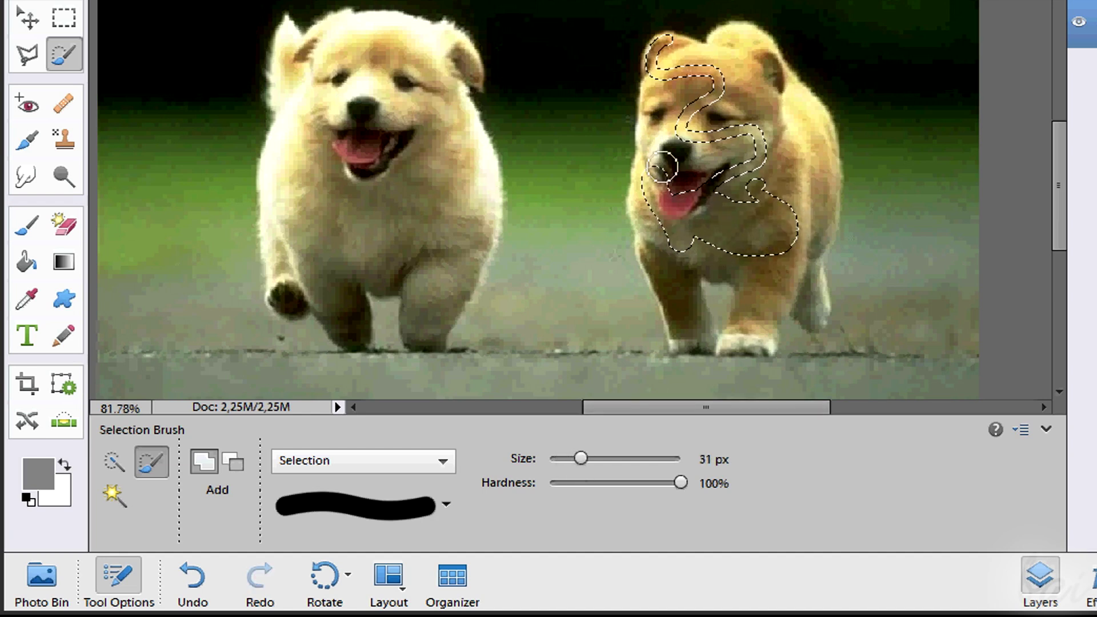
pyautogui.moveTo(669, 167)
pyautogui.mouseDown()
pyautogui.moveTo(778, 140)
pyautogui.moveTo(811, 165)
pyautogui.moveTo(820, 244)
pyautogui.mouseUp()
pyautogui.moveTo(745, 345)
pyautogui.mouseDown()
pyautogui.moveTo(760, 269)
pyautogui.moveTo(774, 304)
pyautogui.mouseUp()
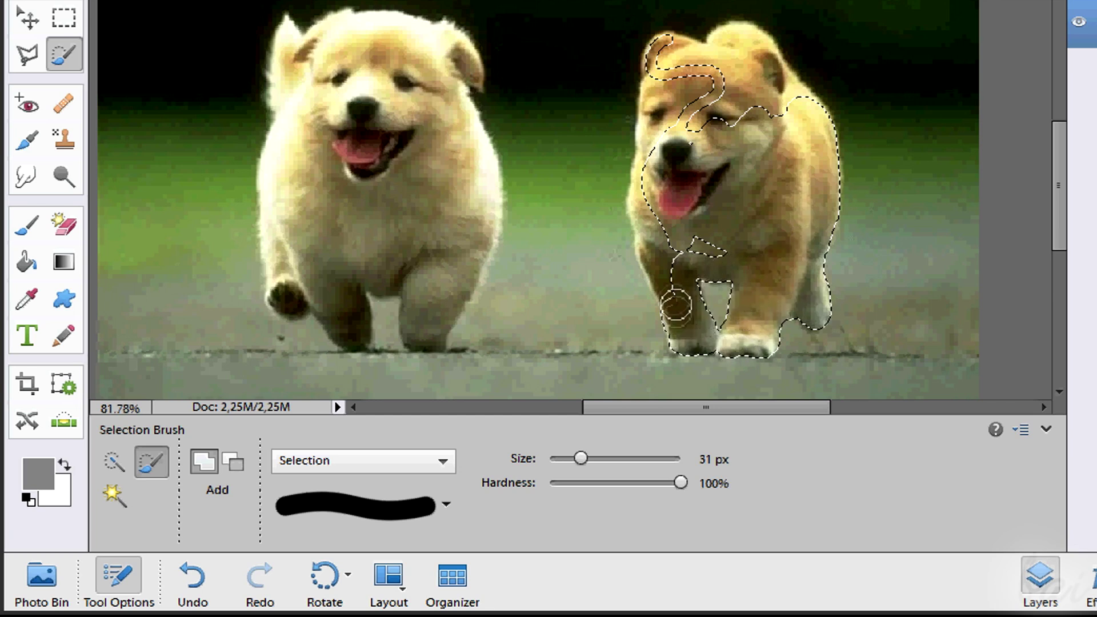
pyautogui.moveTo(676, 305); pyautogui.dragTo(648, 214)
pyautogui.moveTo(647, 153); pyautogui.dragTo(804, 113)
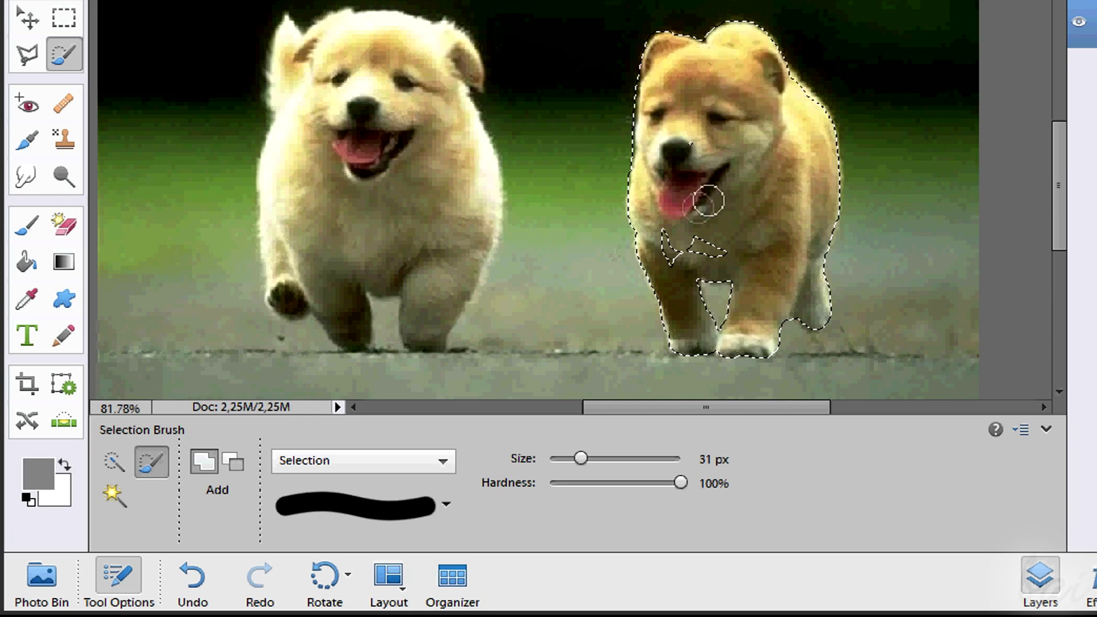
pyautogui.hotkey('ctrl', 'y')
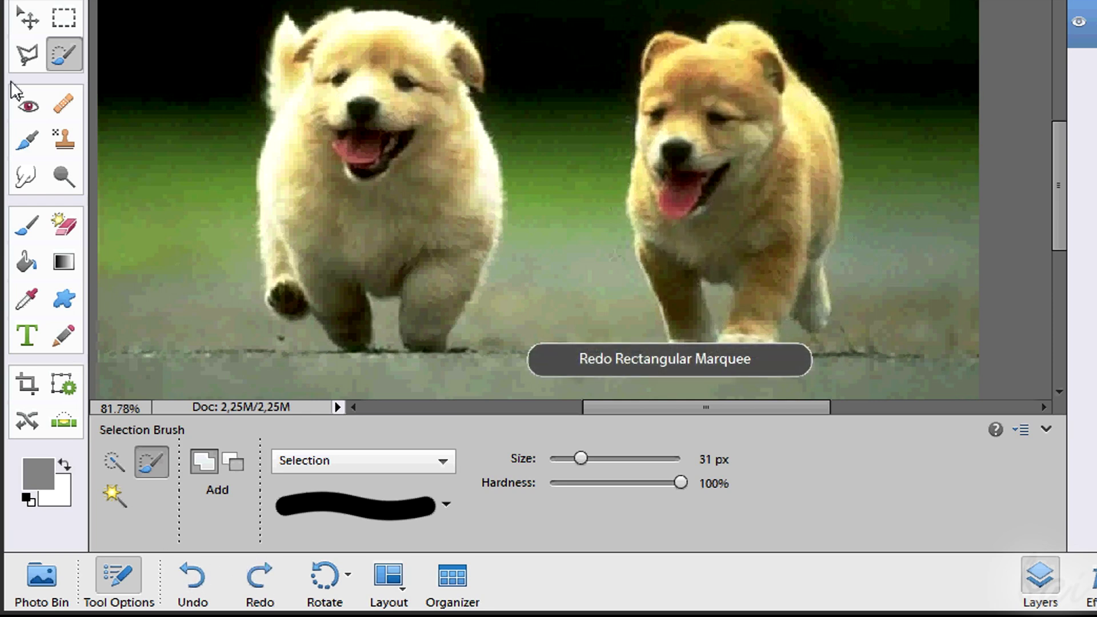
pyautogui.click(112, 495)
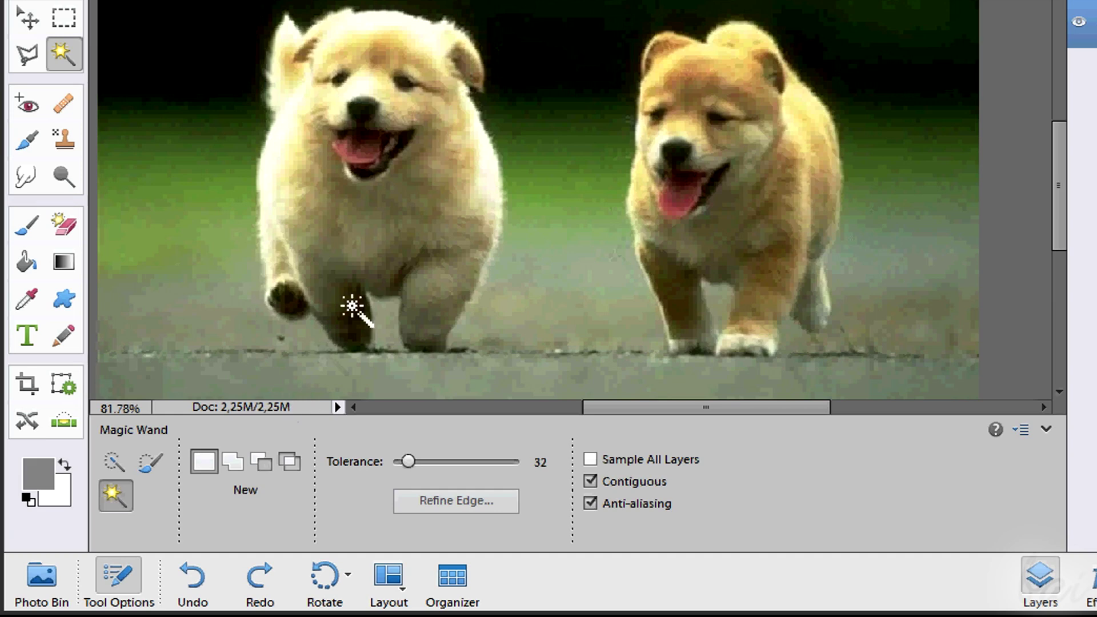
# Step: Magic Wand similar-coloured fur on the right puppy's head and ear
pyautogui.click(746, 162)
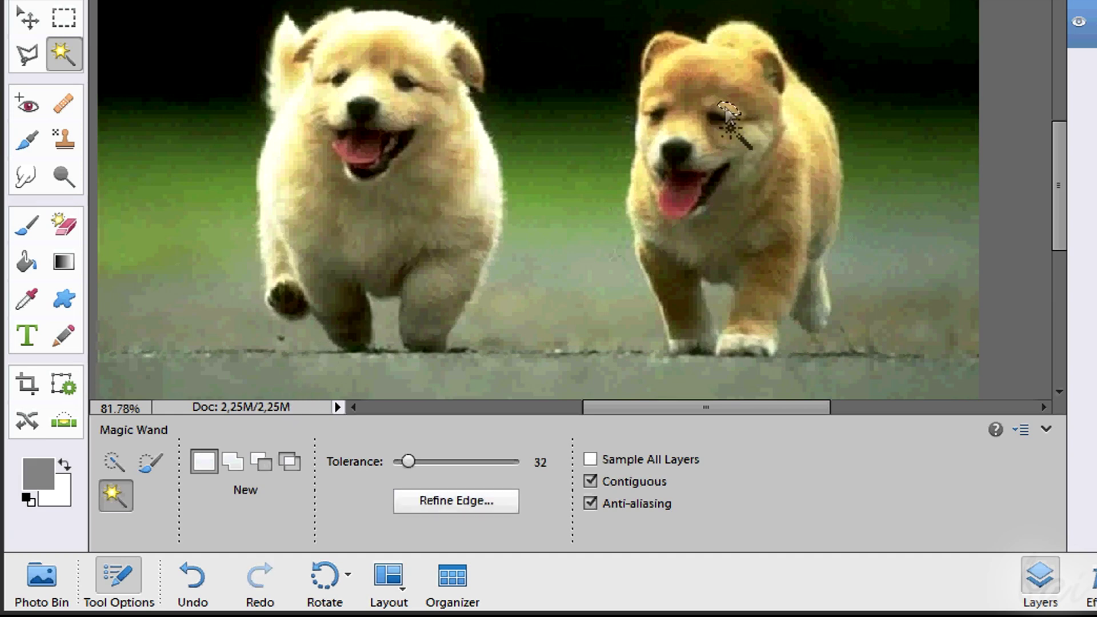
pyautogui.click(739, 74)
pyautogui.click(734, 83)
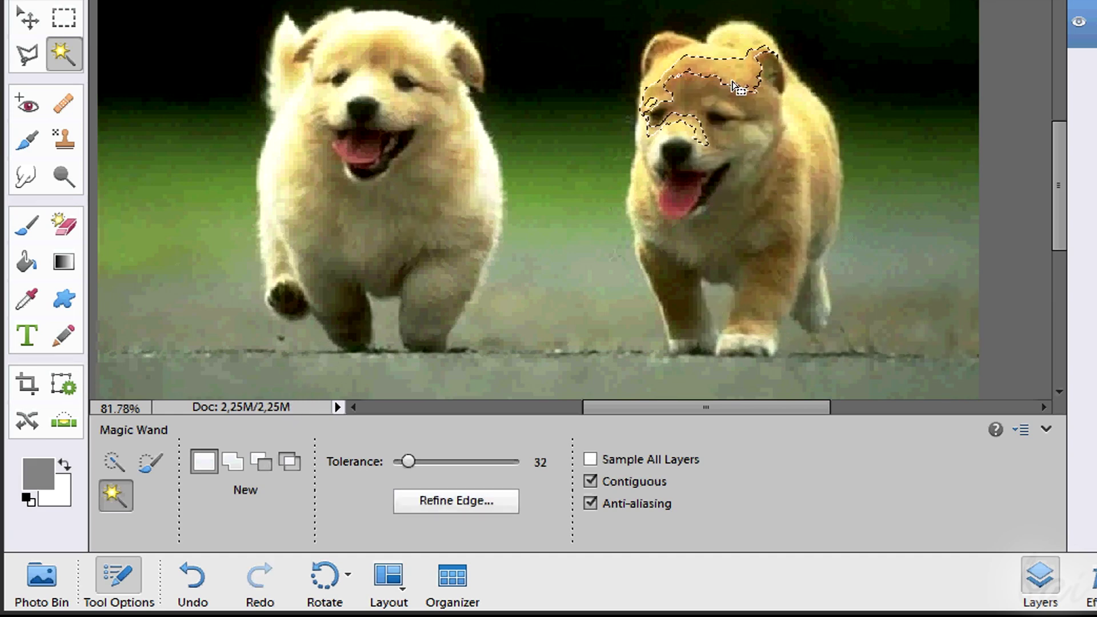
# Step: Draw a small rectangular marquee and move it above the puppy's ear
pyautogui.press('m')
pyautogui.moveTo(566, 7)
pyautogui.mouseDown()
pyautogui.moveTo(605, 37)
pyautogui.moveTo(564, 12)
pyautogui.moveTo(588, 21)
pyautogui.mouseUp()
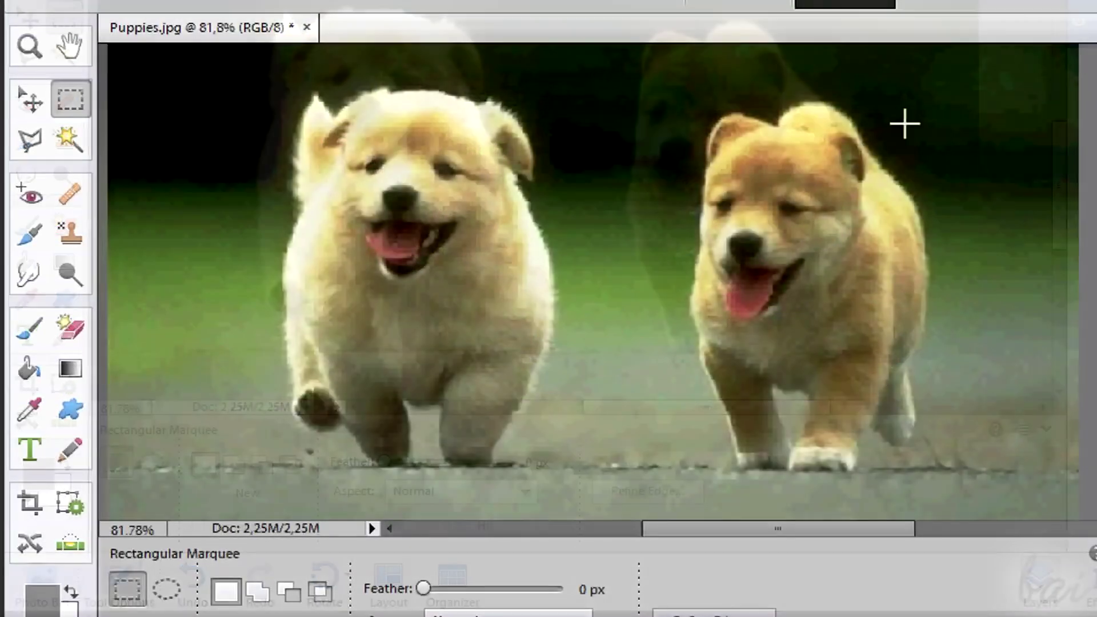
pyautogui.moveTo(899, 114); pyautogui.dragTo(957, 170)
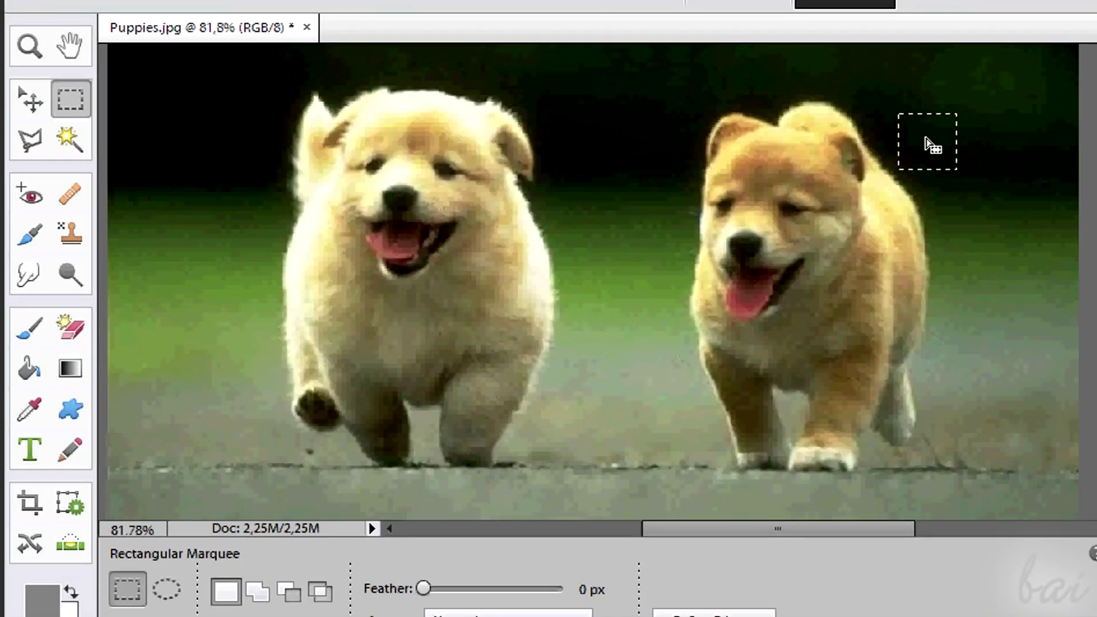
pyautogui.moveTo(847, 112); pyautogui.dragTo(767, 101)
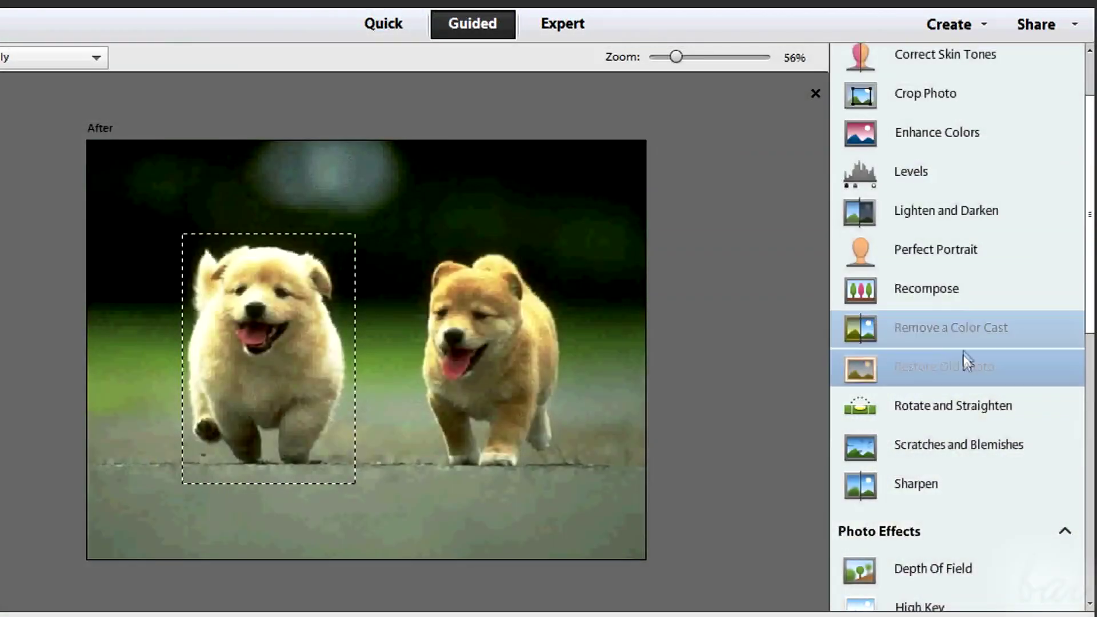
# Step: Preview the Restore Old Photo guided edit's tools, then return to Expert
pyautogui.click(963, 363)
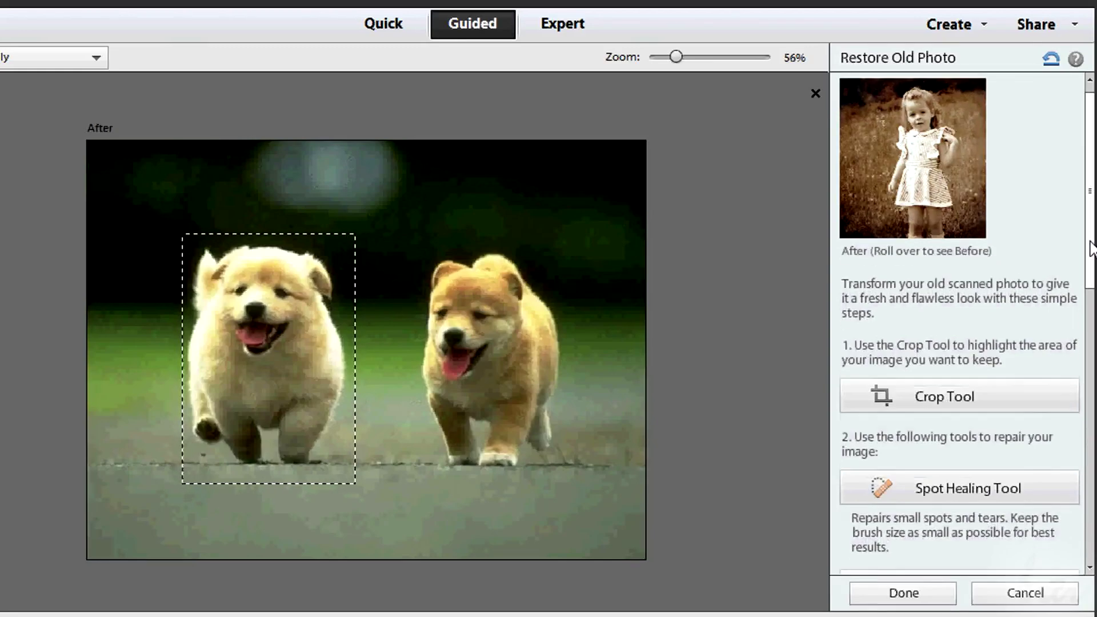
pyautogui.moveTo(1091, 246); pyautogui.dragTo(1092, 400)
pyautogui.scroll(-3, 1093, 403)
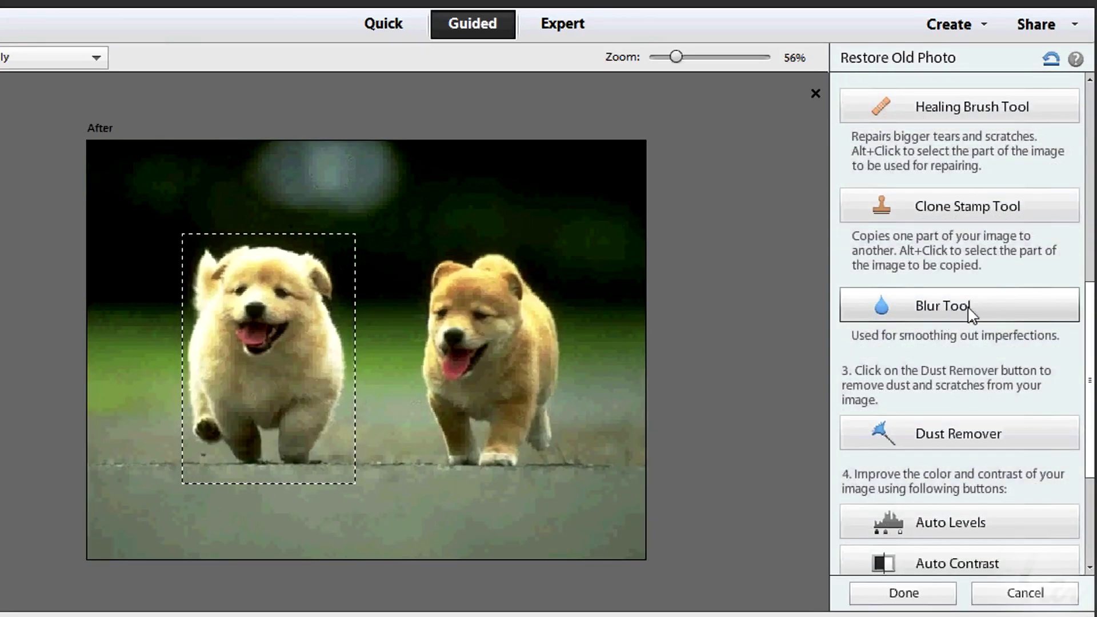
pyautogui.scroll(5, 1087, 377)
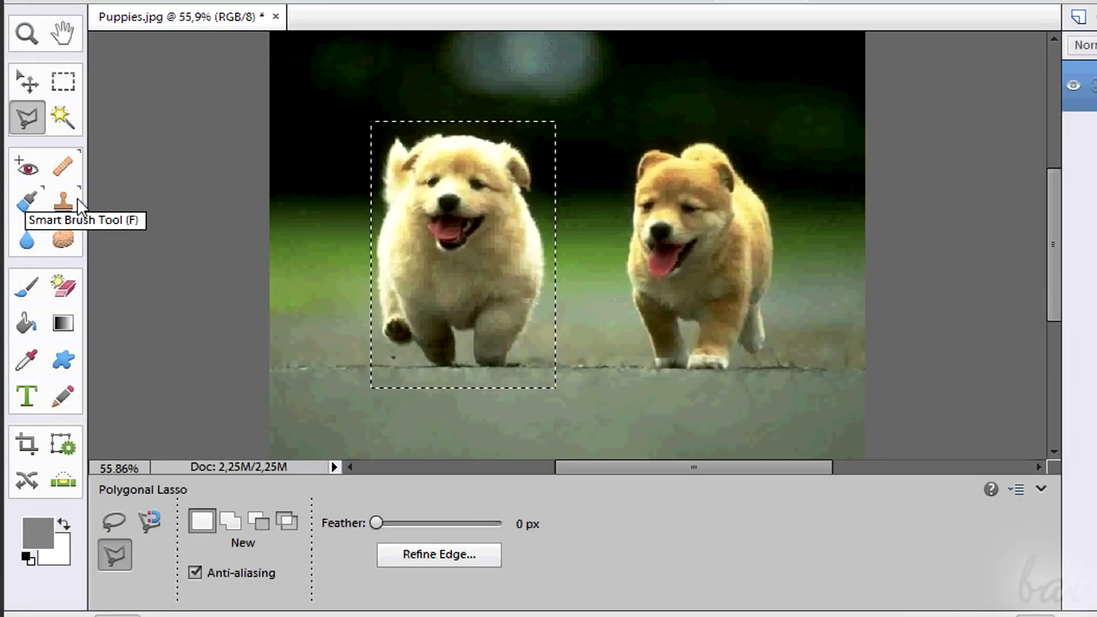
pyautogui.click(25, 203)
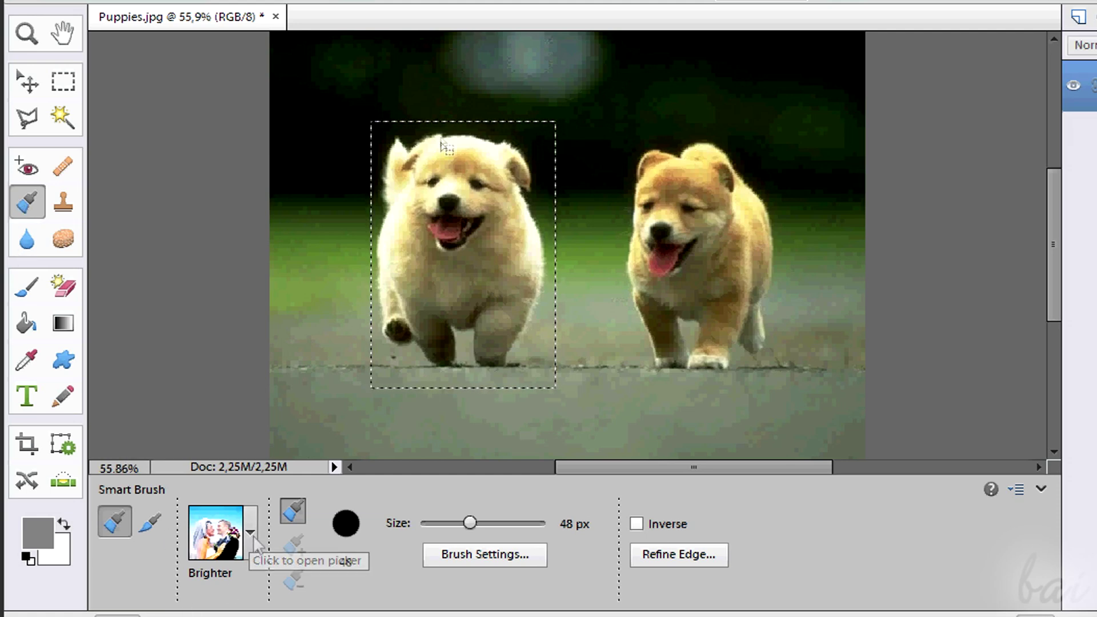
# Step: Paint the Going Green Smart Brush preset over the left puppy and the ground below
pyautogui.moveTo(437, 98)
pyautogui.mouseDown()
pyautogui.moveTo(421, 179)
pyautogui.moveTo(473, 372)
pyautogui.moveTo(572, 394)
pyautogui.mouseUp()
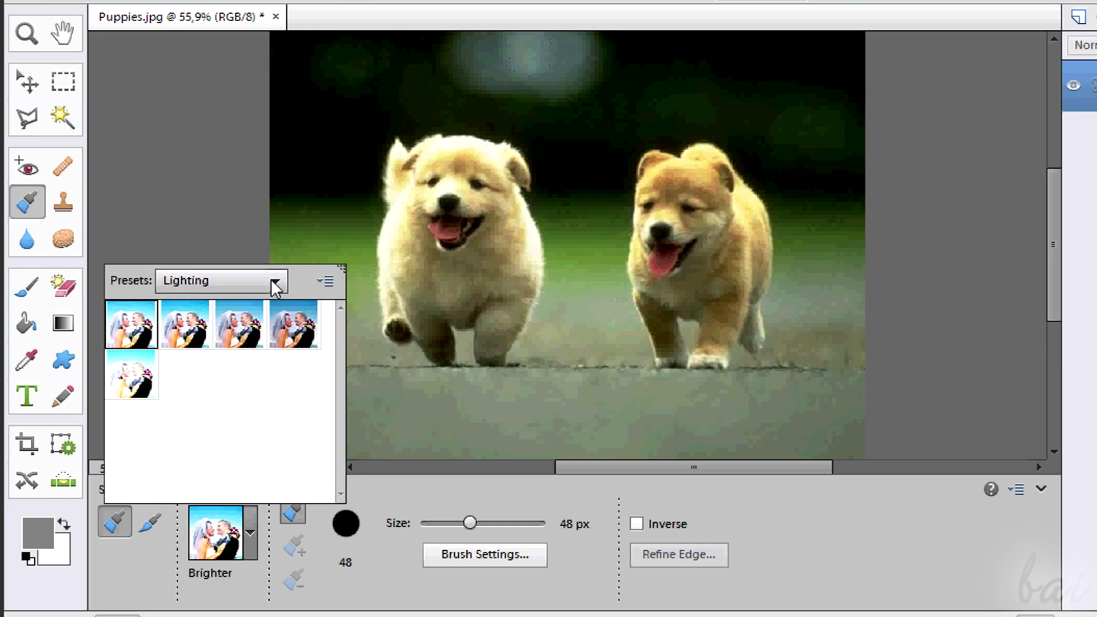
pyautogui.click(257, 280)
pyautogui.click(216, 355)
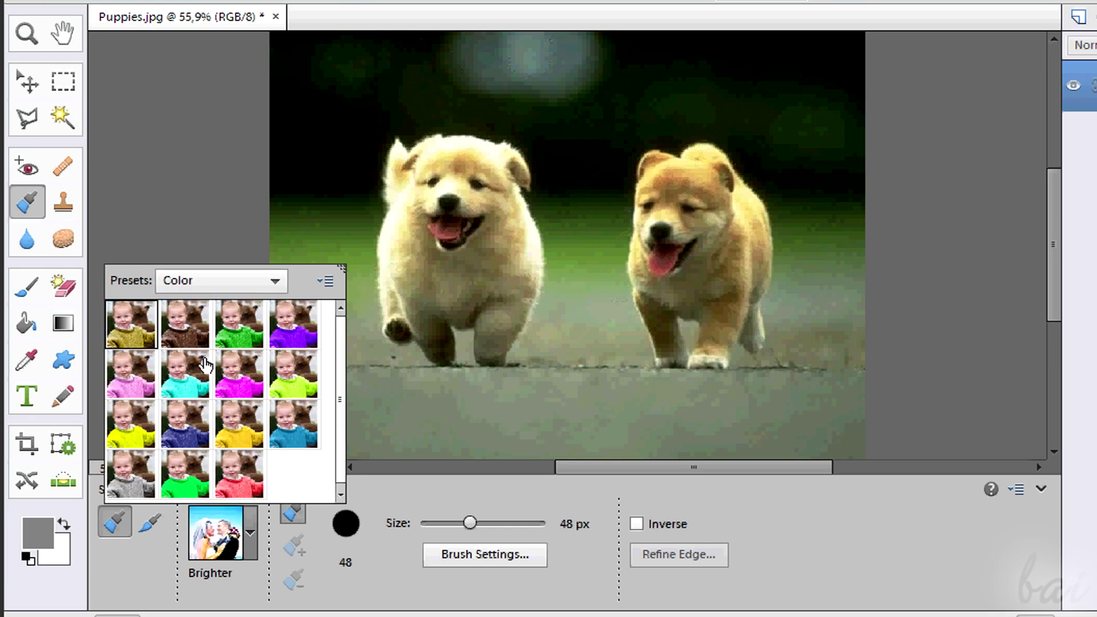
pyautogui.click(239, 338)
pyautogui.moveTo(417, 278); pyautogui.dragTo(466, 295)
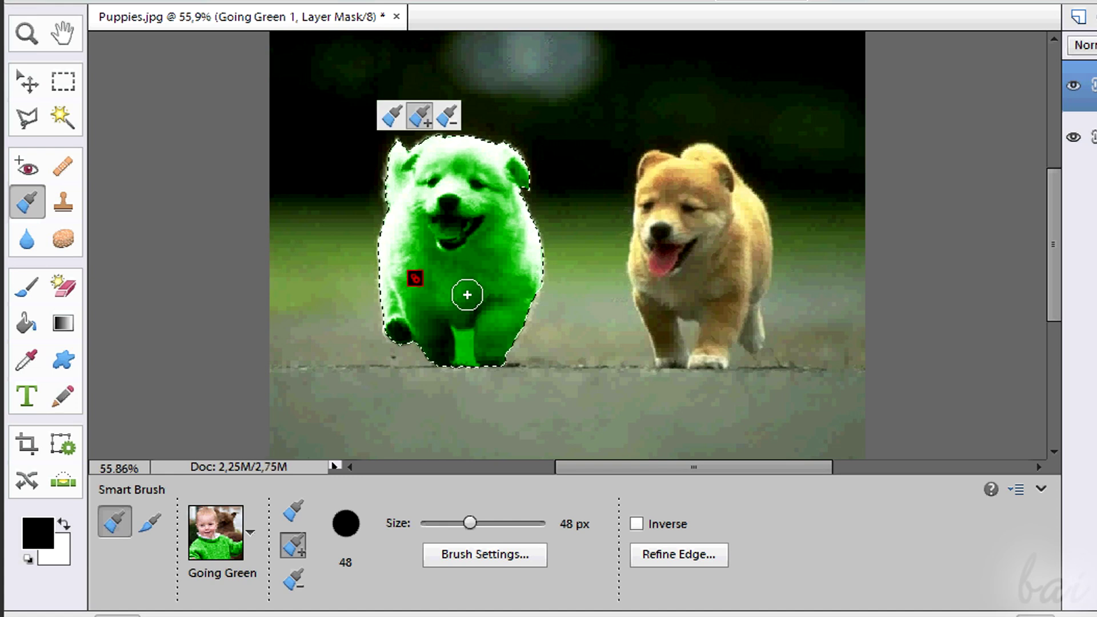
pyautogui.moveTo(438, 97)
pyautogui.mouseDown()
pyautogui.moveTo(422, 145)
pyautogui.moveTo(472, 347)
pyautogui.mouseUp()
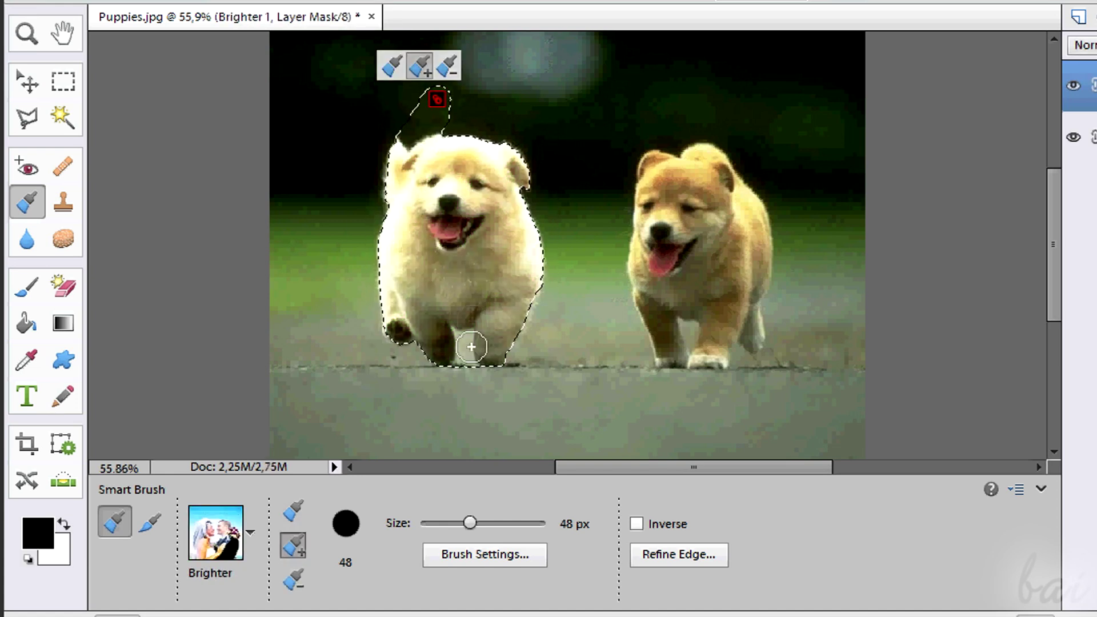
pyautogui.moveTo(622, 318)
pyautogui.mouseDown()
pyautogui.moveTo(541, 404)
pyautogui.moveTo(480, 421)
pyautogui.mouseUp()
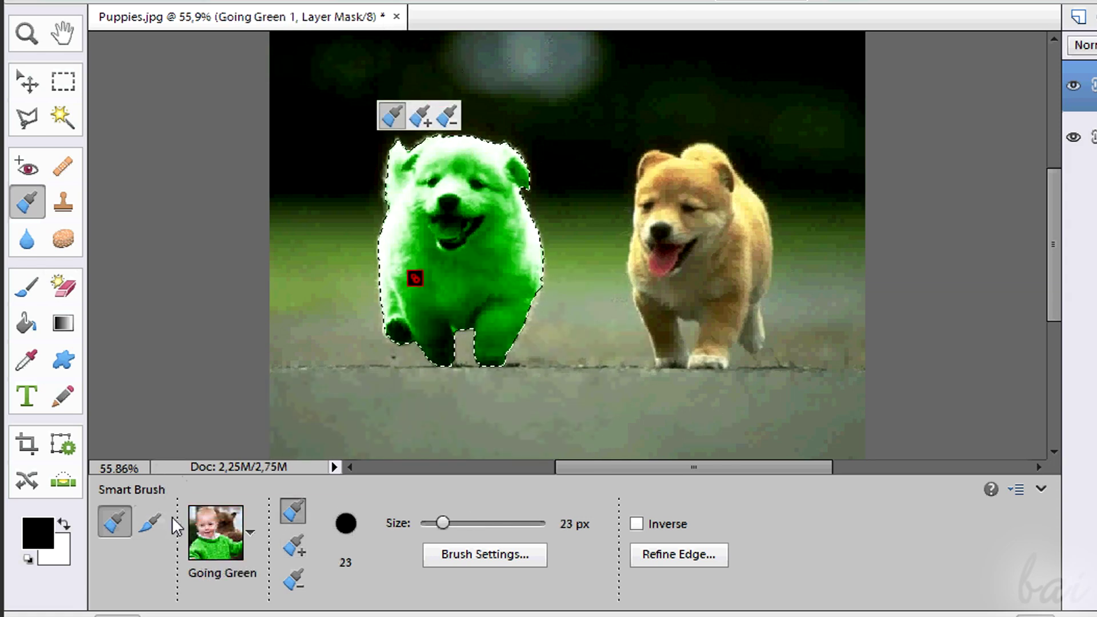
# Step: Switch to the Detail Smart Brush tool, then to the Clone Stamp tool
pyautogui.click(150, 522)
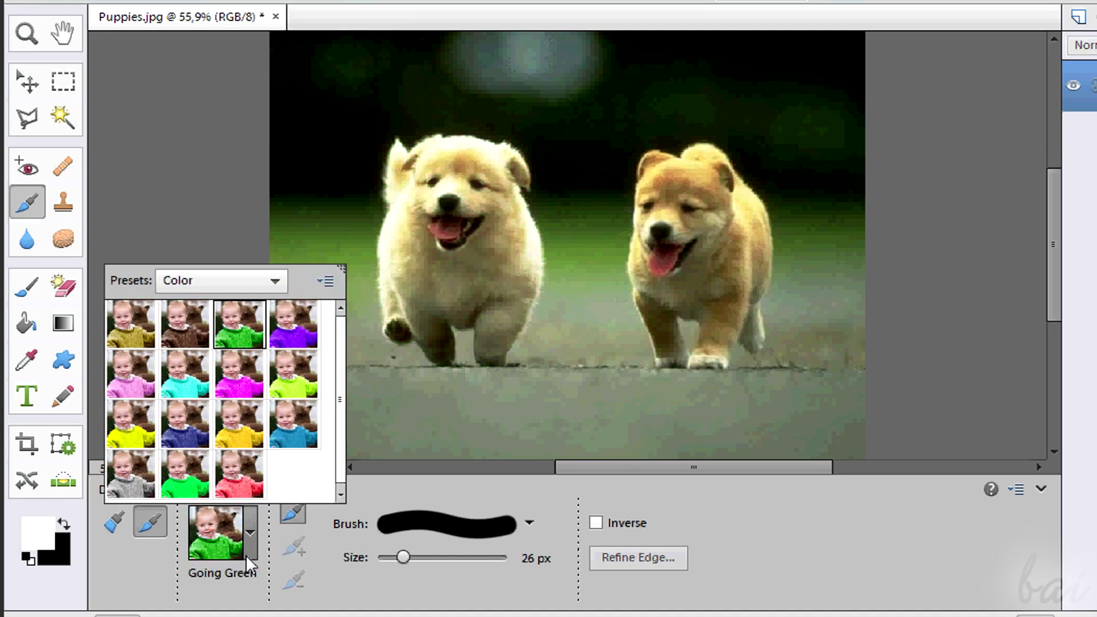
pyautogui.click(270, 583)
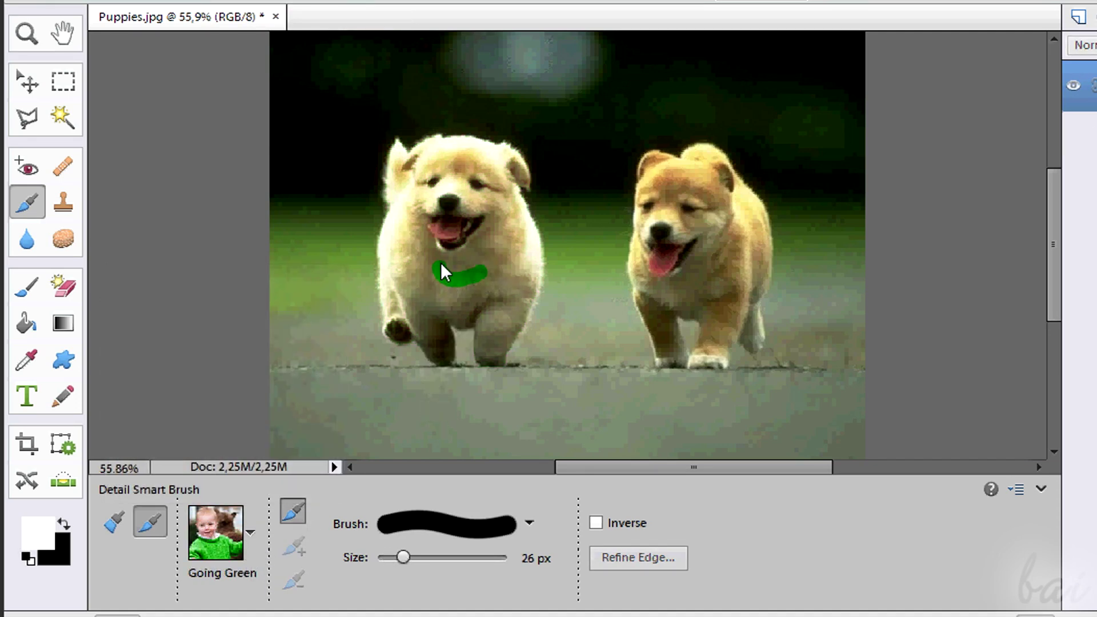
pyautogui.click(65, 218)
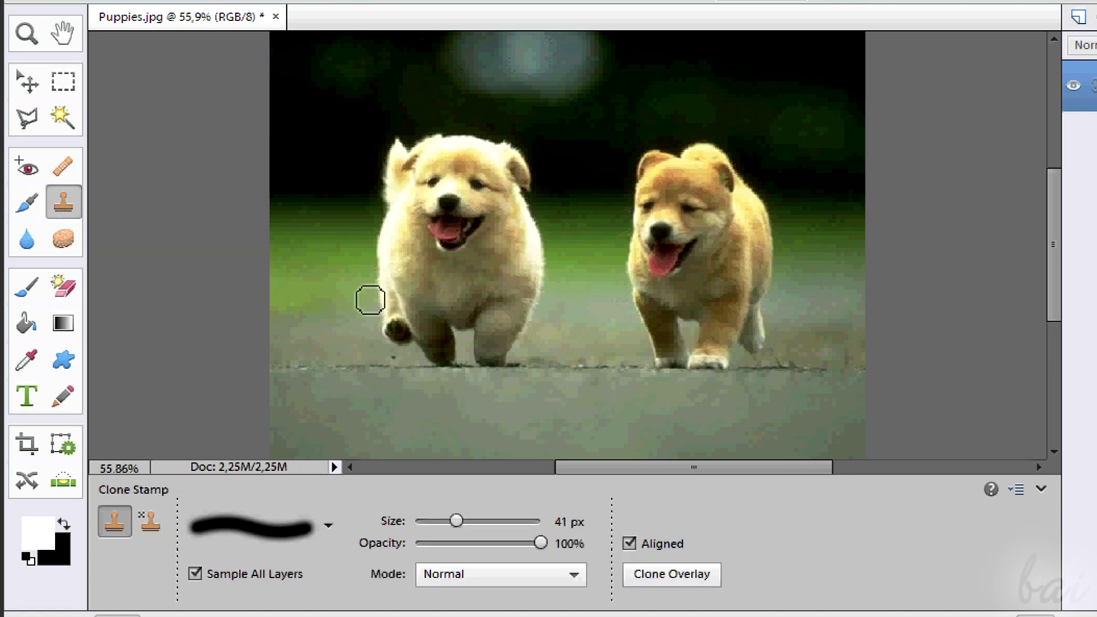
# Step: Clone road texture over the left puppy's leg, then undo it
pyautogui.keyDown('alt'); pyautogui.click(338, 292); pyautogui.keyUp('alt')
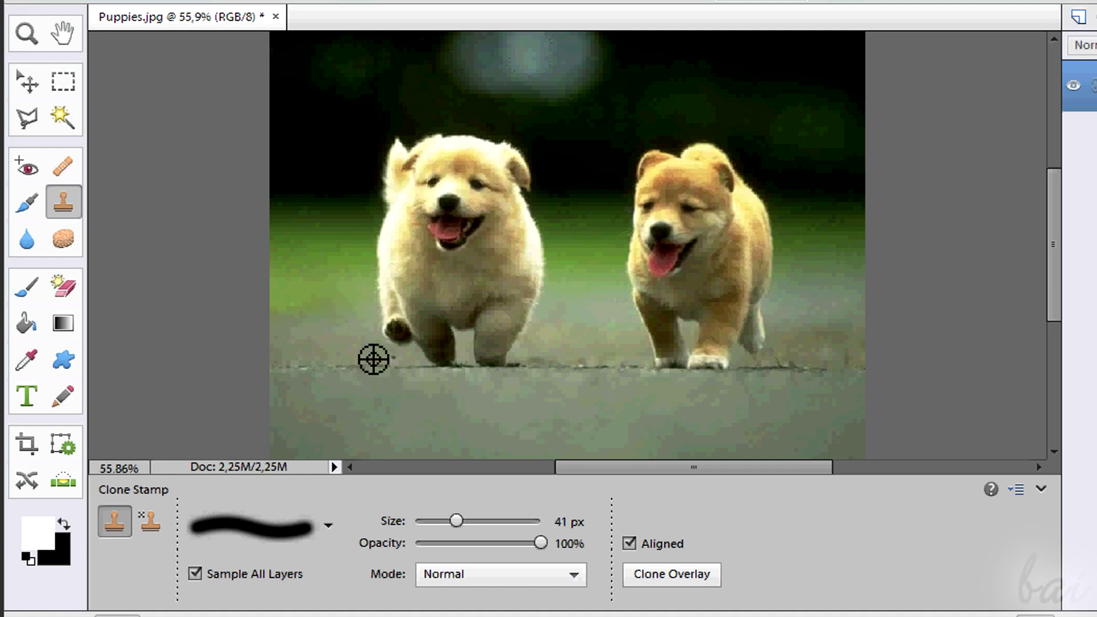
pyautogui.moveTo(411, 350); pyautogui.dragTo(391, 306)
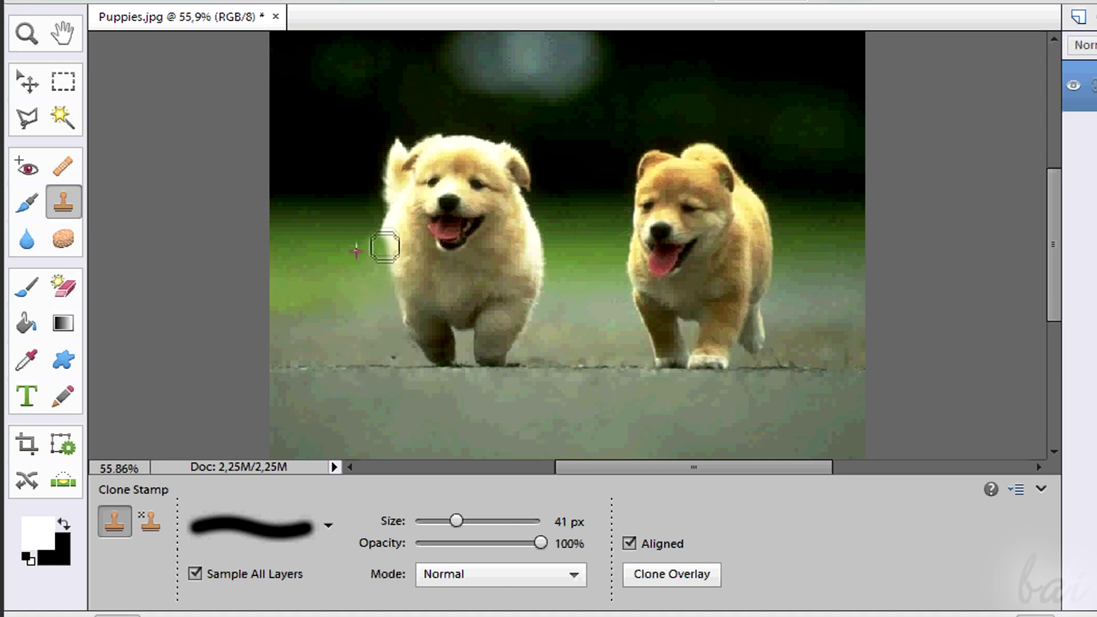
pyautogui.hotkey('ctrl', 'z')
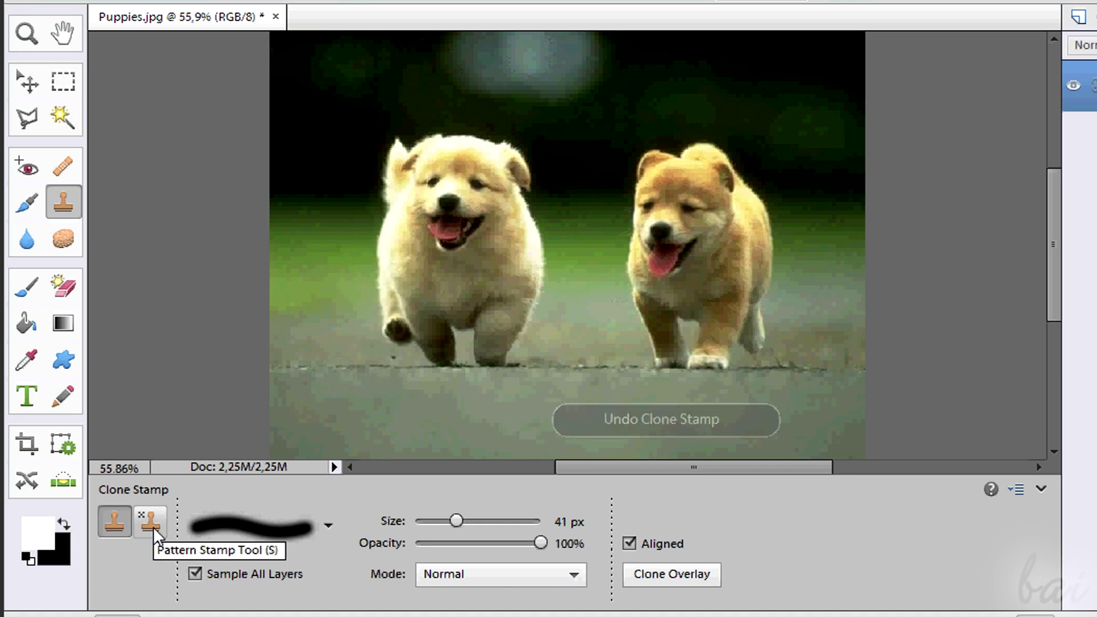
# Step: Try a Pattern Stamp stroke on the left puppy's chest, undo it, then select Blur
pyautogui.click(153, 526)
pyautogui.click(254, 546)
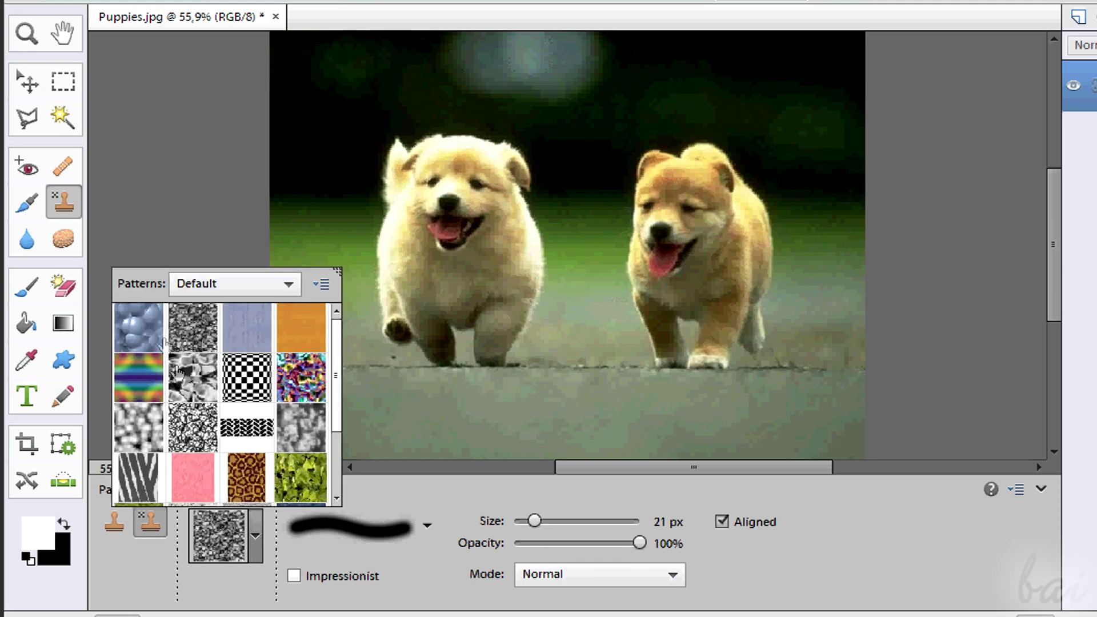
pyautogui.press('Escape')
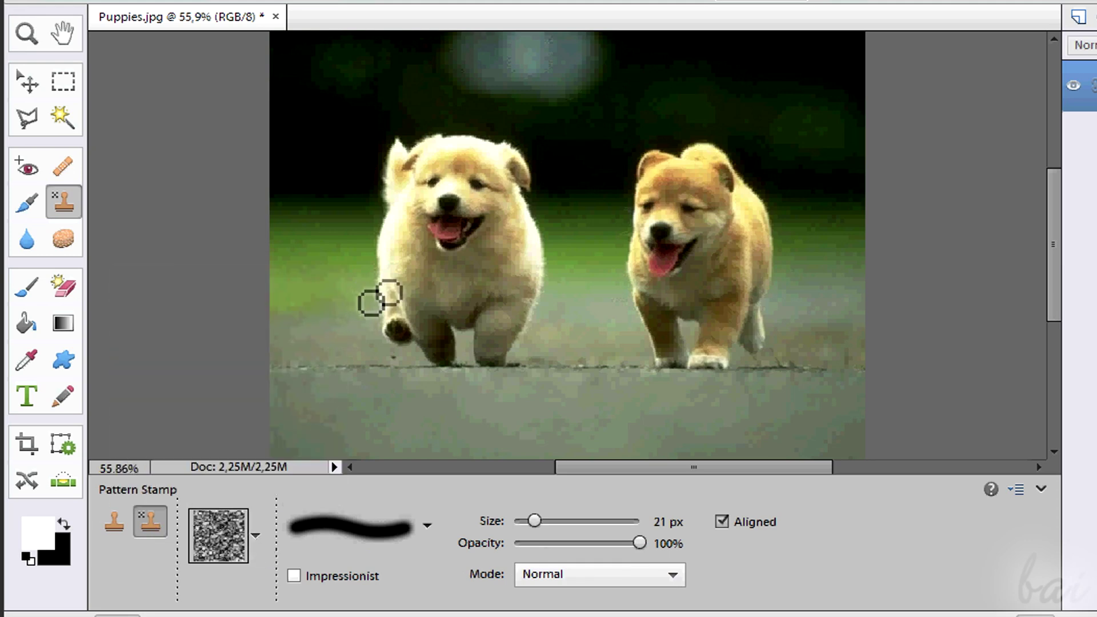
pyautogui.scroll(2, 466, 311)
pyautogui.scroll(2, 477, 360)
pyautogui.moveTo(416, 257); pyautogui.dragTo(440, 275)
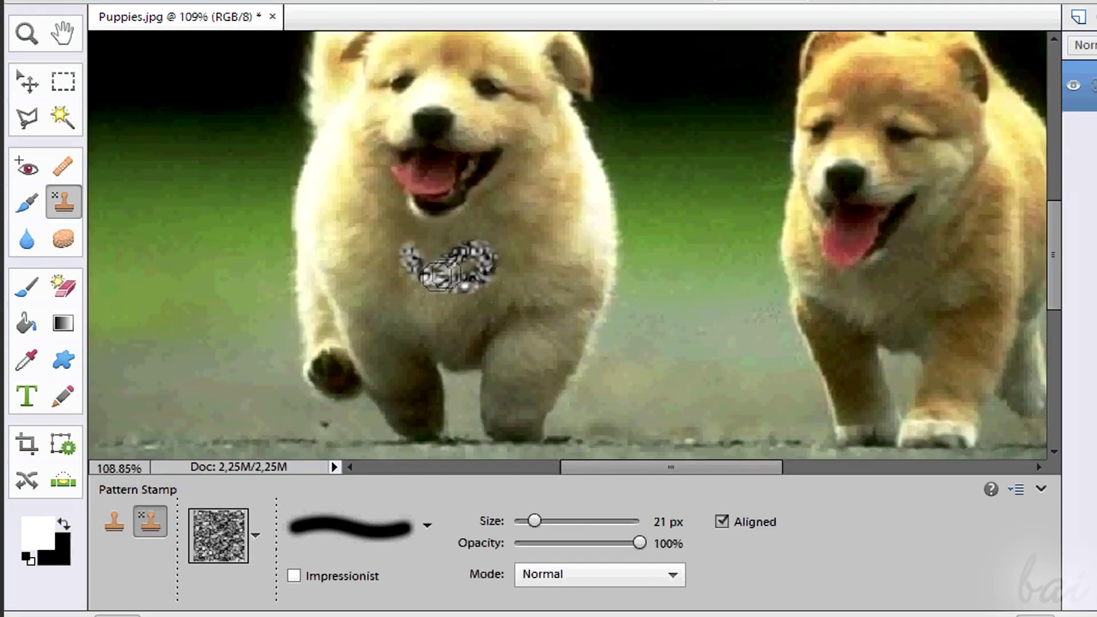
pyautogui.hotkey('ctrl', 'z')
pyautogui.scroll(-1, 514, 247)
pyautogui.scroll(-1, 516, 249)
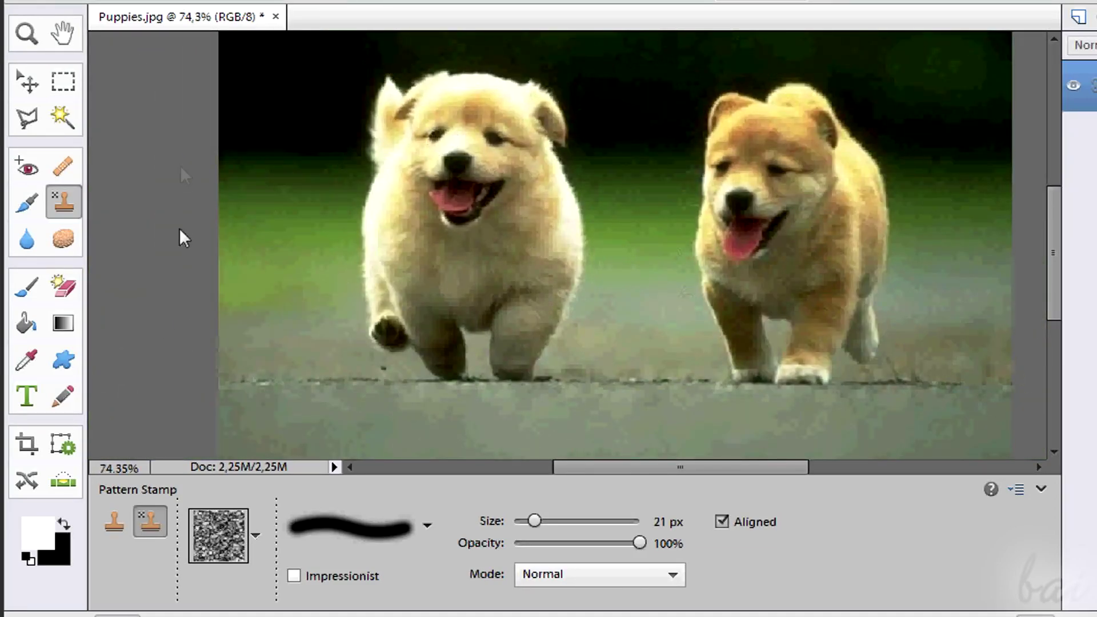
pyautogui.click(28, 241)
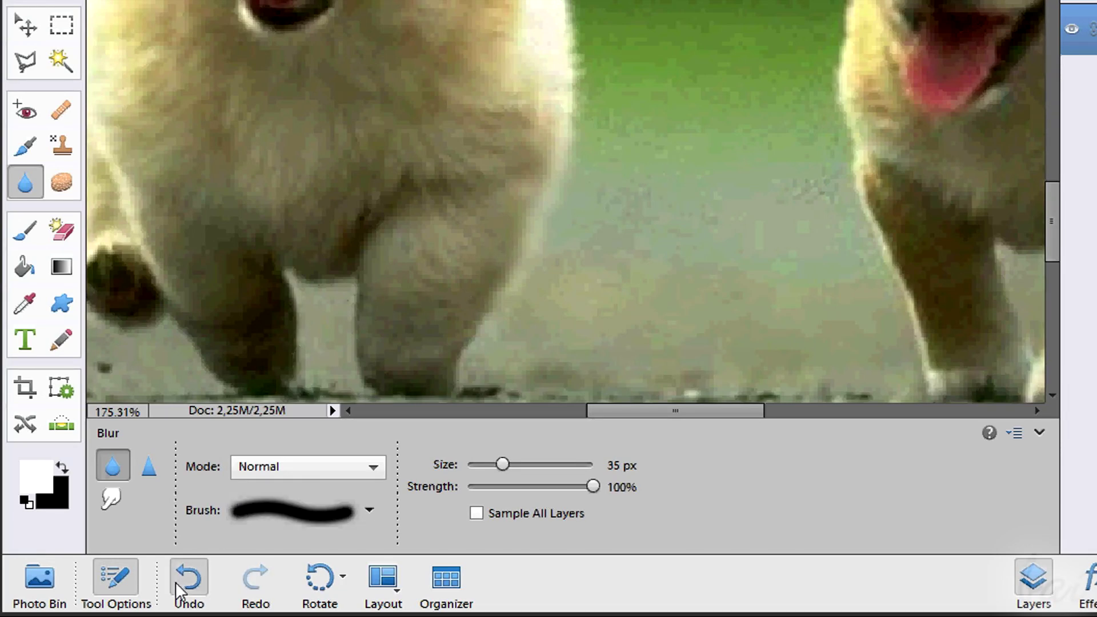
# Step: Try Blur, Sharpen and 54% Smudge on the puppy's fur, undoing each
pyautogui.click(182, 561)
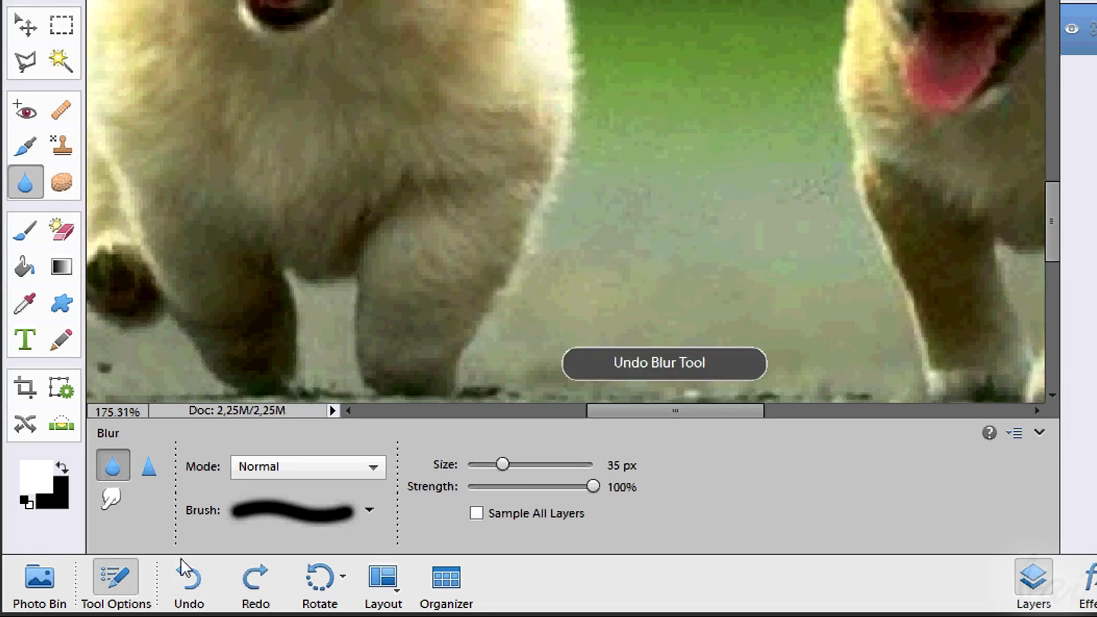
pyautogui.click(148, 474)
pyautogui.hotkey('ctrl', 'z')
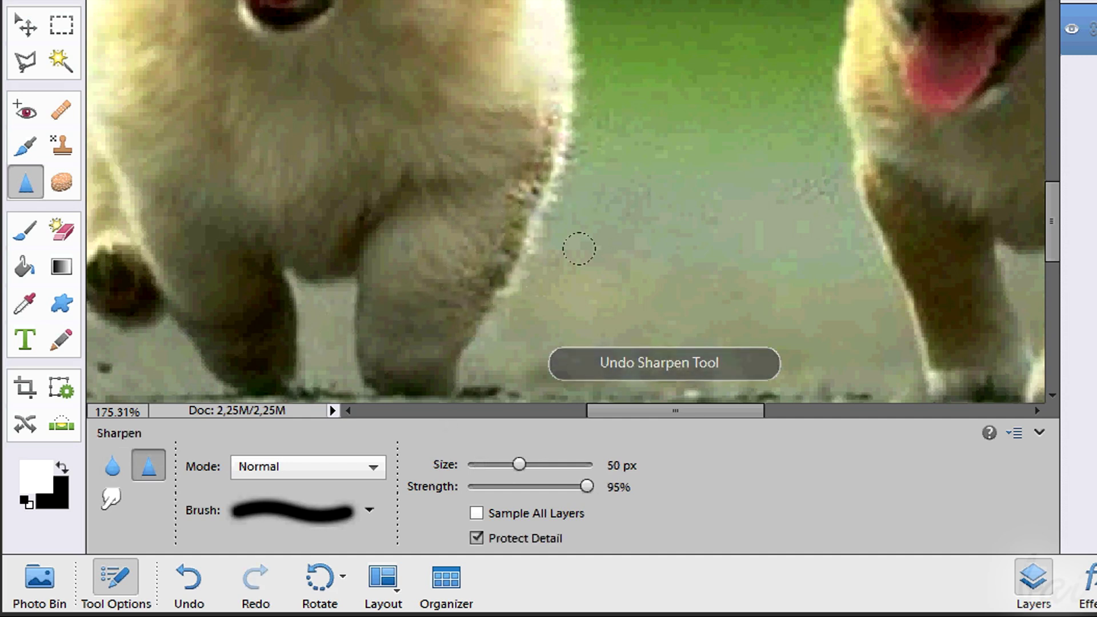
pyautogui.click(189, 578)
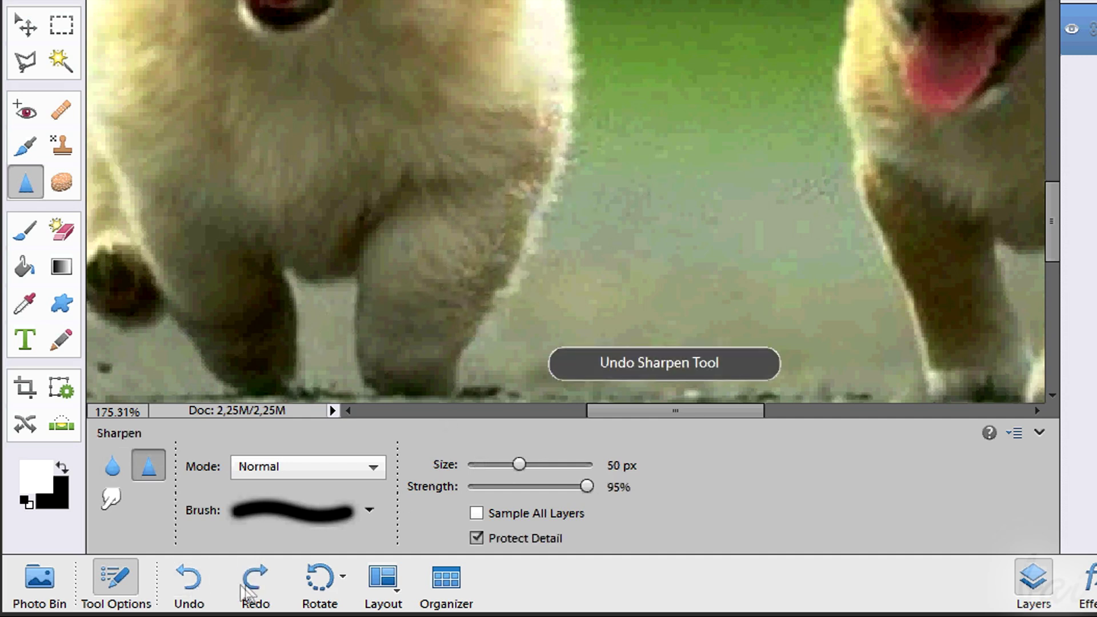
pyautogui.click(111, 503)
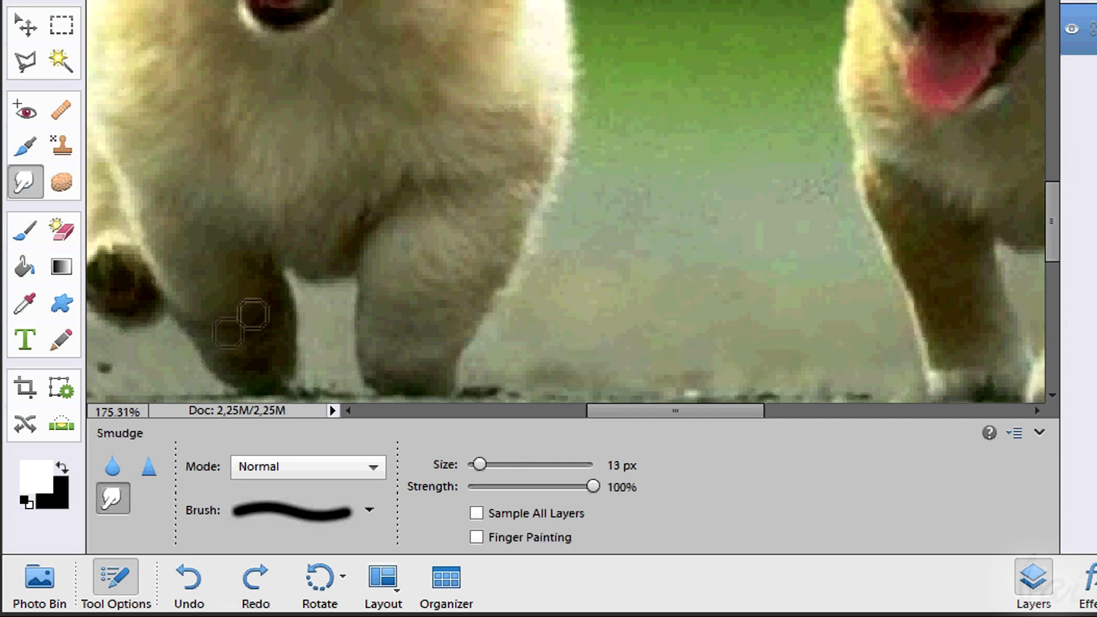
pyautogui.hotkey('ctrl', 'z')
pyautogui.press('5')
pyautogui.press('4')
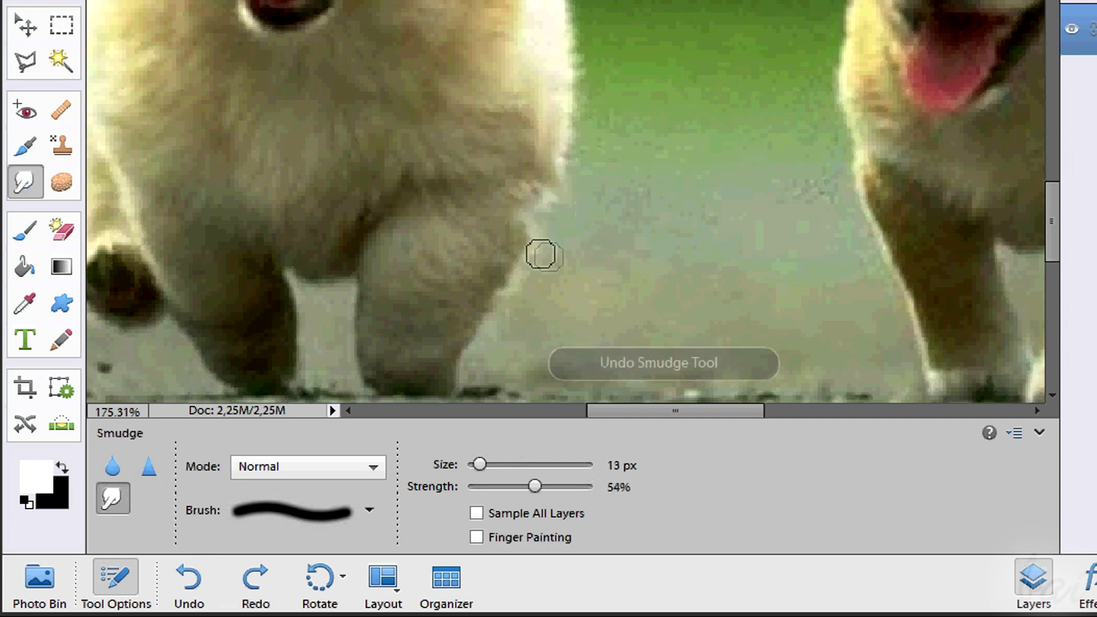
pyautogui.moveTo(622, 103); pyautogui.dragTo(676, 184)
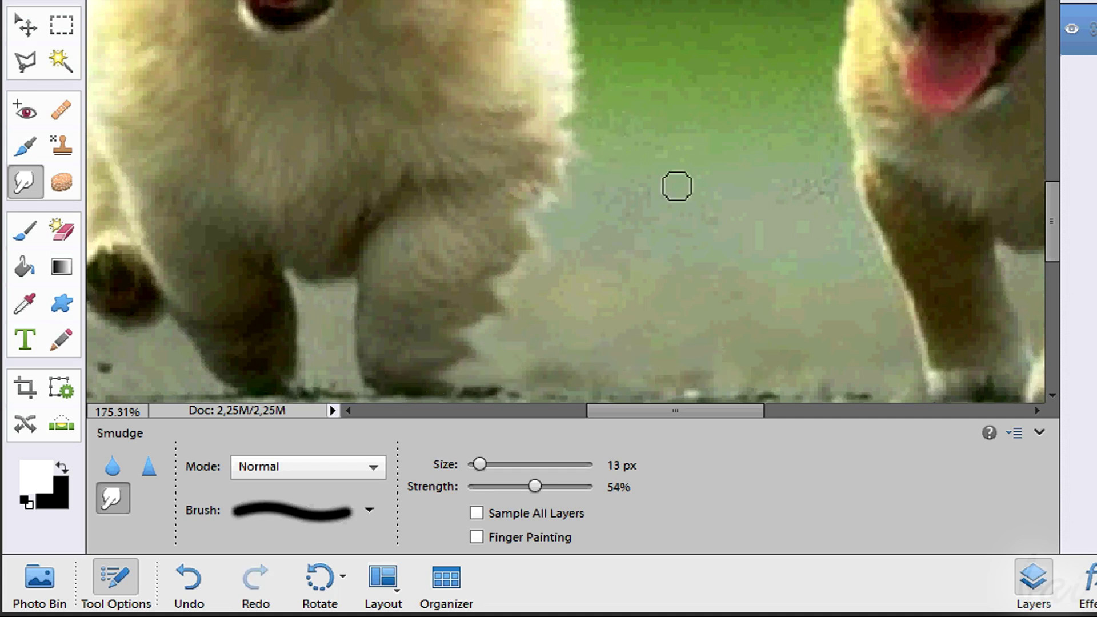
pyautogui.hotkey('ctrl', 'z')
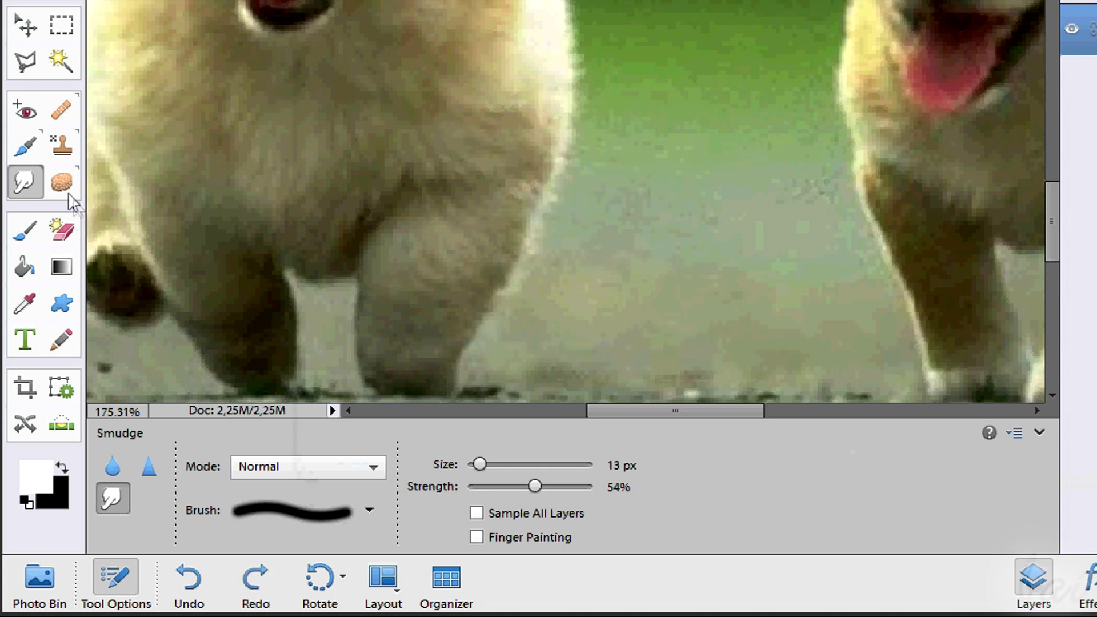
# Step: Try Sponge, Dodge and Midtones Burn on the left puppy, fit the image, undoing each
pyautogui.click(63, 183)
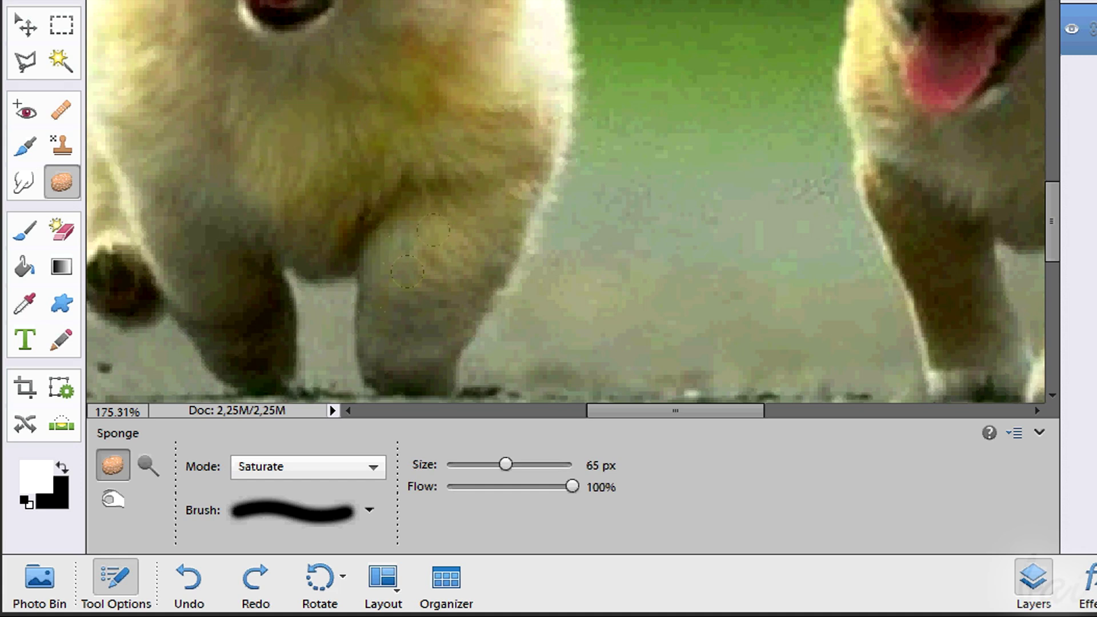
pyautogui.click(189, 589)
pyautogui.click(148, 466)
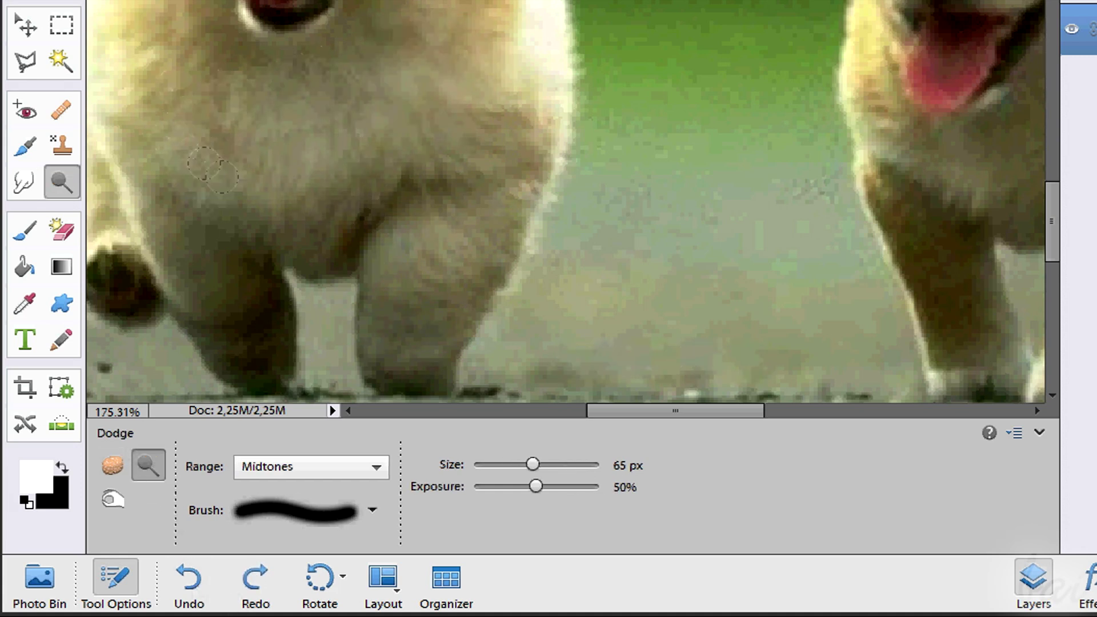
pyautogui.click(188, 588)
pyautogui.click(112, 499)
pyautogui.click(311, 467)
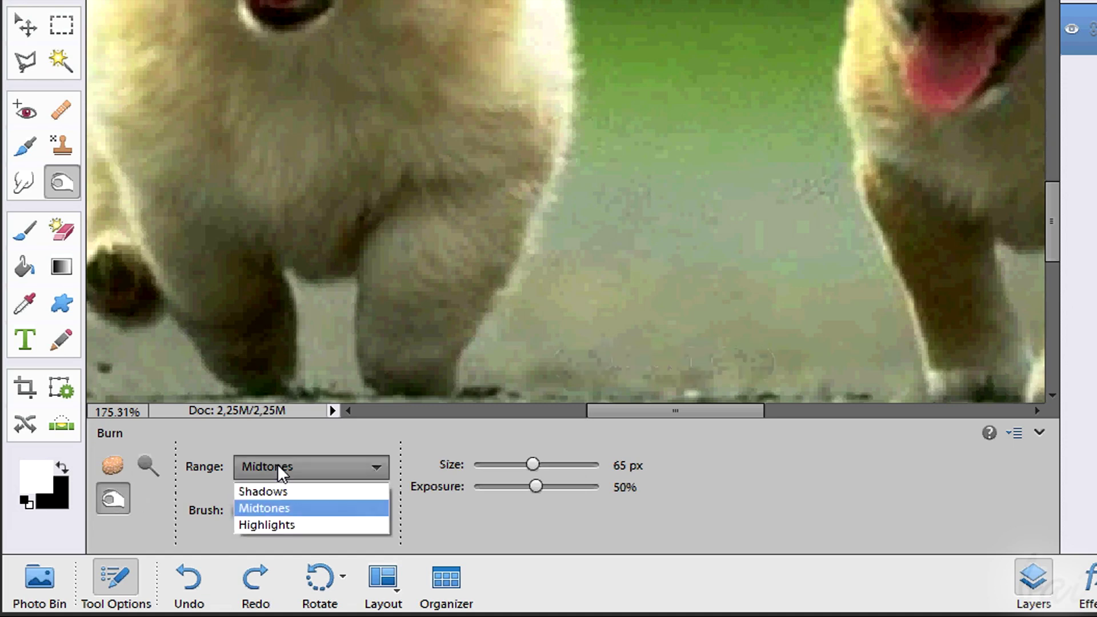
pyautogui.click(286, 497)
pyautogui.moveTo(337, 83); pyautogui.dragTo(347, 204)
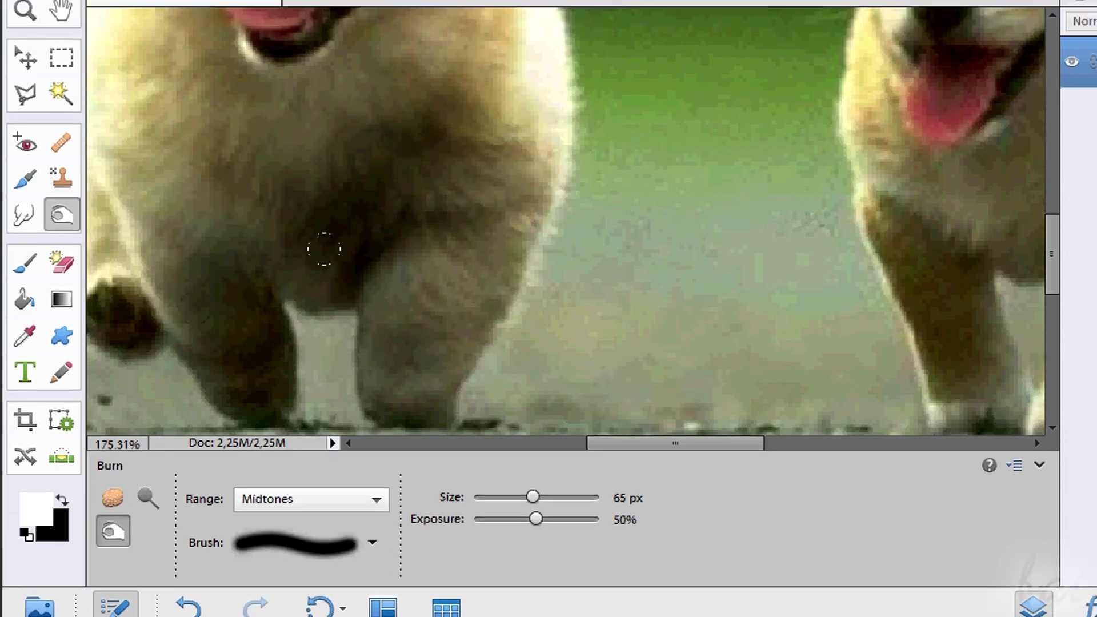
pyautogui.hotkey('ctrl', '0')
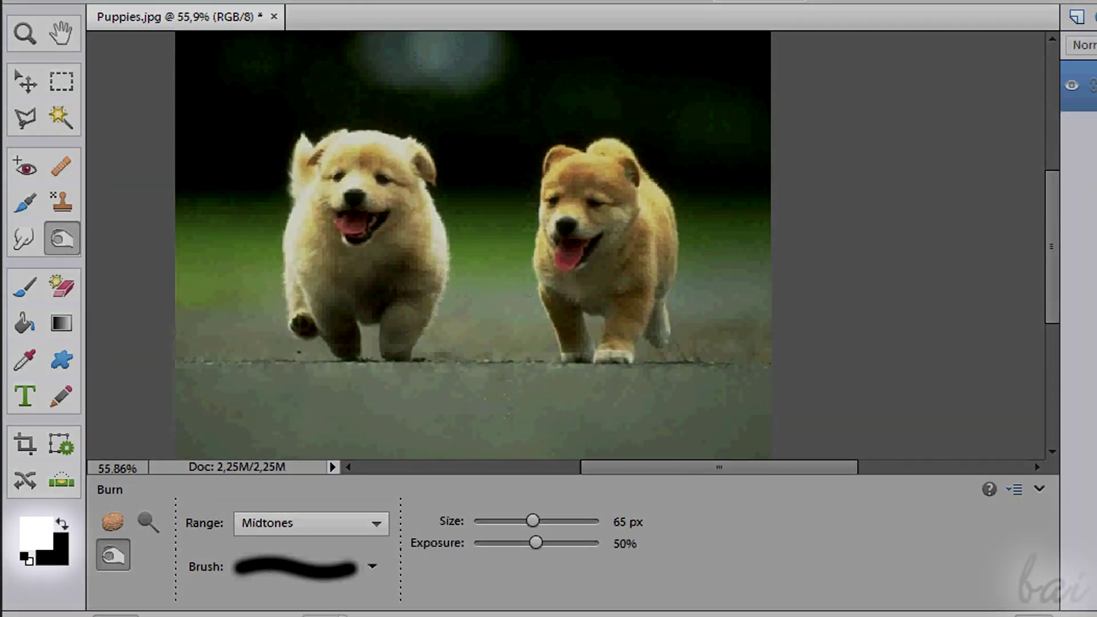
pyautogui.hotkey('ctrl', 'z')
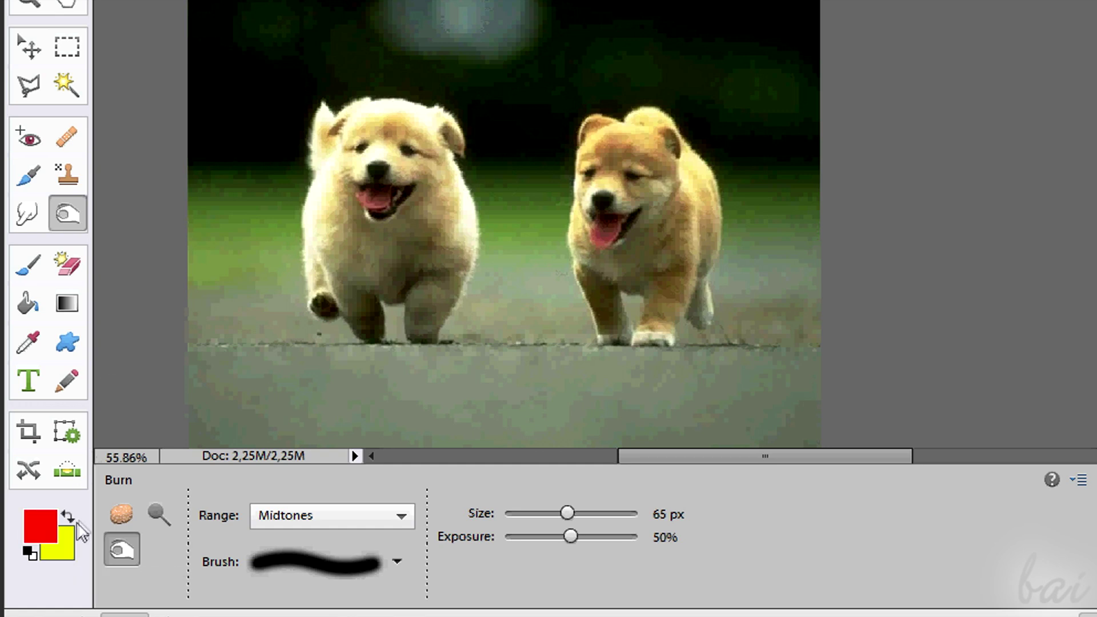
# Step: Swap the foreground/background swatches, then sample the foreground colour from the photo with the Eyedropper
pyautogui.click(69, 518)
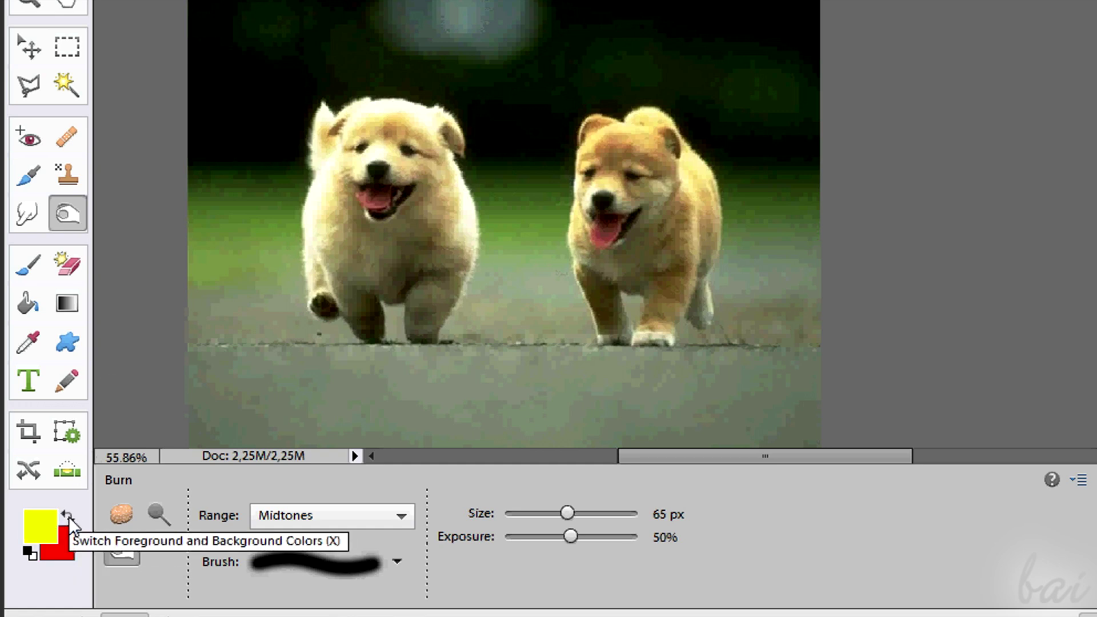
pyautogui.click(68, 516)
pyautogui.click(69, 516)
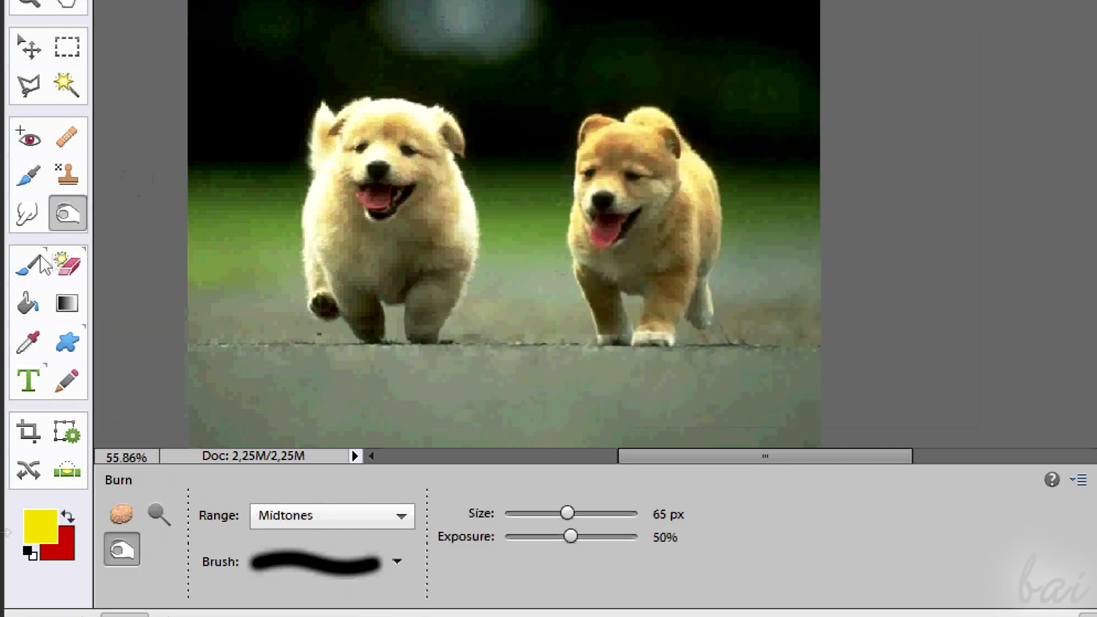
pyautogui.click(30, 344)
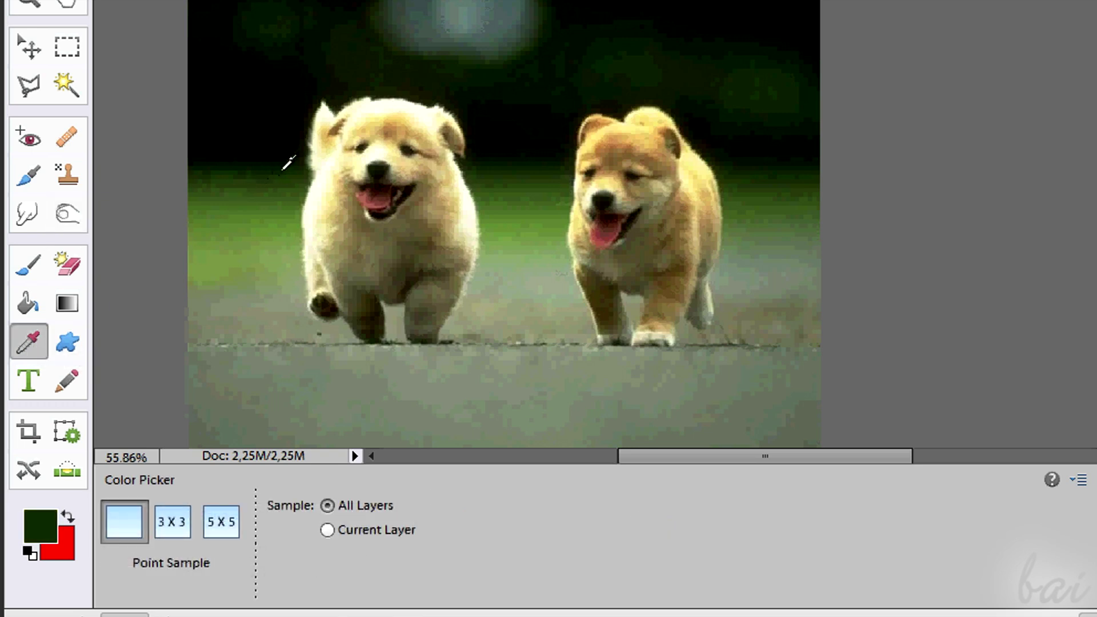
pyautogui.click(537, 232)
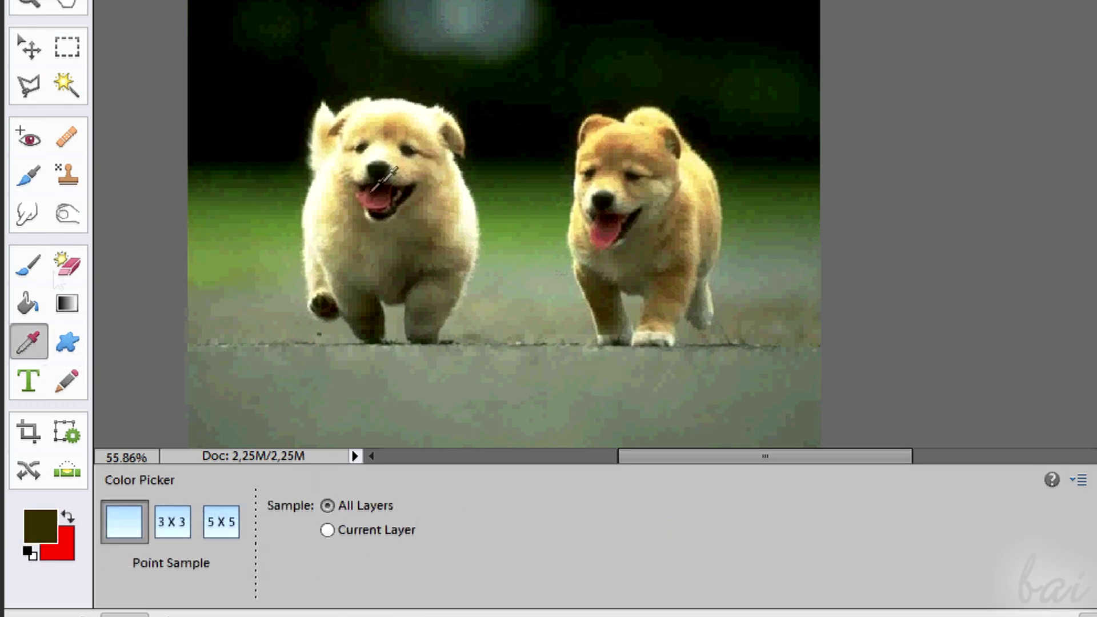
pyautogui.click(67, 388)
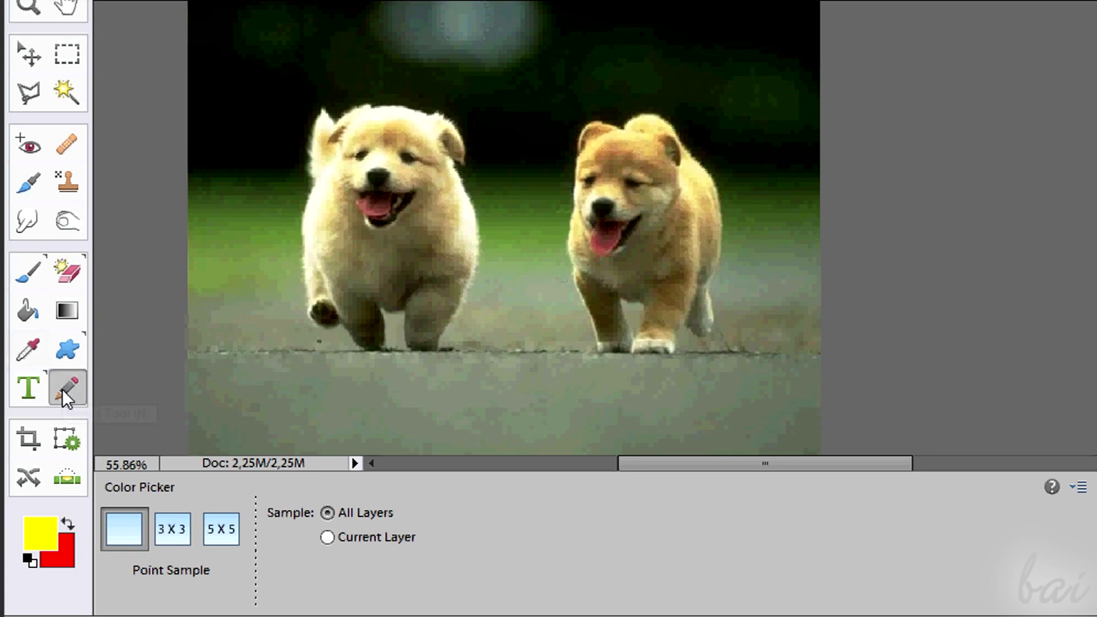
pyautogui.scroll(5, 417, 118)
pyautogui.moveTo(418, 87); pyautogui.dragTo(395, 356)
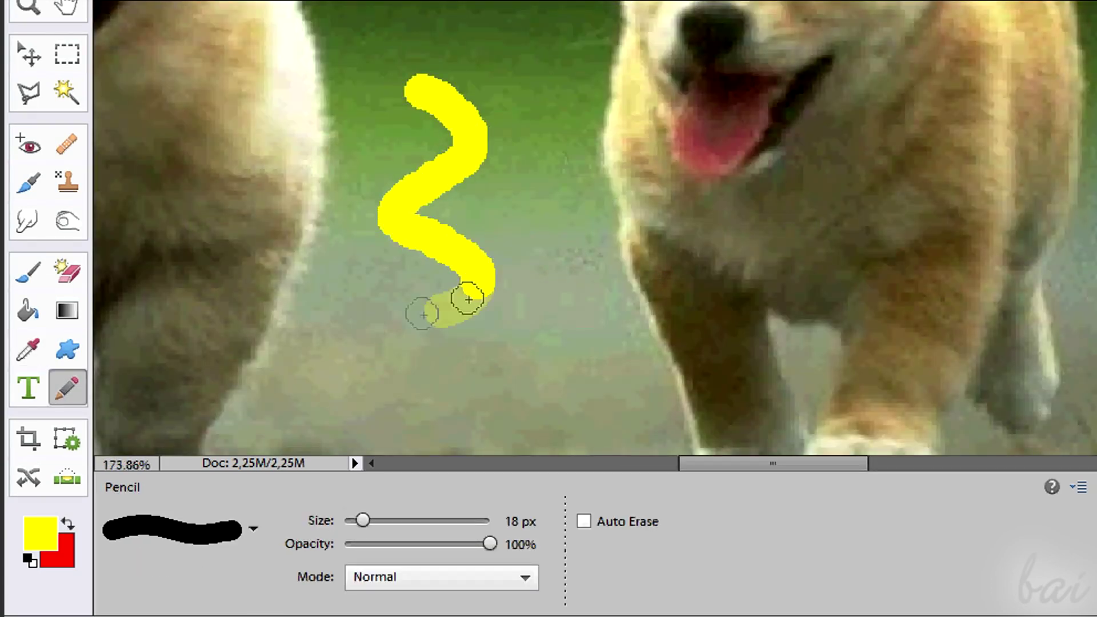
pyautogui.click(512, 336)
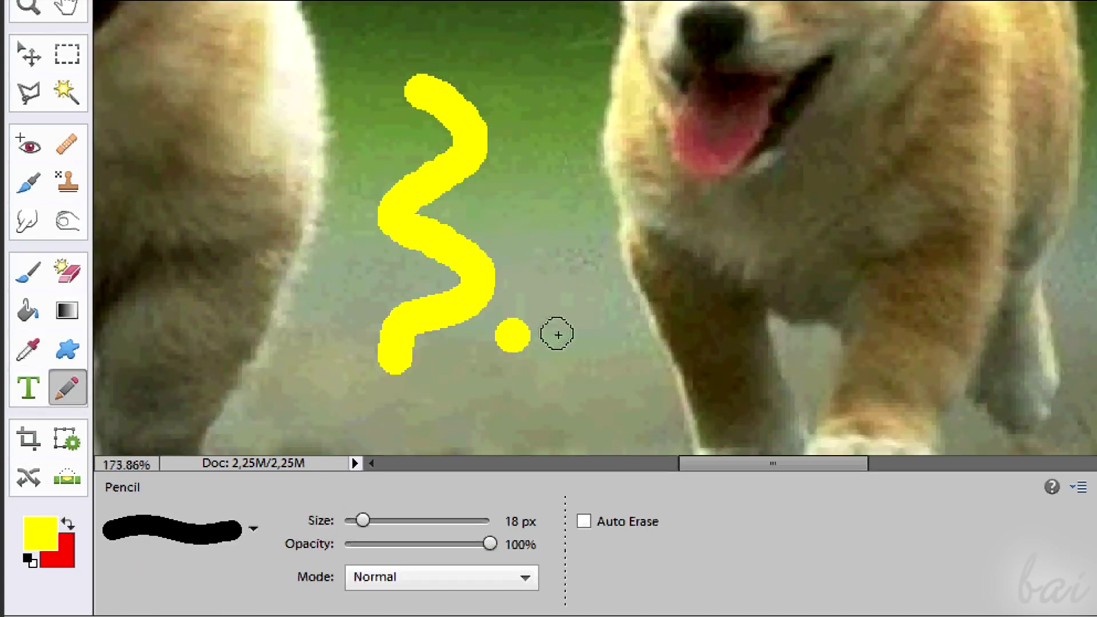
pyautogui.click(612, 332)
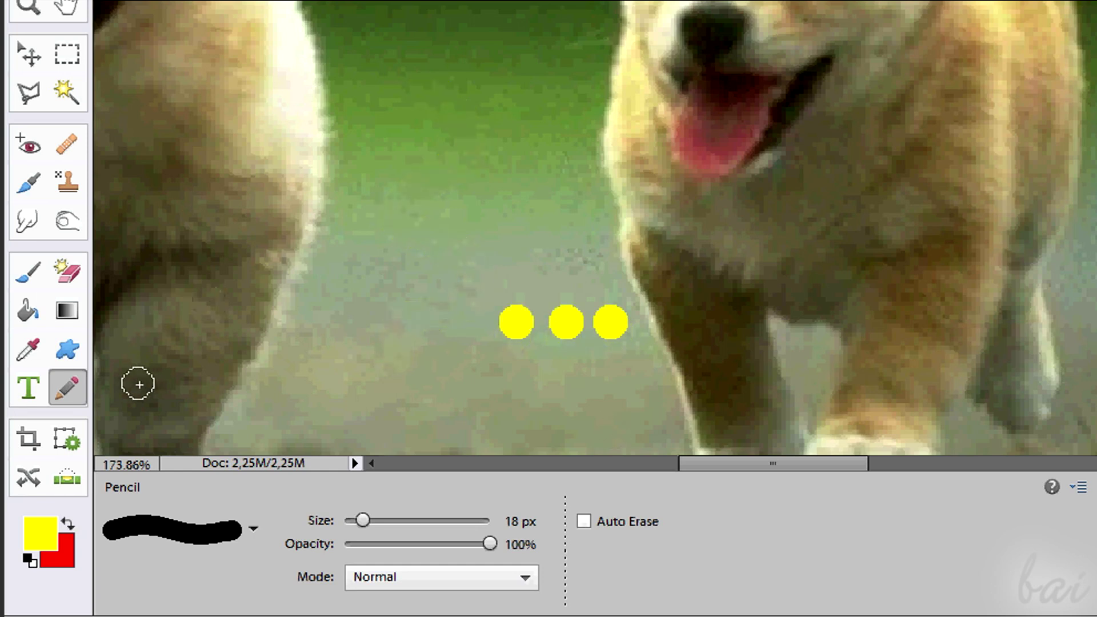
pyautogui.click(26, 278)
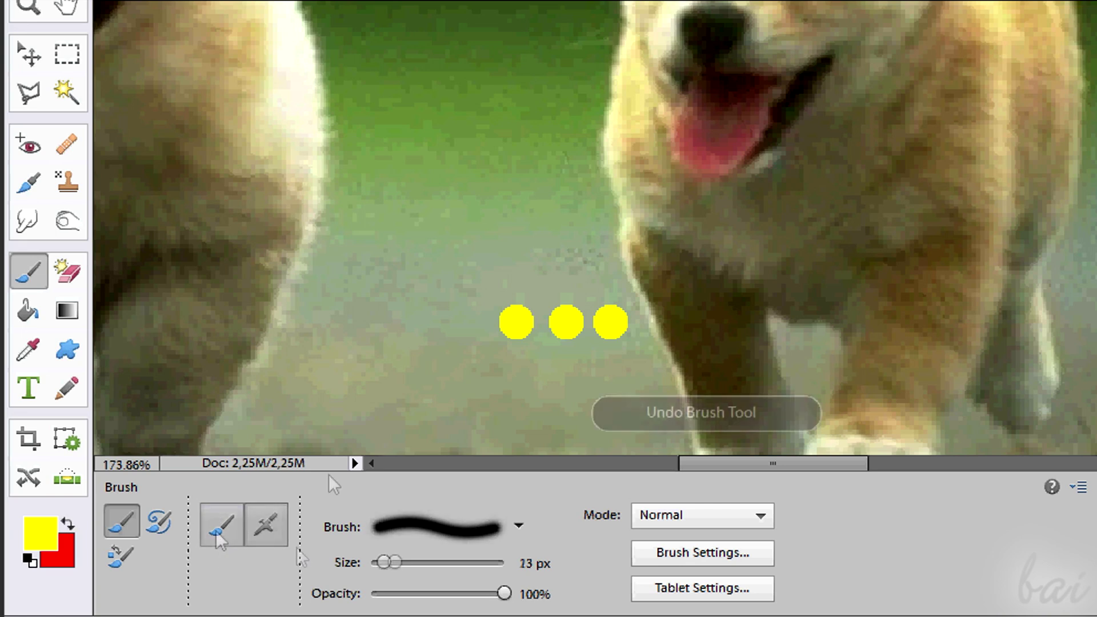
pyautogui.press(']')
pyautogui.click(222, 525)
pyautogui.moveTo(457, 64)
pyautogui.mouseDown()
pyautogui.moveTo(415, 95)
pyautogui.moveTo(409, 223)
pyautogui.moveTo(371, 295)
pyautogui.mouseUp()
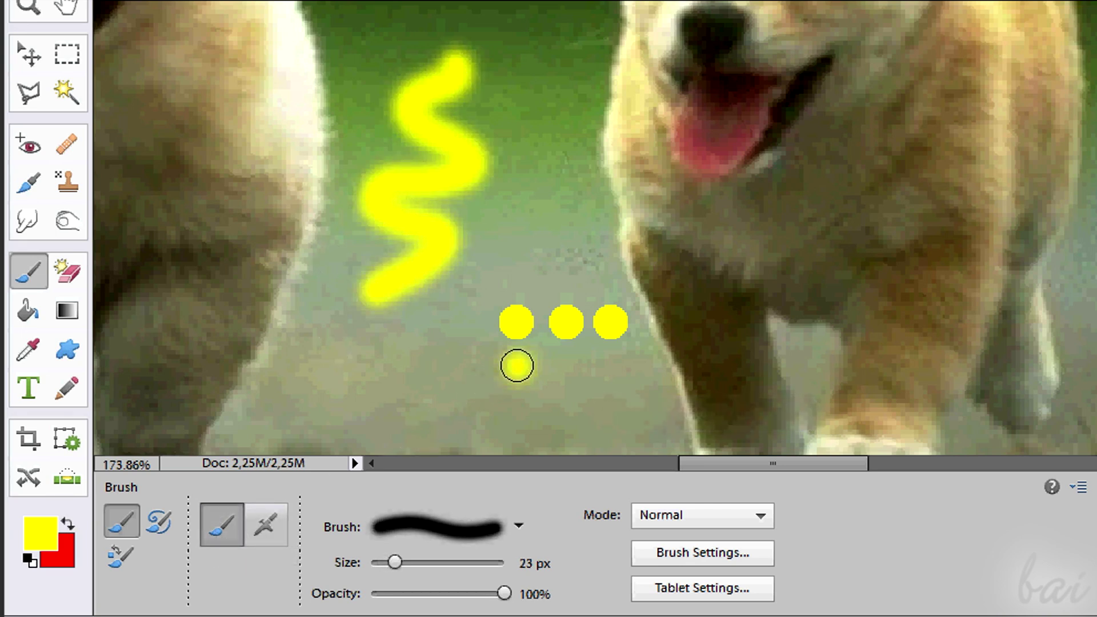
pyautogui.click(614, 365)
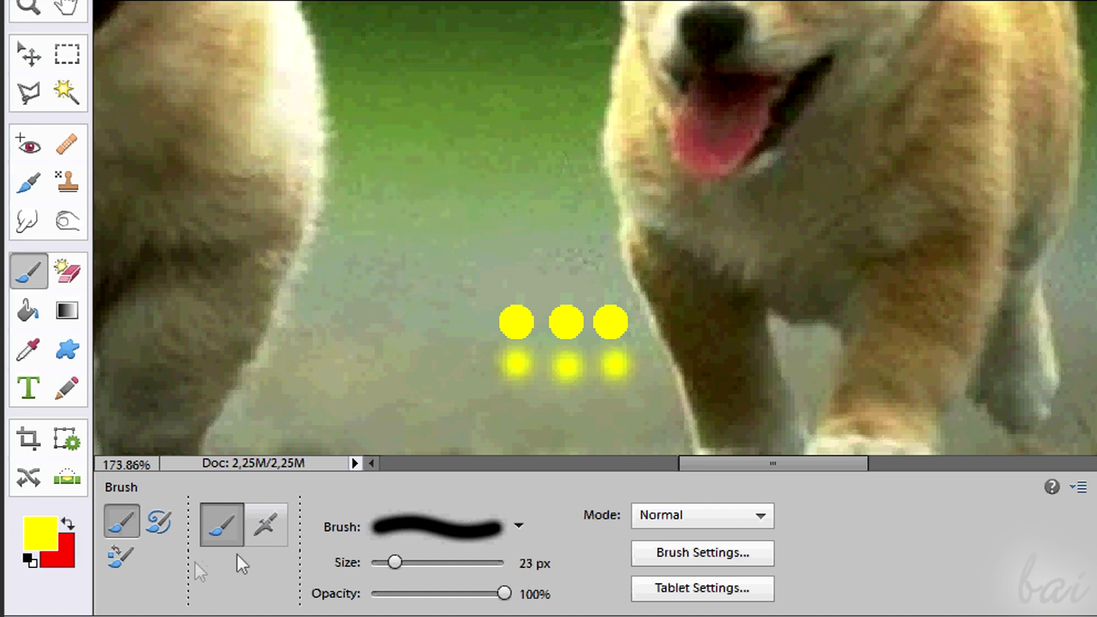
pyautogui.click(262, 532)
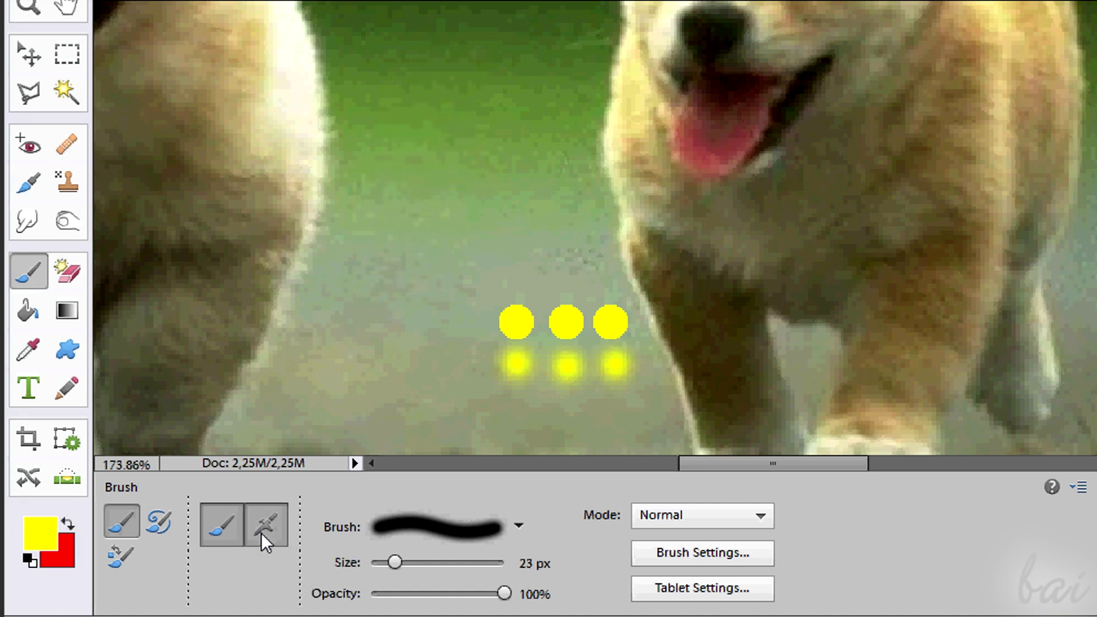
pyautogui.moveTo(475, 49)
pyautogui.mouseDown()
pyautogui.moveTo(384, 115)
pyautogui.moveTo(454, 191)
pyautogui.moveTo(377, 257)
pyautogui.moveTo(353, 344)
pyautogui.mouseUp()
pyautogui.click(513, 407)
pyautogui.click(570, 409)
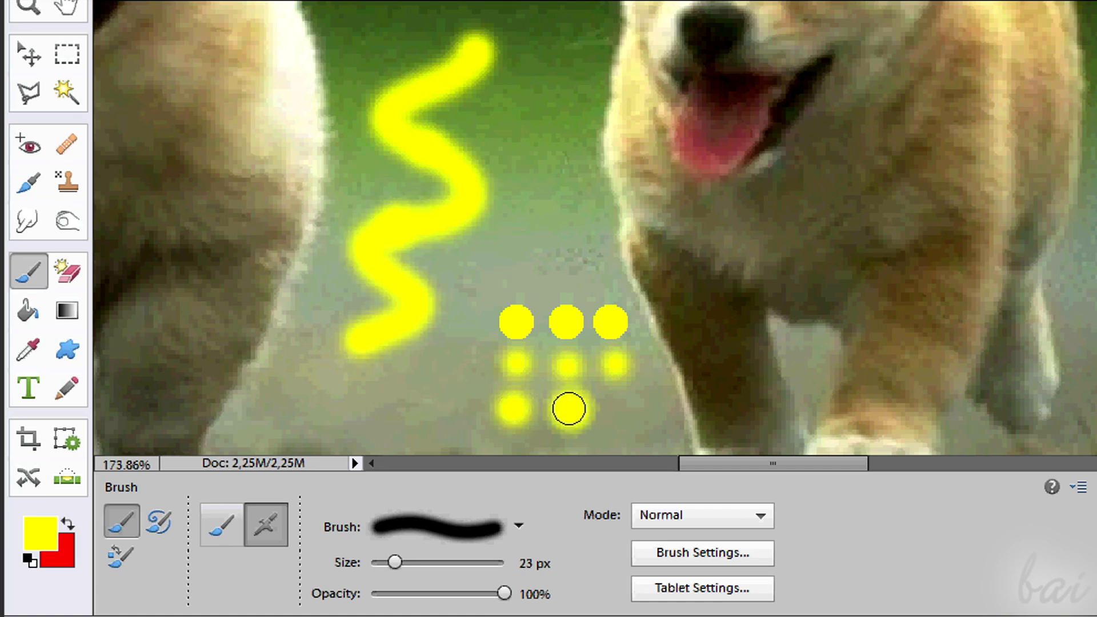
pyautogui.click(625, 408)
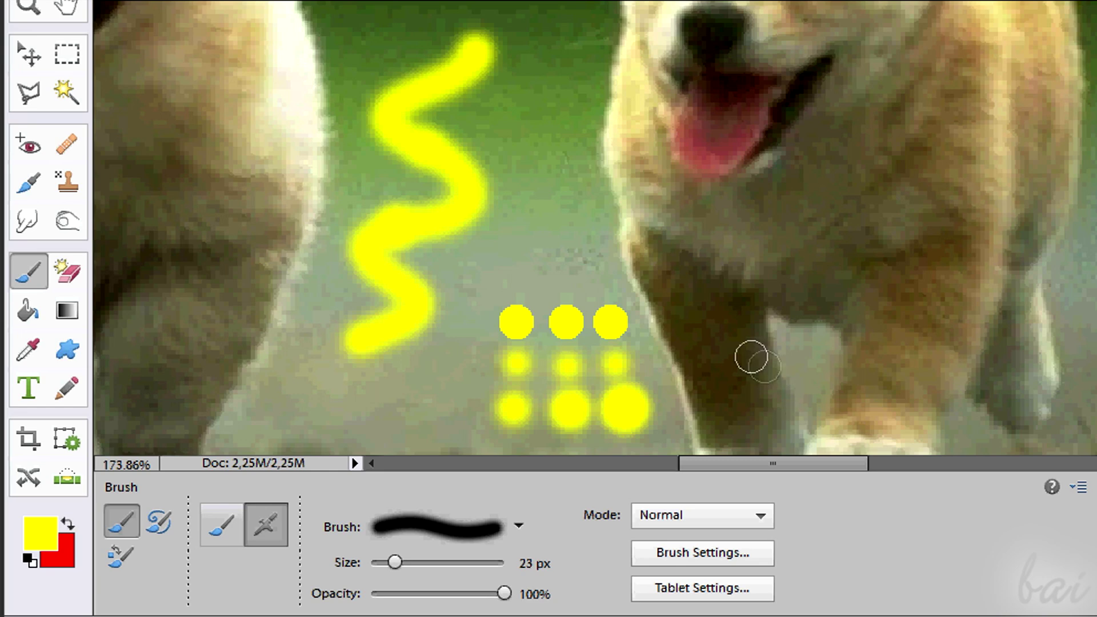
pyautogui.hotkey('ctrl', 'z')
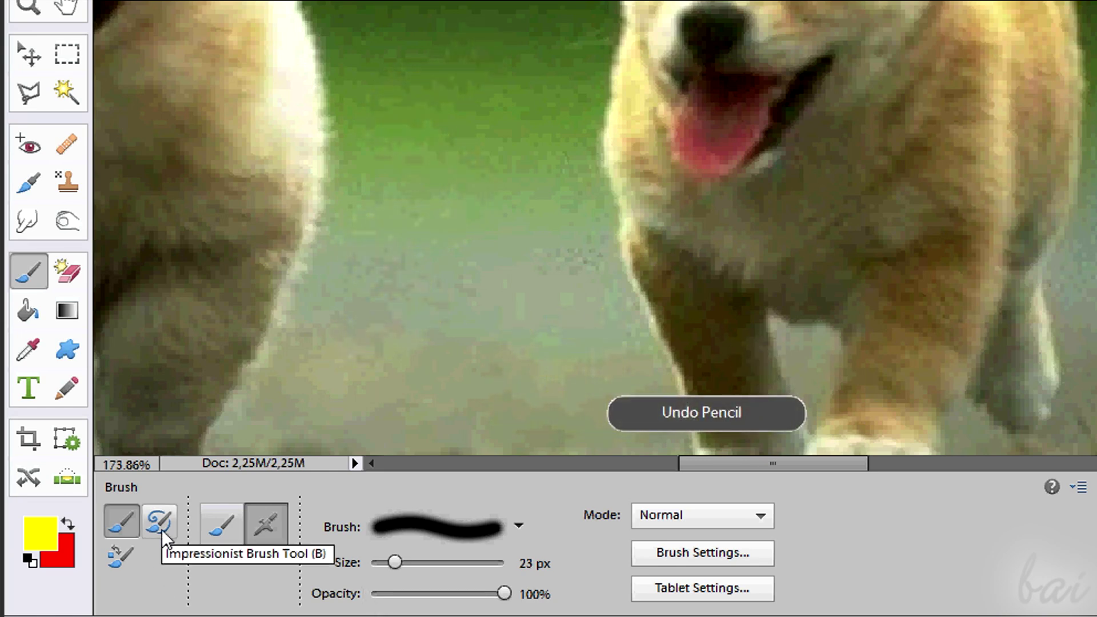
pyautogui.click(162, 530)
pyautogui.scroll(-1, 431, 296)
pyautogui.hotkey('ctrl', '0')
pyautogui.press('[')
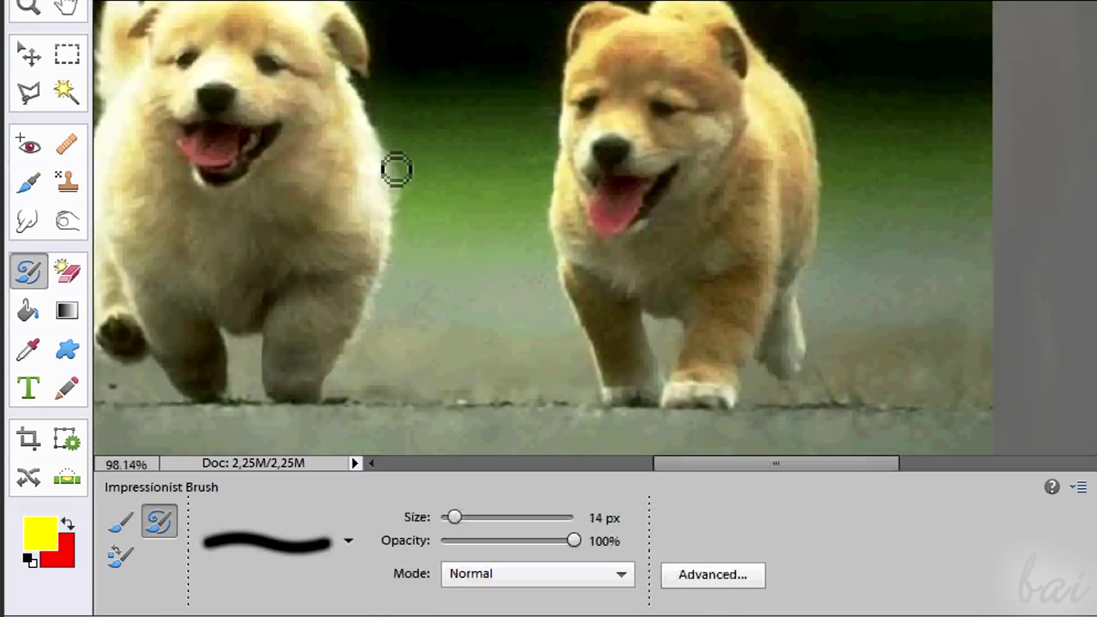
pyautogui.moveTo(394, 166)
pyautogui.mouseDown()
pyautogui.moveTo(399, 242)
pyautogui.moveTo(281, 372)
pyautogui.moveTo(198, 252)
pyautogui.moveTo(157, 314)
pyautogui.moveTo(411, 221)
pyautogui.moveTo(443, 183)
pyautogui.moveTo(407, 109)
pyautogui.moveTo(401, 176)
pyautogui.mouseUp()
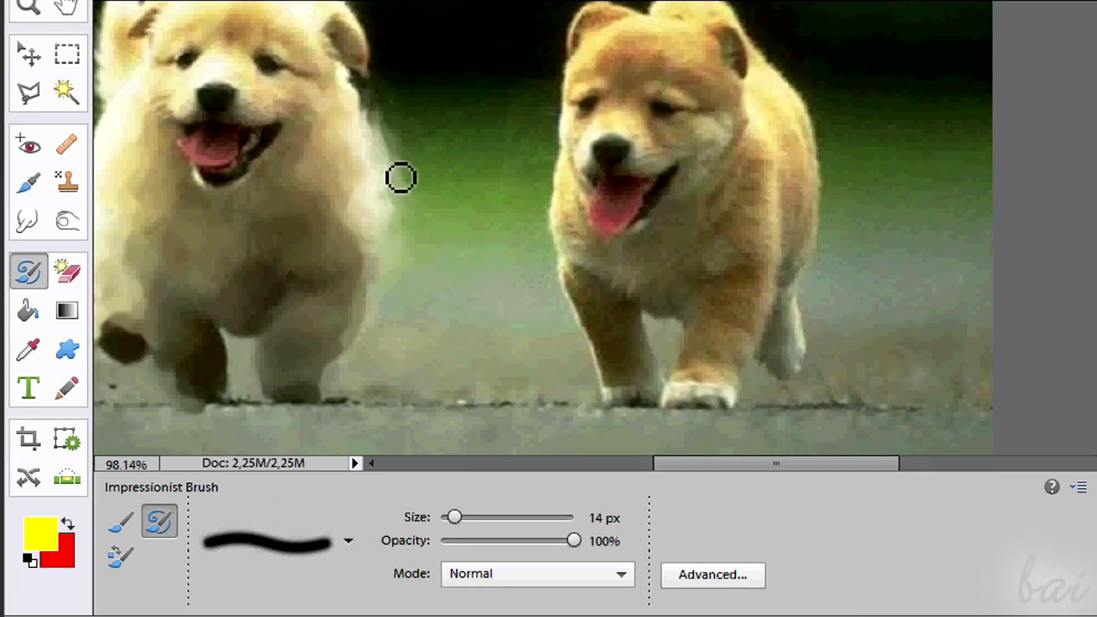
pyautogui.scroll(-3, 401, 176)
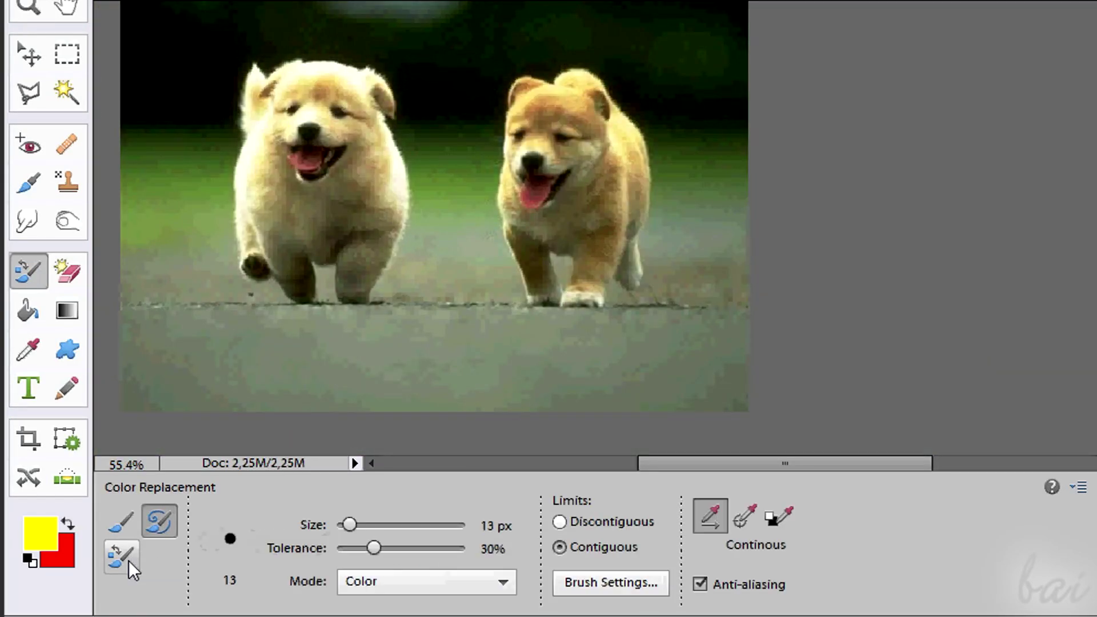
pyautogui.click(129, 561)
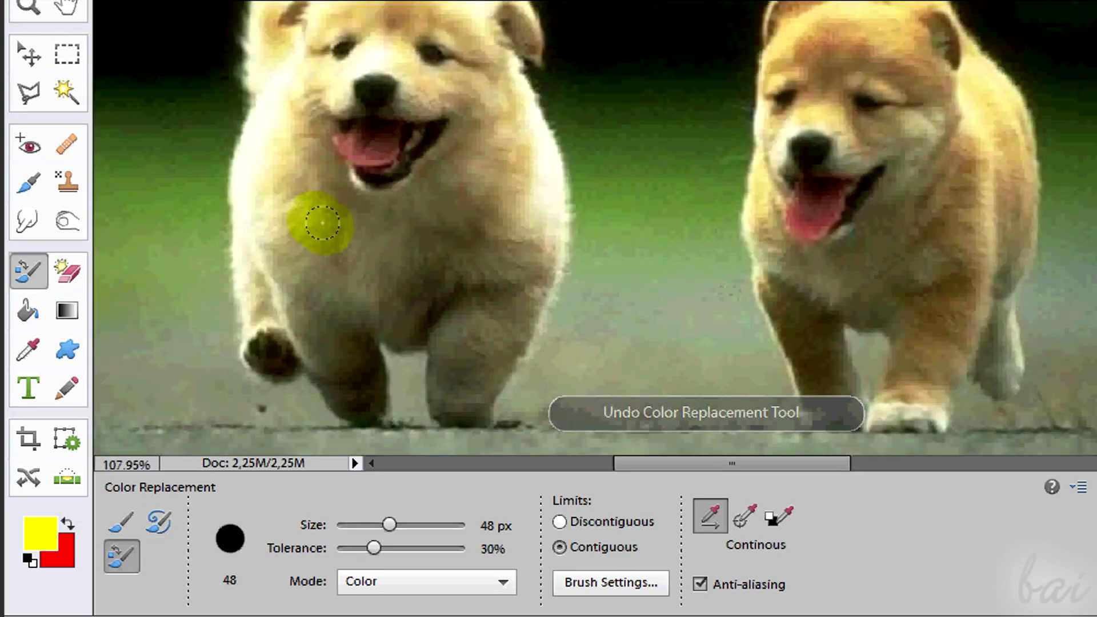
pyautogui.moveTo(322, 223); pyautogui.dragTo(524, 241)
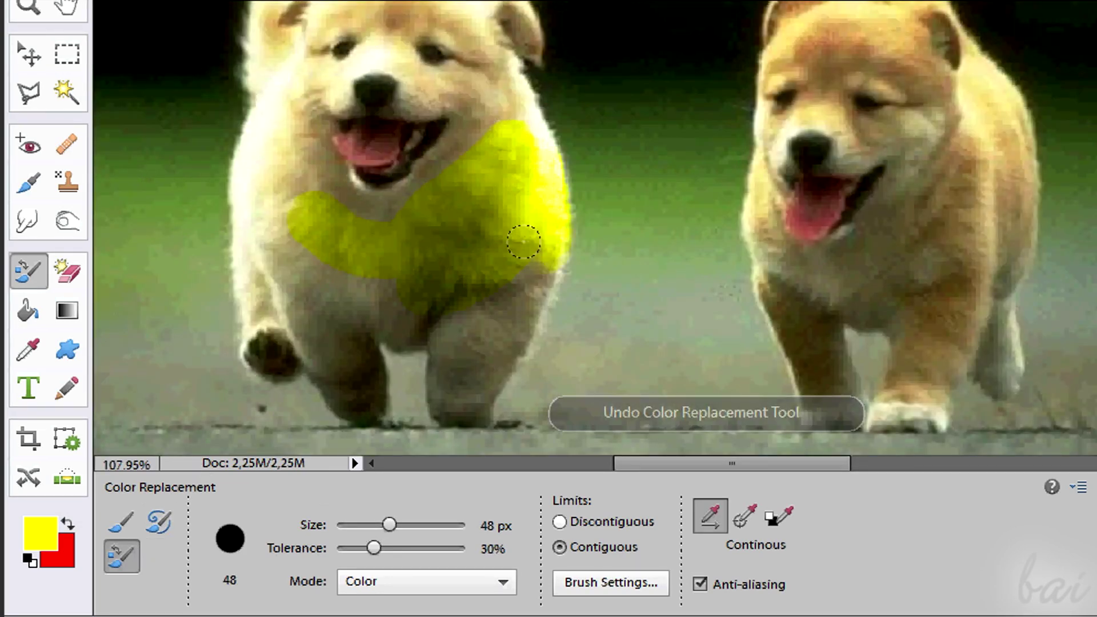
pyautogui.moveTo(524, 242); pyautogui.dragTo(602, 165)
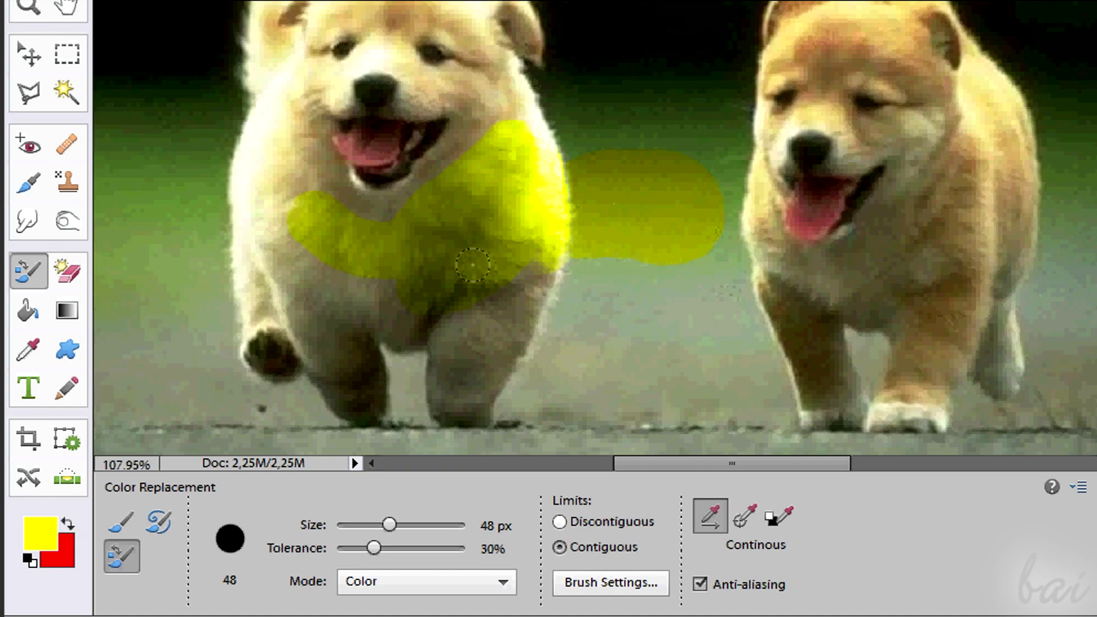
pyautogui.moveTo(473, 265)
pyautogui.mouseDown()
pyautogui.moveTo(502, 297)
pyautogui.moveTo(441, 350)
pyautogui.mouseUp()
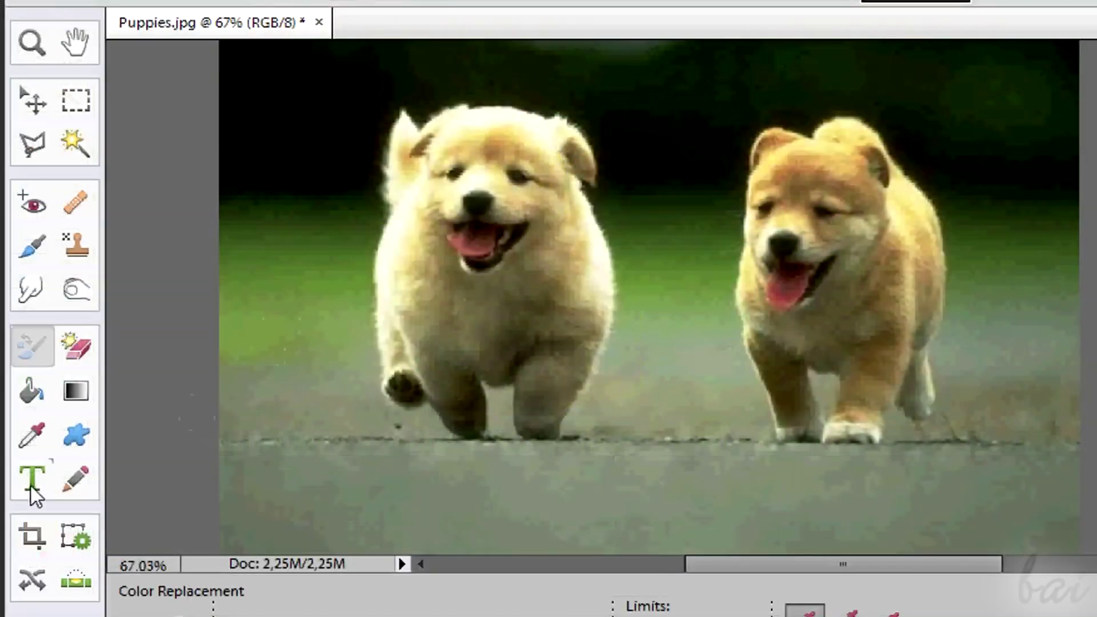
pyautogui.click(35, 401)
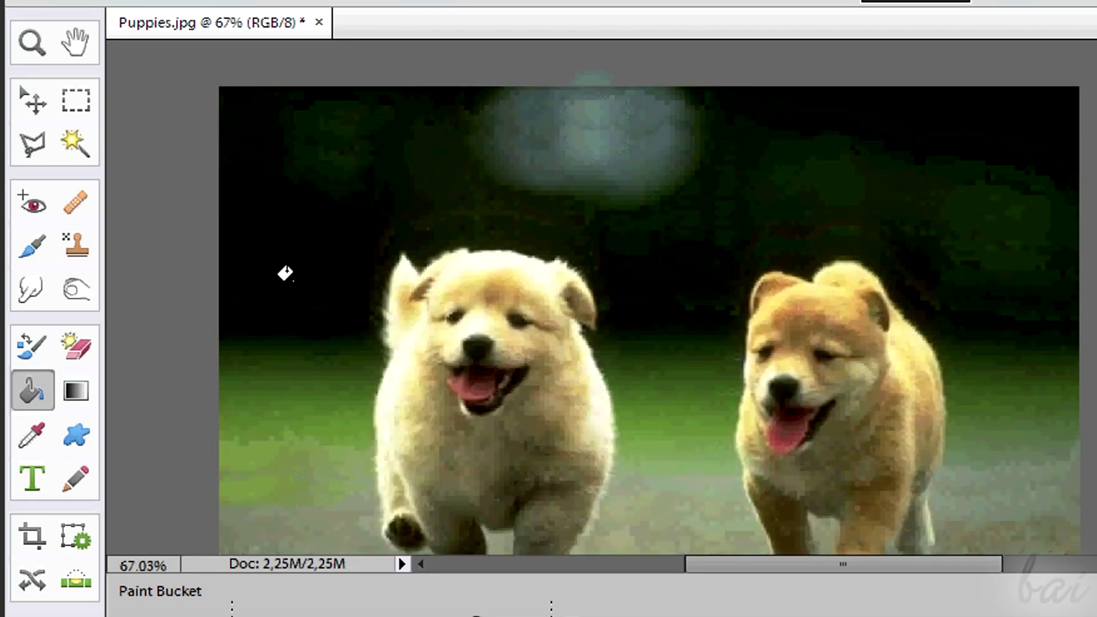
pyautogui.click(286, 274)
pyautogui.hotkey('ctrl', 'z')
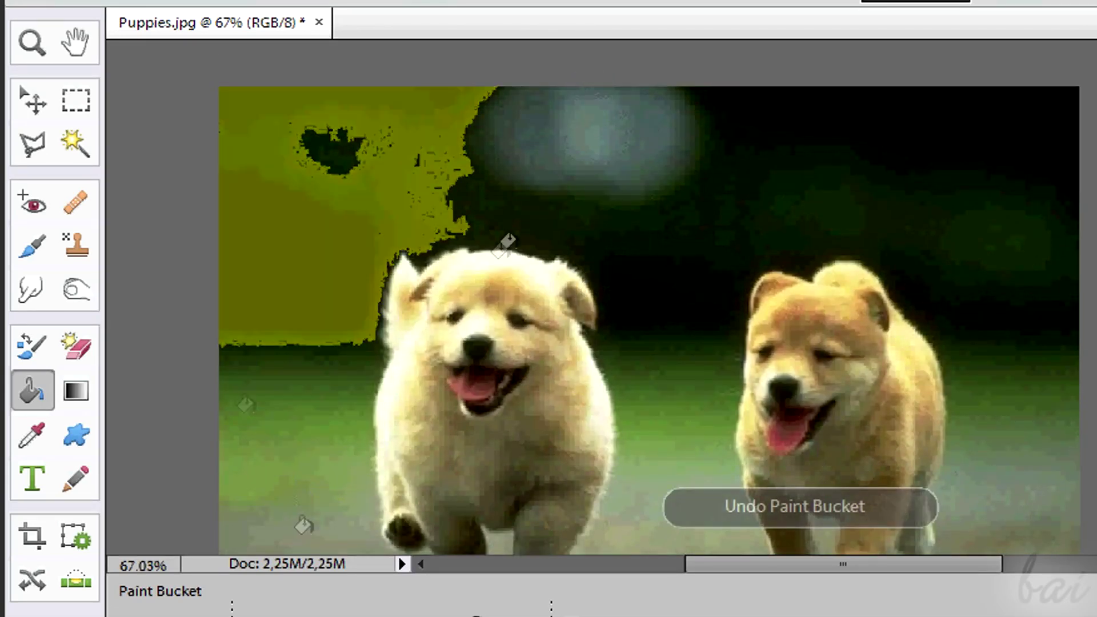
pyautogui.click(600, 138)
pyautogui.click(515, 140)
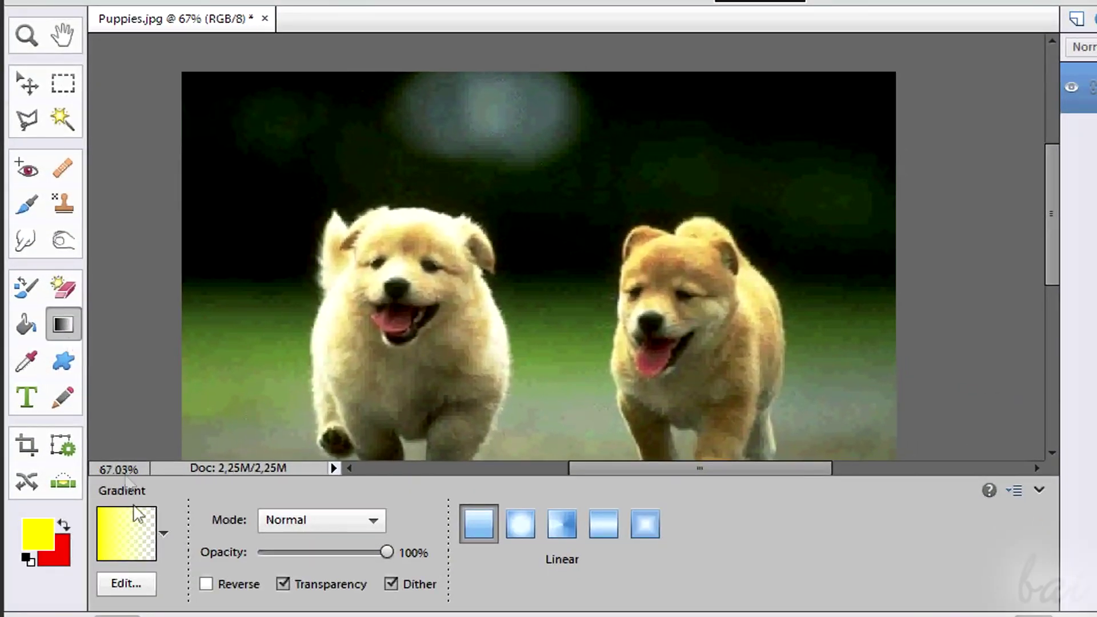
pyautogui.click(164, 535)
pyautogui.click(120, 542)
pyautogui.click(904, 320)
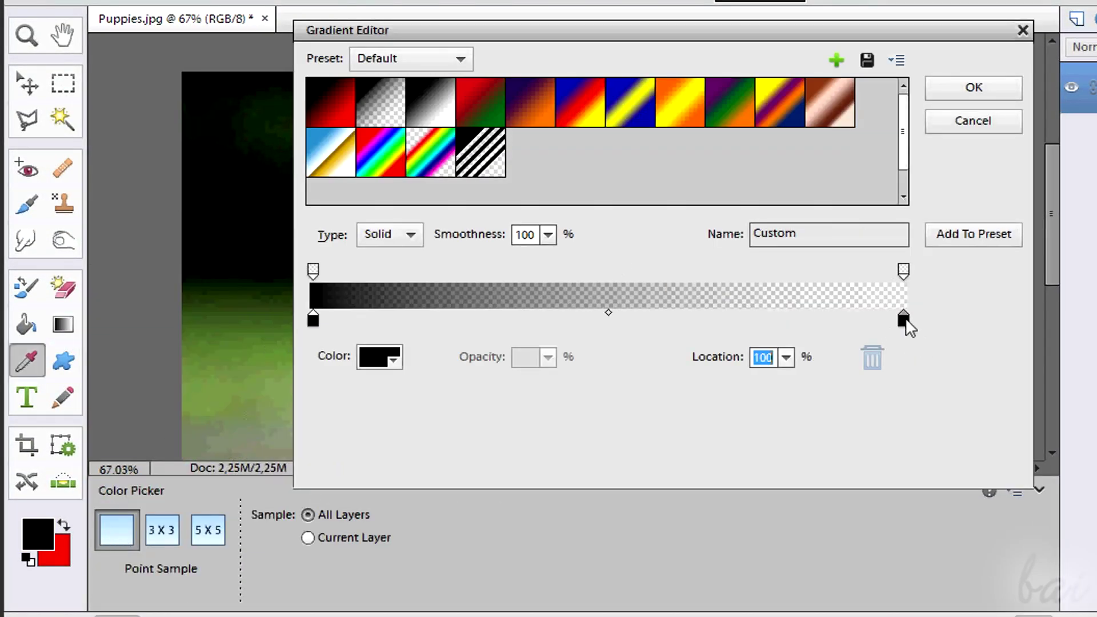
pyautogui.click(904, 270)
pyautogui.click(973, 121)
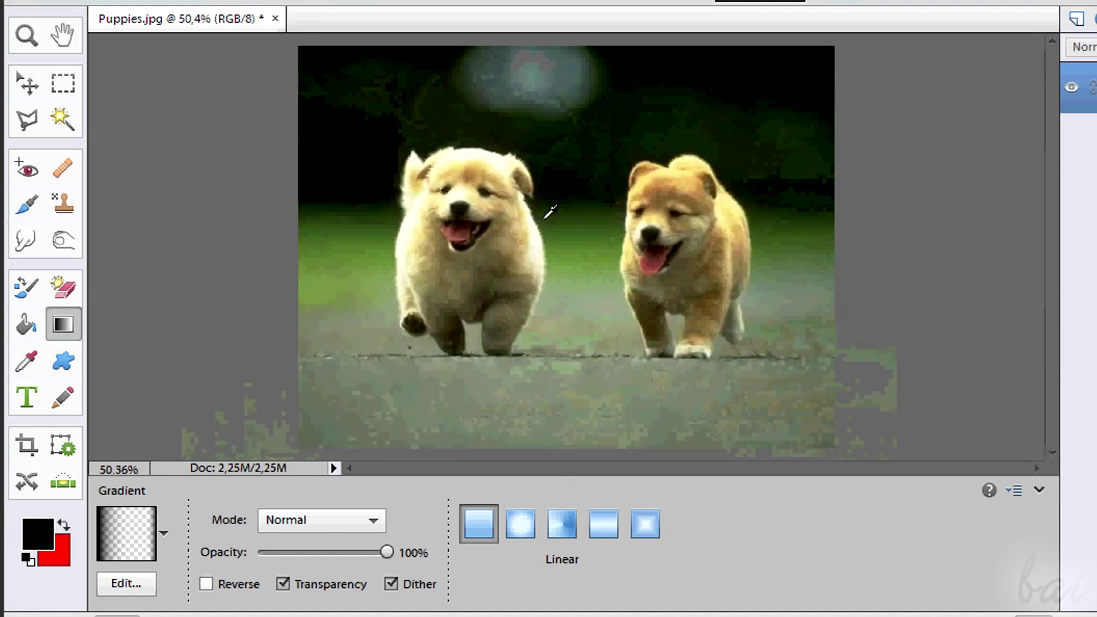
pyautogui.moveTo(848, 455); pyautogui.dragTo(835, 448)
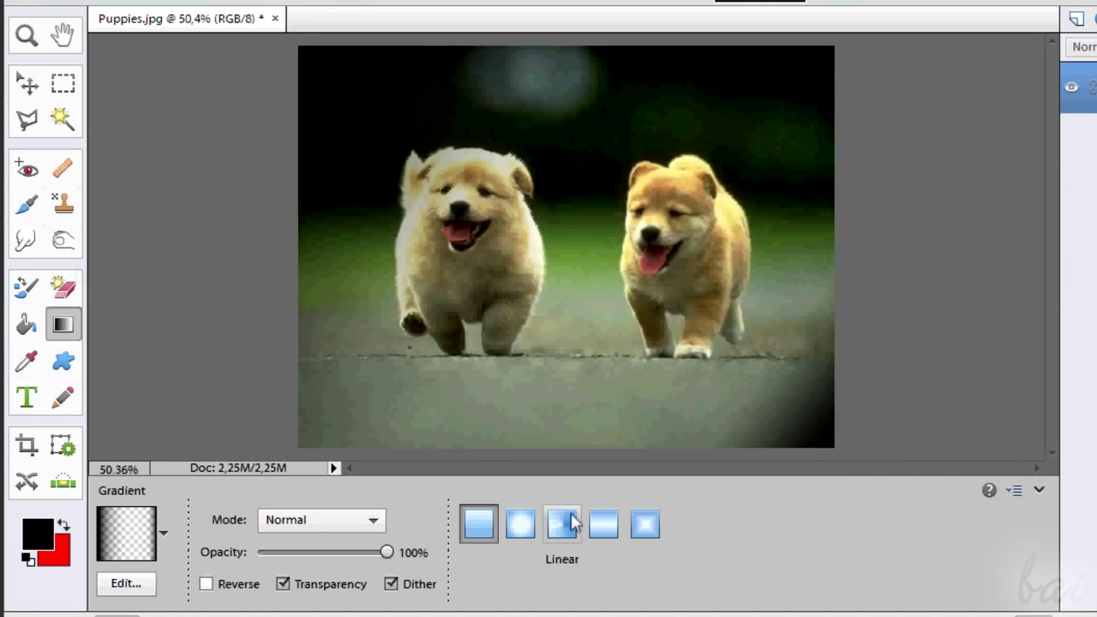
pyautogui.hotkey('ctrl', 'z')
pyautogui.click(64, 361)
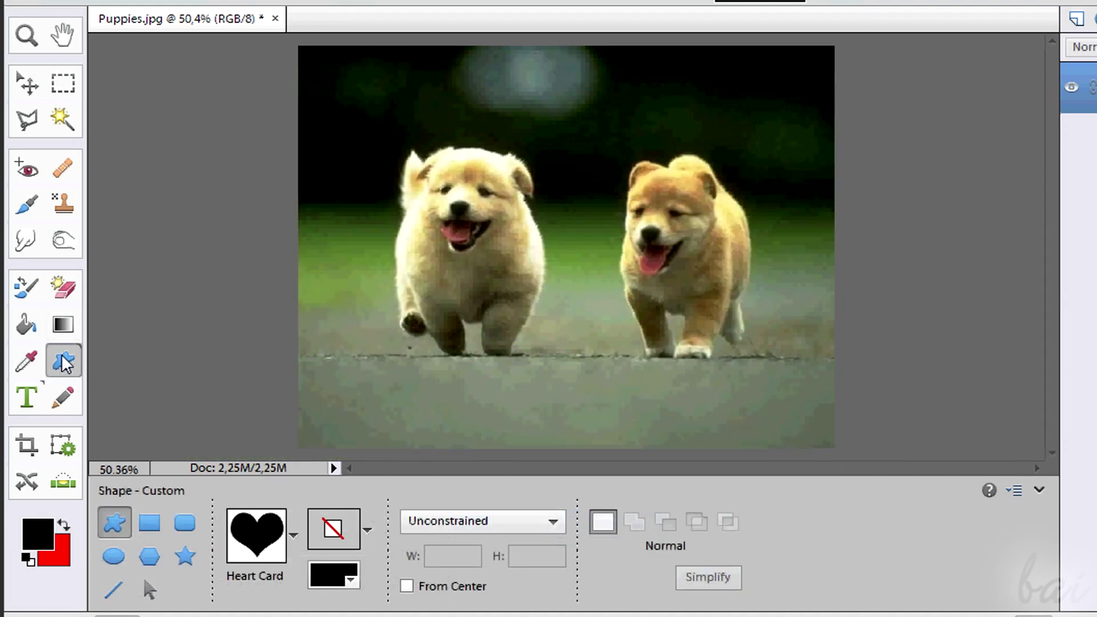
pyautogui.click(294, 547)
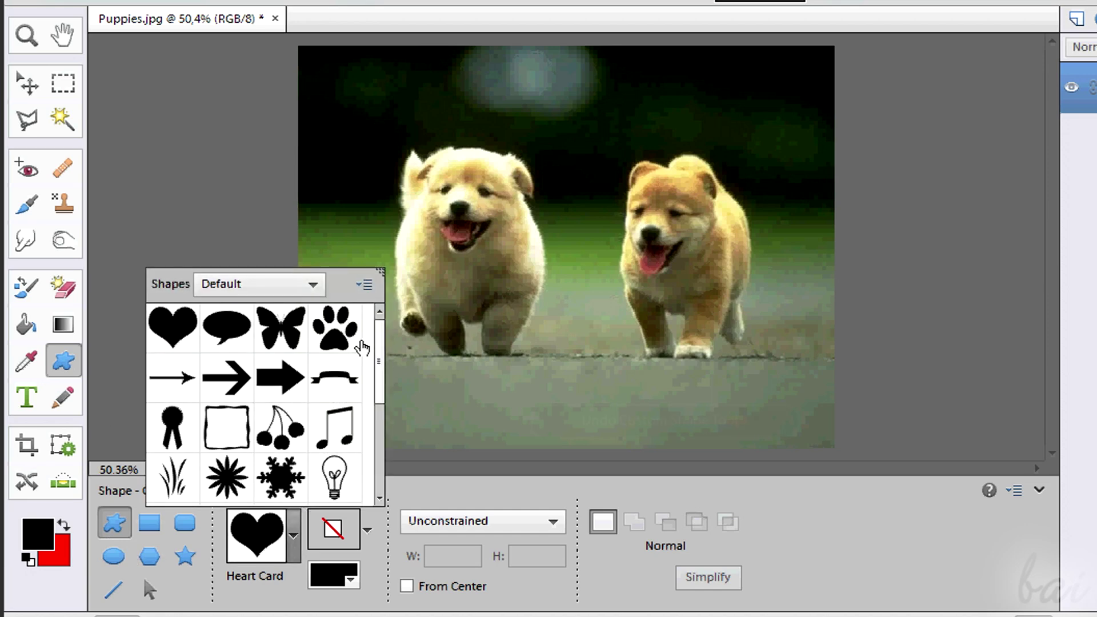
pyautogui.doubleClick(336, 329)
pyautogui.moveTo(390, 371); pyautogui.dragTo(340, 256)
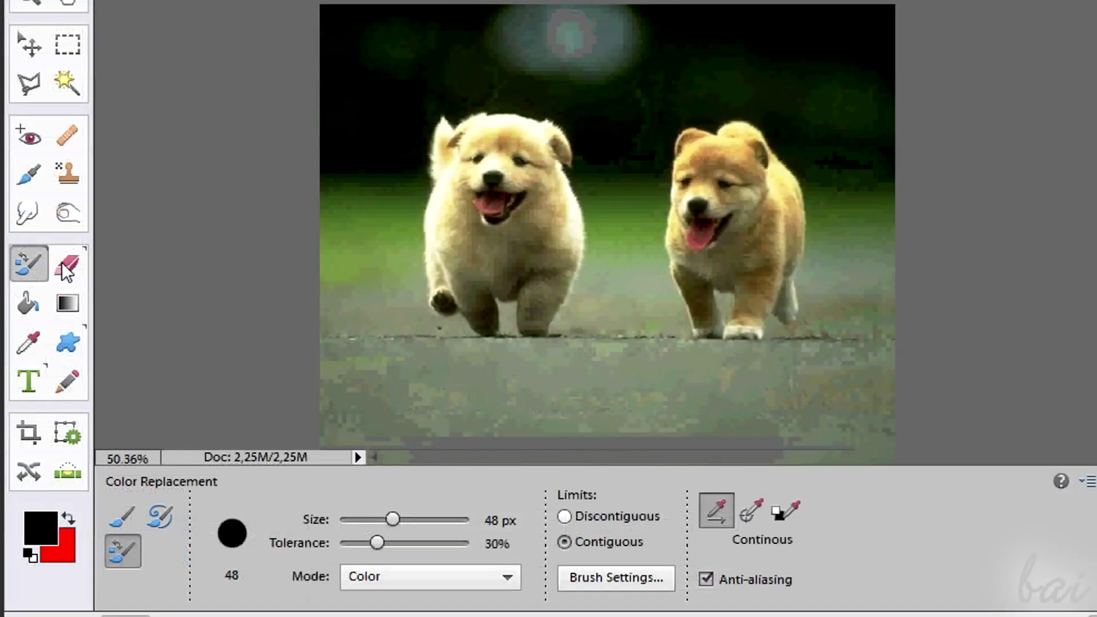
# Step: Erase a vertical strip at the photo's left edge with an enlarged Eraser
pyautogui.click(70, 263)
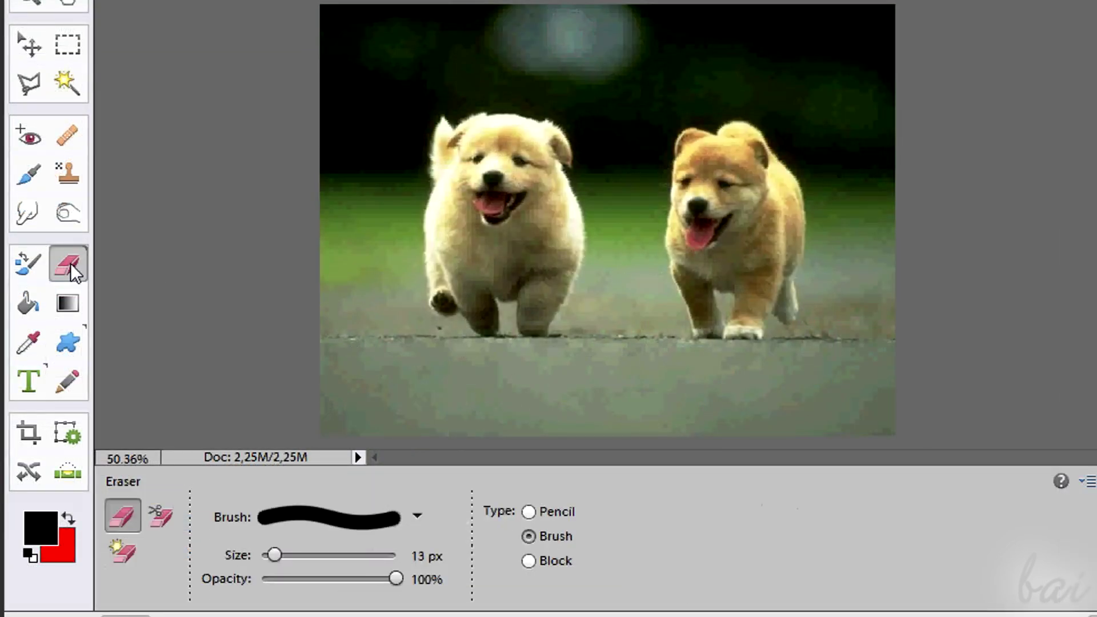
pyautogui.press(']')
pyautogui.press(']')
pyautogui.press(']')
pyautogui.moveTo(340, 74)
pyautogui.mouseDown()
pyautogui.moveTo(334, 148)
pyautogui.moveTo(359, 298)
pyautogui.moveTo(402, 343)
pyautogui.moveTo(469, 370)
pyautogui.moveTo(578, 372)
pyautogui.moveTo(640, 353)
pyautogui.mouseUp()
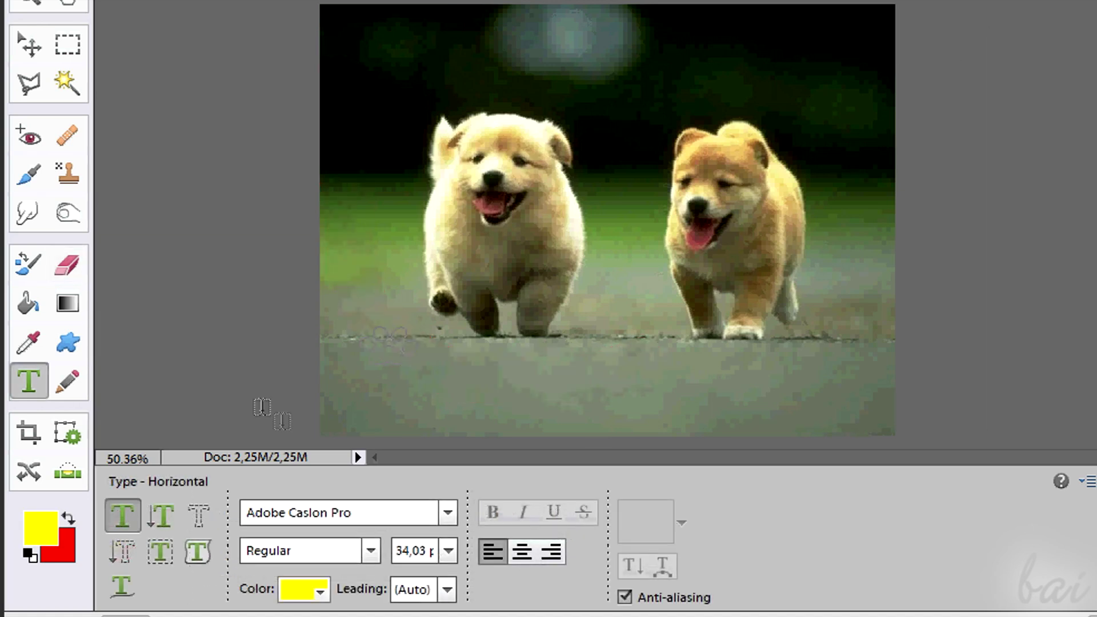
# Step: Size a 'My dogs!' text box below the puppies and place the paw print left of it
pyautogui.moveTo(427, 358)
pyautogui.mouseDown()
pyautogui.moveTo(632, 434)
pyautogui.moveTo(789, 431)
pyautogui.moveTo(806, 418)
pyautogui.mouseUp()
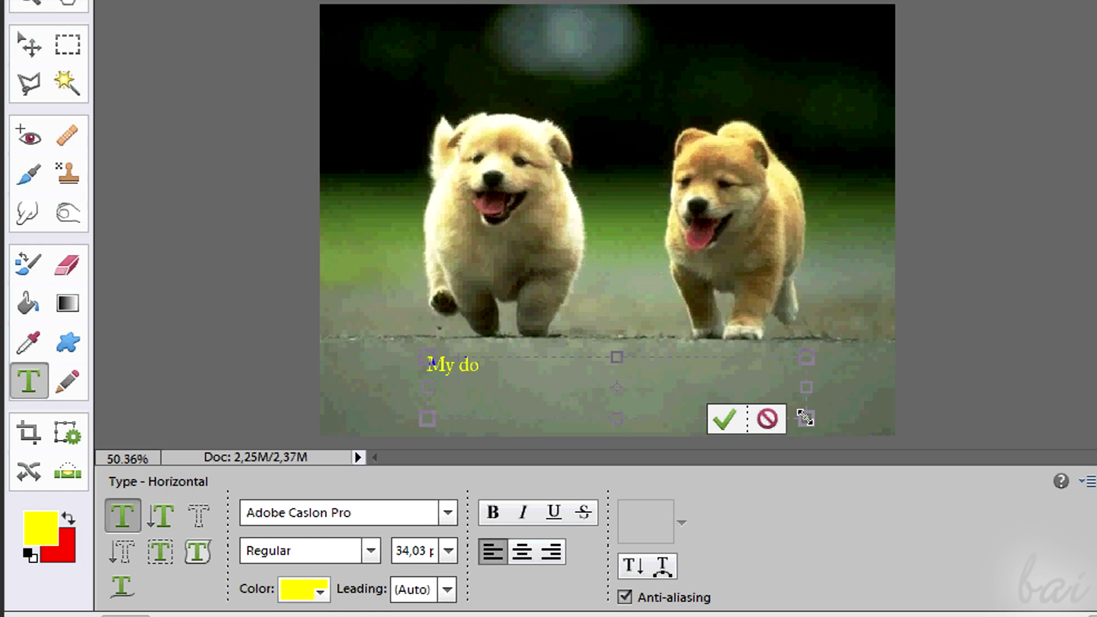
pyautogui.moveTo(806, 419)
pyautogui.mouseDown()
pyautogui.moveTo(527, 377)
pyautogui.moveTo(595, 407)
pyautogui.moveTo(754, 436)
pyautogui.moveTo(712, 422)
pyautogui.mouseUp()
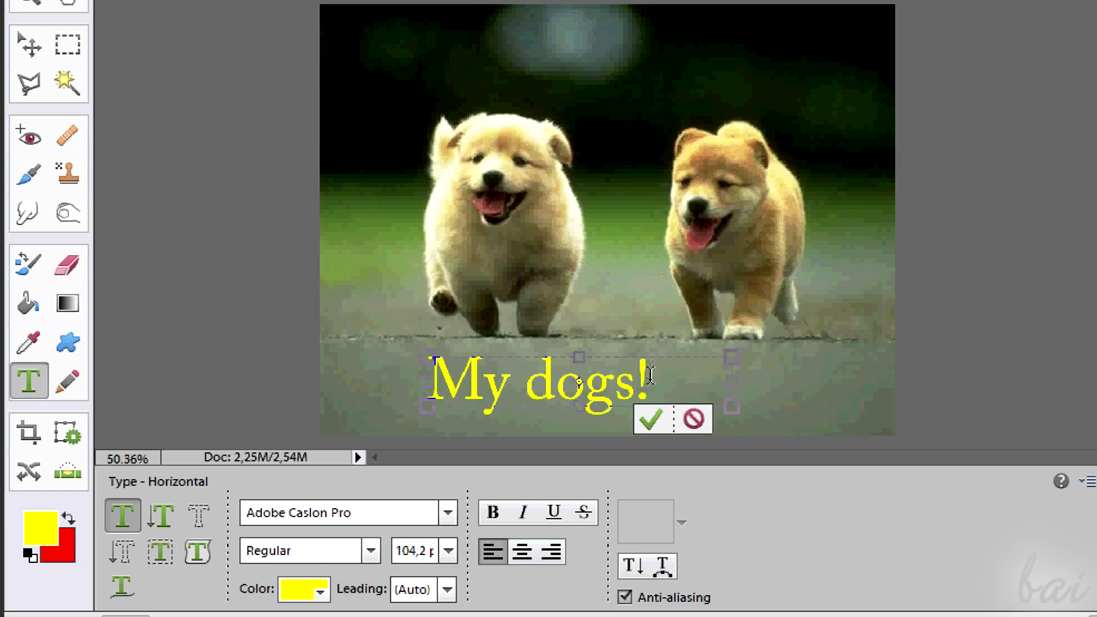
pyautogui.moveTo(664, 381); pyautogui.dragTo(474, 381)
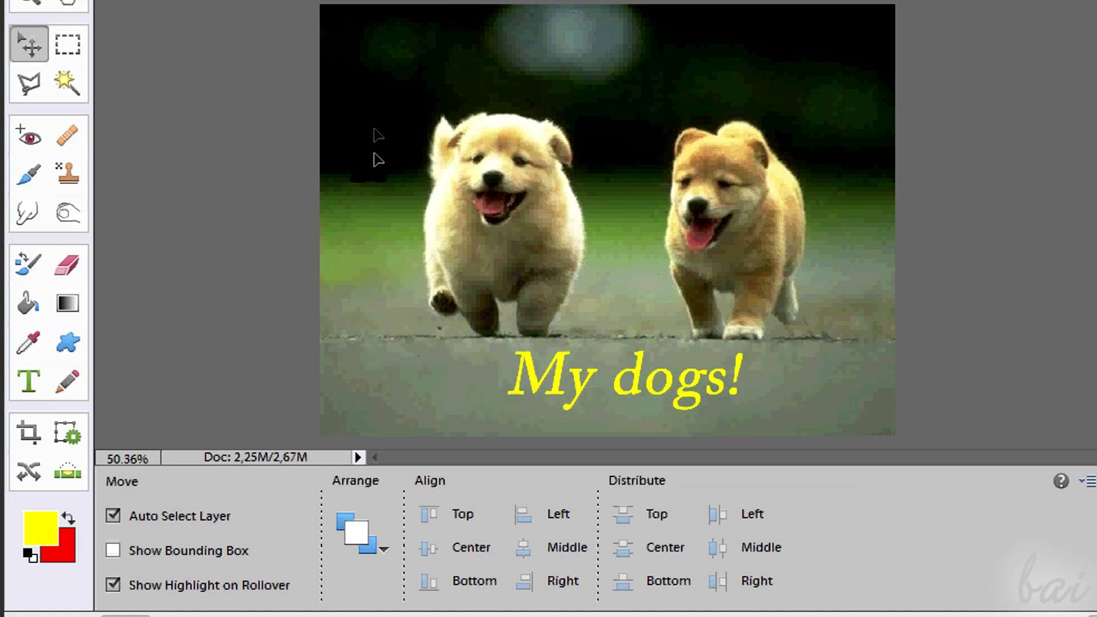
pyautogui.moveTo(394, 353); pyautogui.dragTo(482, 382)
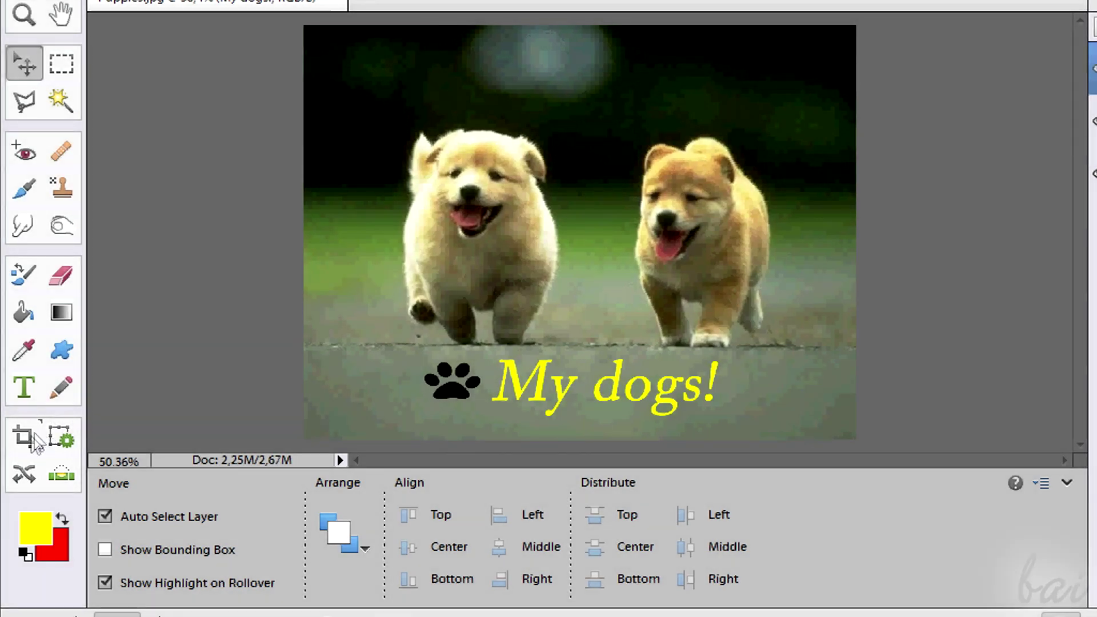
pyautogui.click(31, 436)
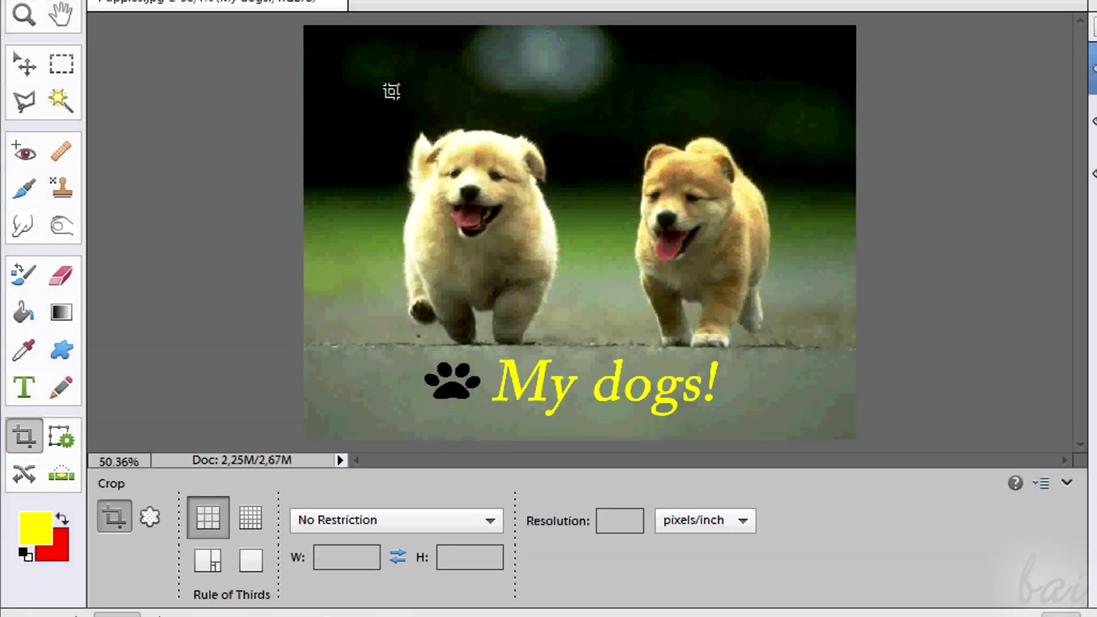
pyautogui.moveTo(575, 270); pyautogui.dragTo(800, 423)
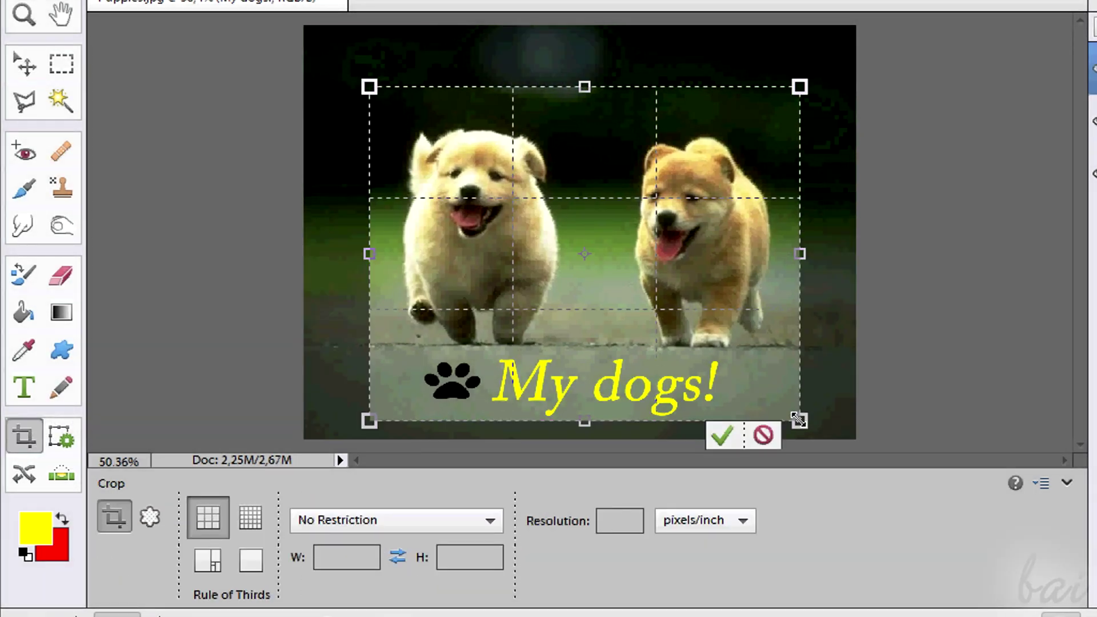
pyautogui.click(722, 434)
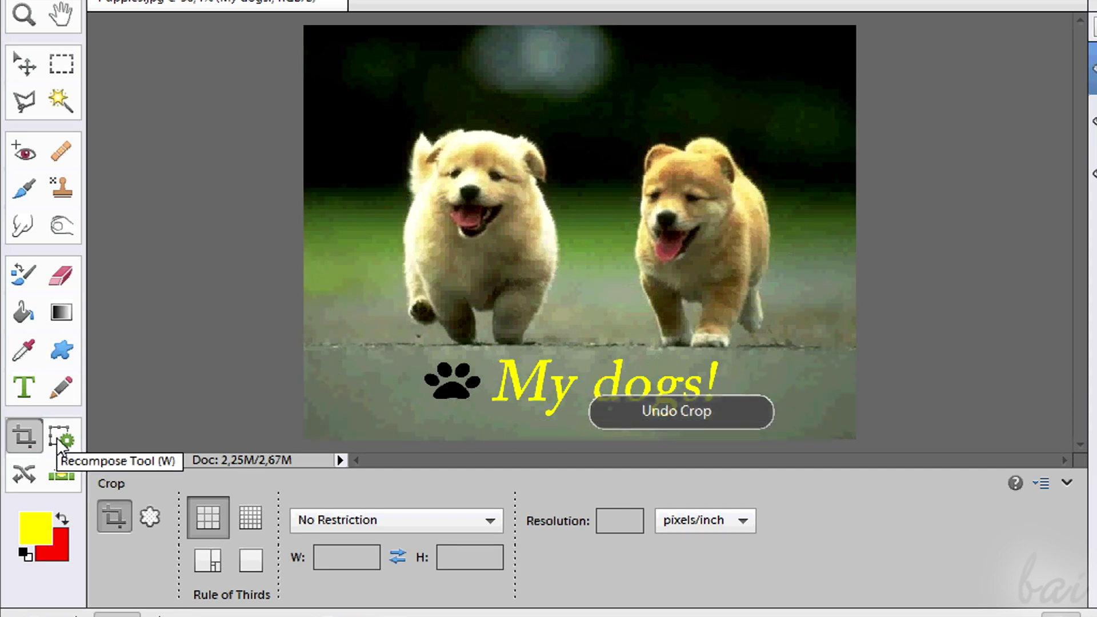
pyautogui.click(57, 438)
pyautogui.click(583, 513)
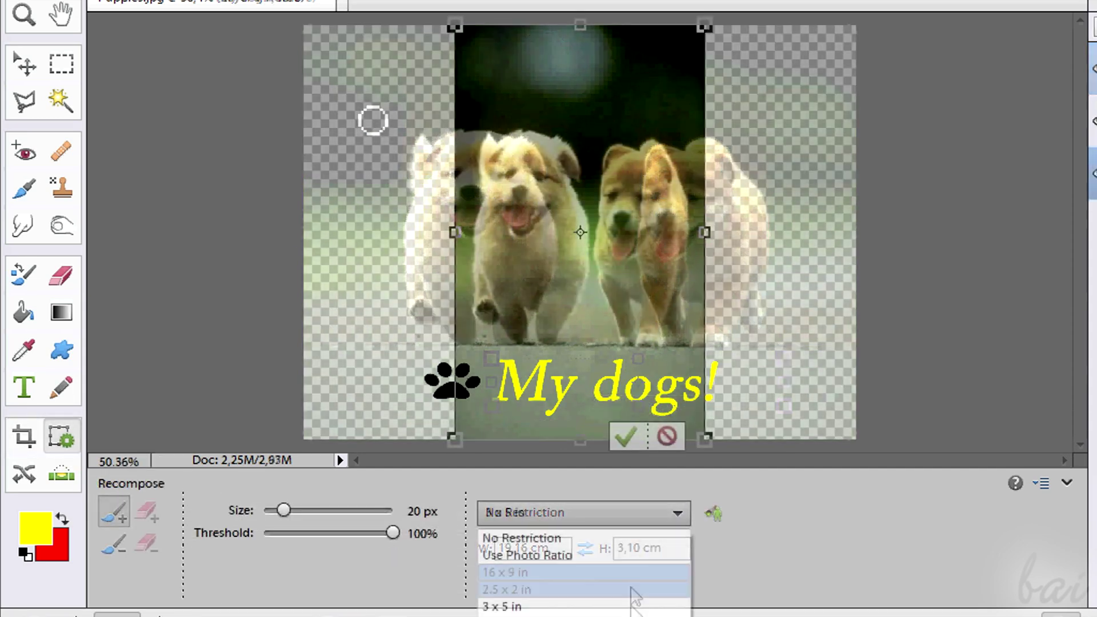
pyautogui.click(572, 605)
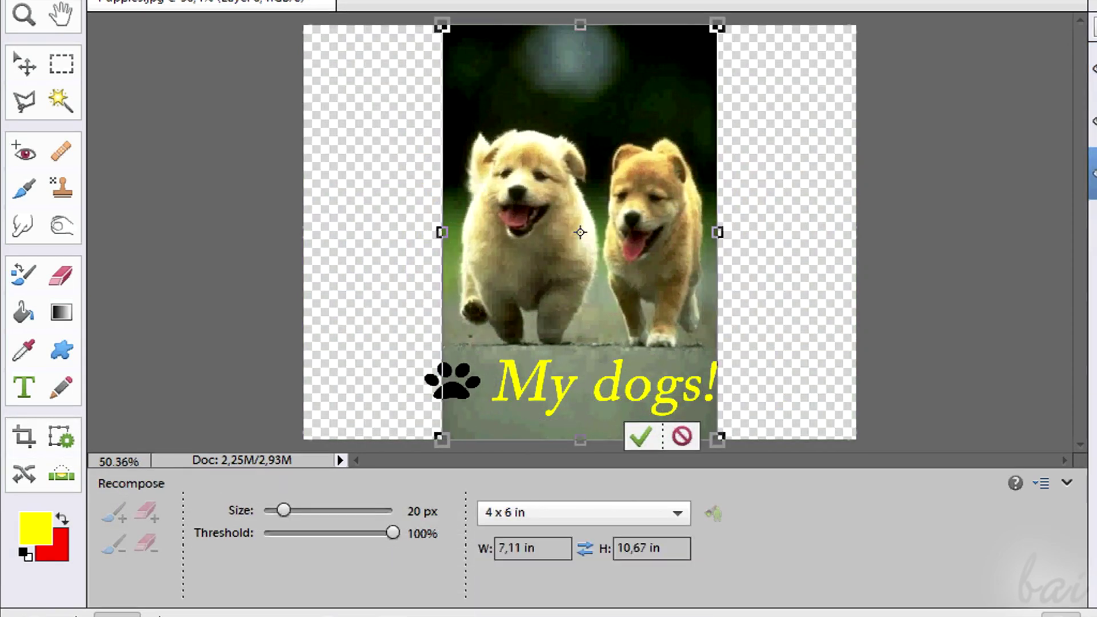
pyautogui.click(678, 512)
pyautogui.click(644, 536)
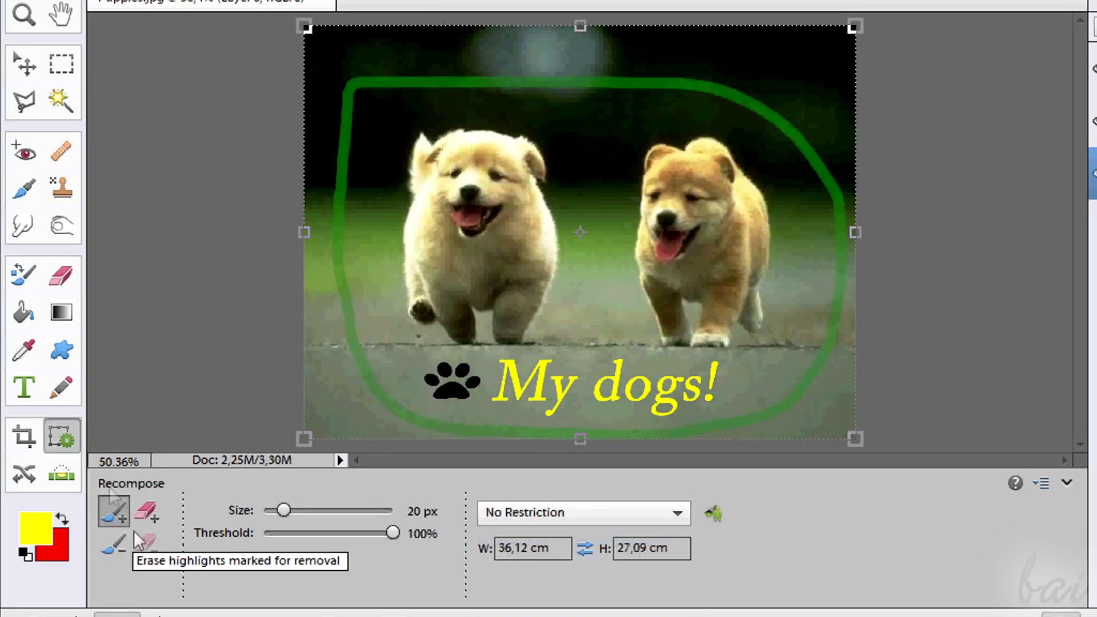
pyautogui.click(24, 474)
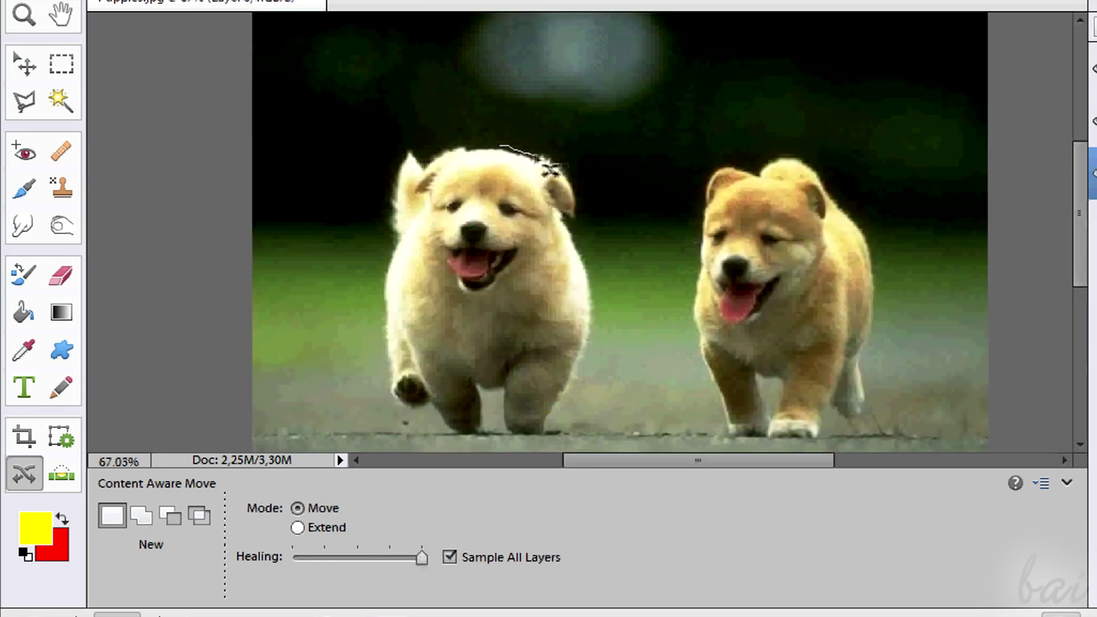
pyautogui.moveTo(501, 147)
pyautogui.mouseDown()
pyautogui.moveTo(589, 269)
pyautogui.moveTo(557, 437)
pyautogui.moveTo(436, 422)
pyautogui.moveTo(397, 326)
pyautogui.moveTo(402, 208)
pyautogui.moveTo(443, 166)
pyautogui.mouseUp()
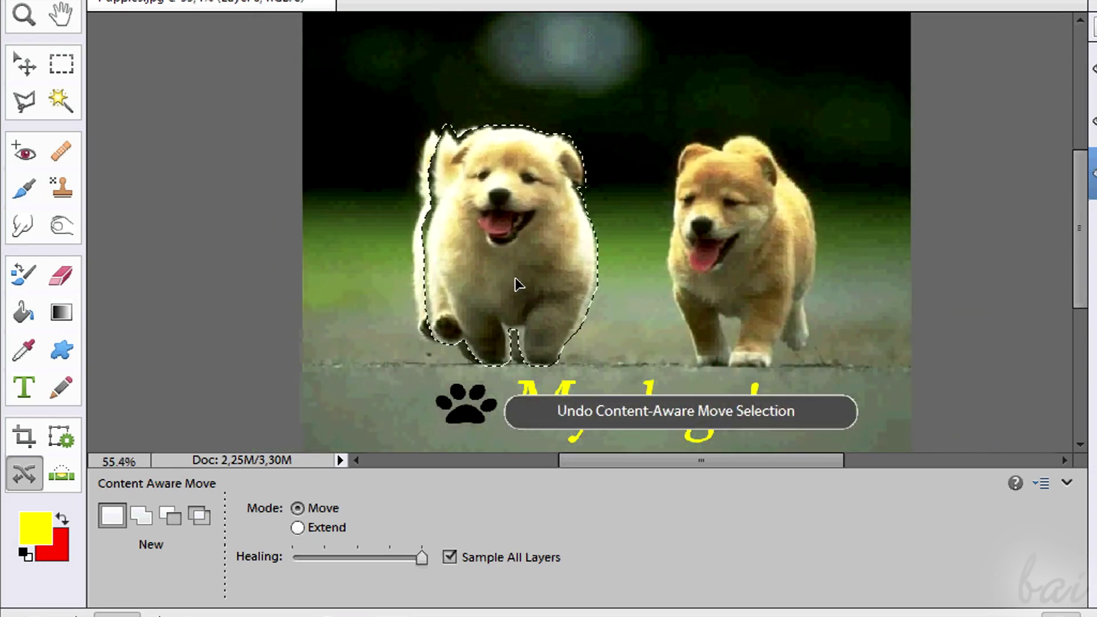
pyautogui.moveTo(517, 285); pyautogui.dragTo(568, 284)
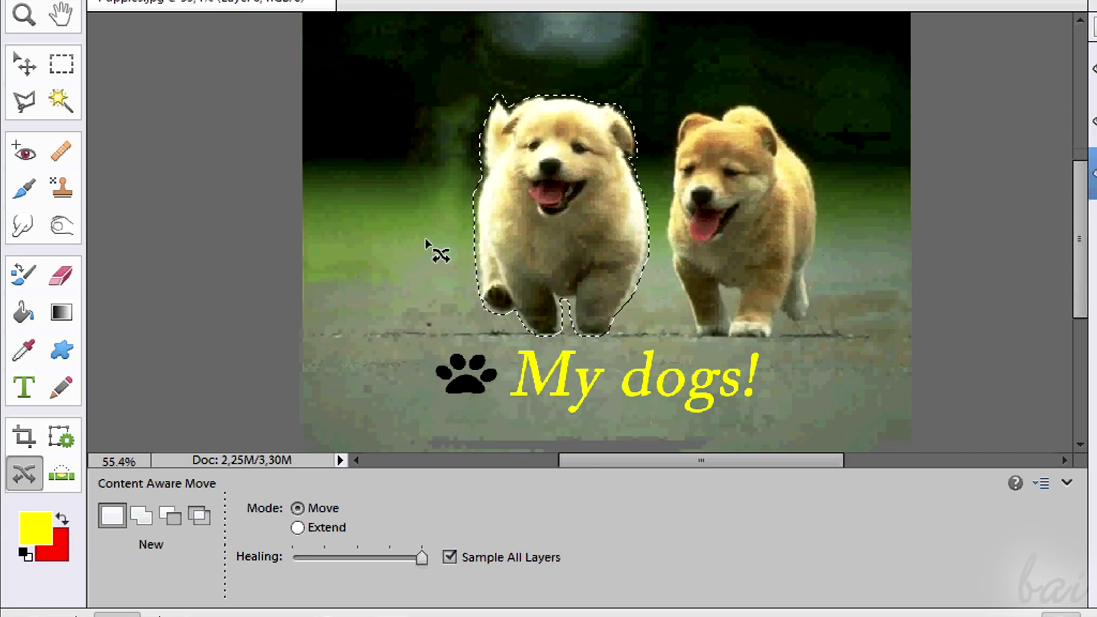
pyautogui.keyDown('alt'); pyautogui.scroll(-3, 411, 243); pyautogui.keyUp('alt')
pyautogui.keyDown('alt'); pyautogui.scroll(-2, 277, 241); pyautogui.keyUp('alt')
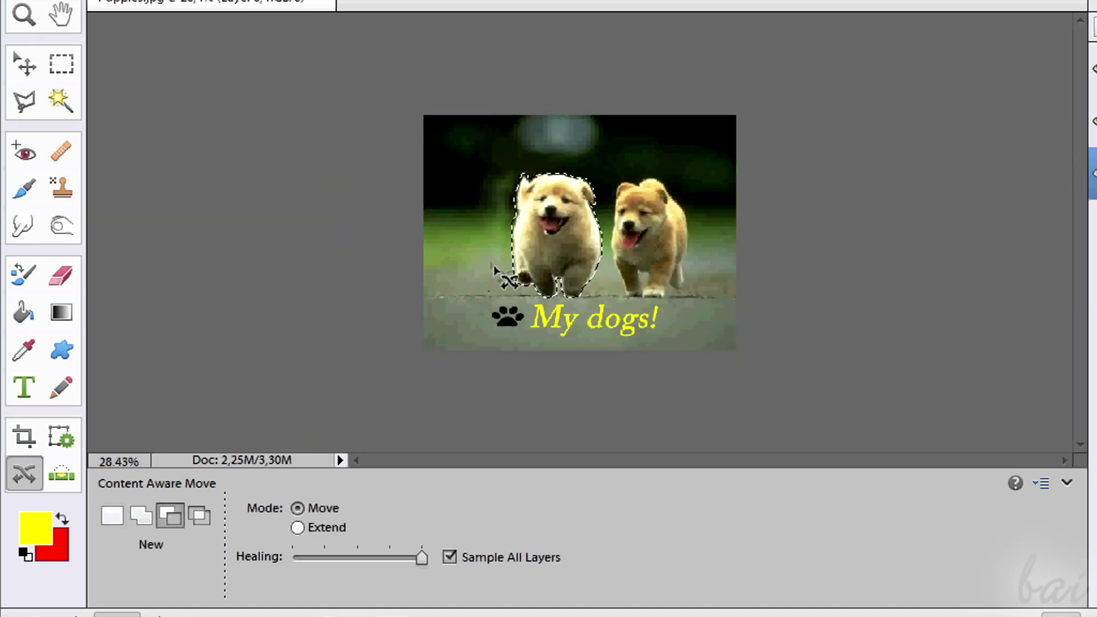
pyautogui.keyDown('alt'); pyautogui.scroll(4, 497, 268); pyautogui.keyUp('alt')
pyautogui.hotkey('ctrl', 'z')
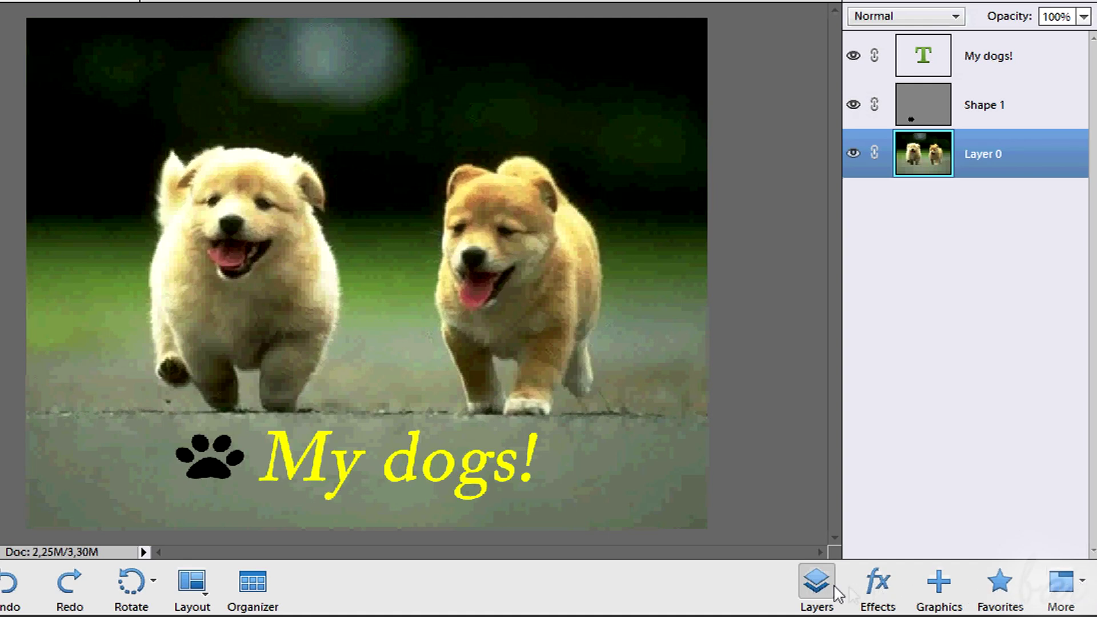
pyautogui.click(885, 592)
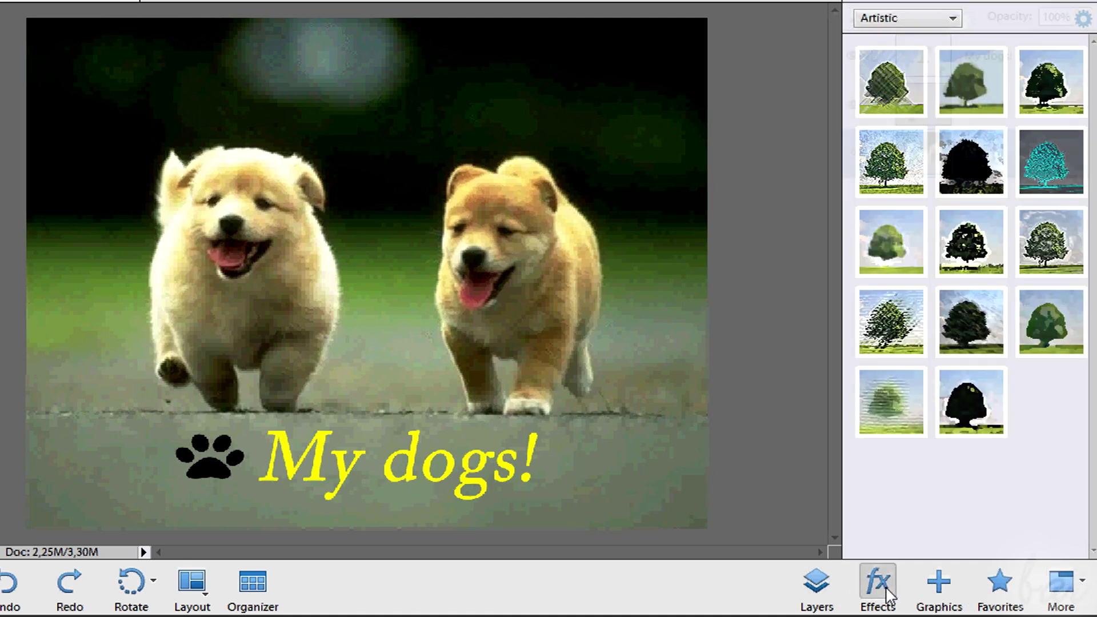
pyautogui.click(817, 585)
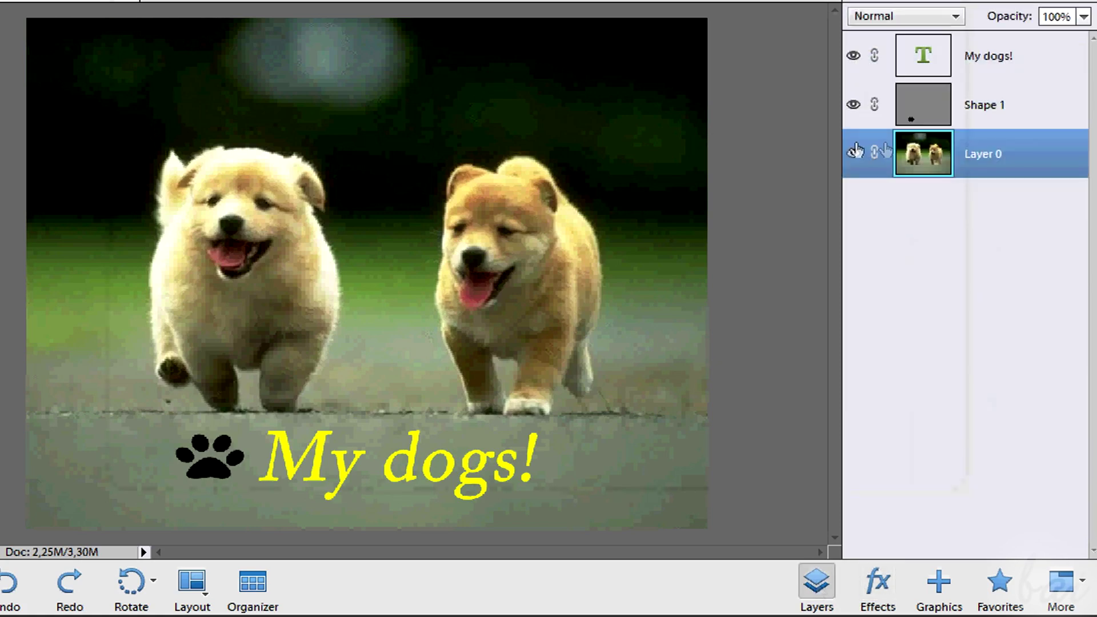
pyautogui.click(854, 153)
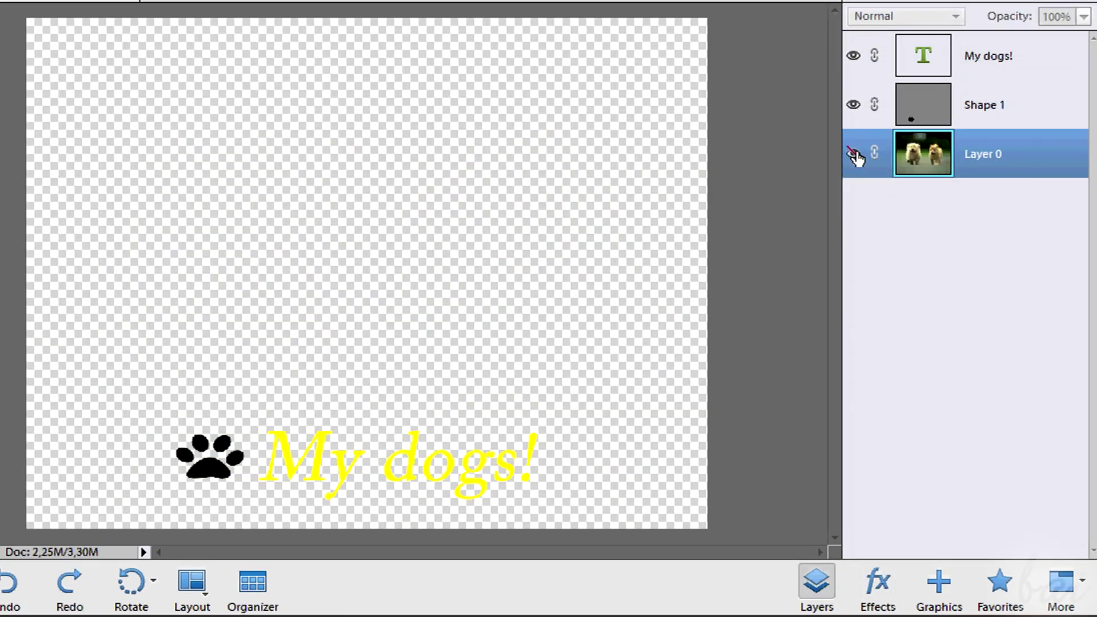
pyautogui.click(854, 154)
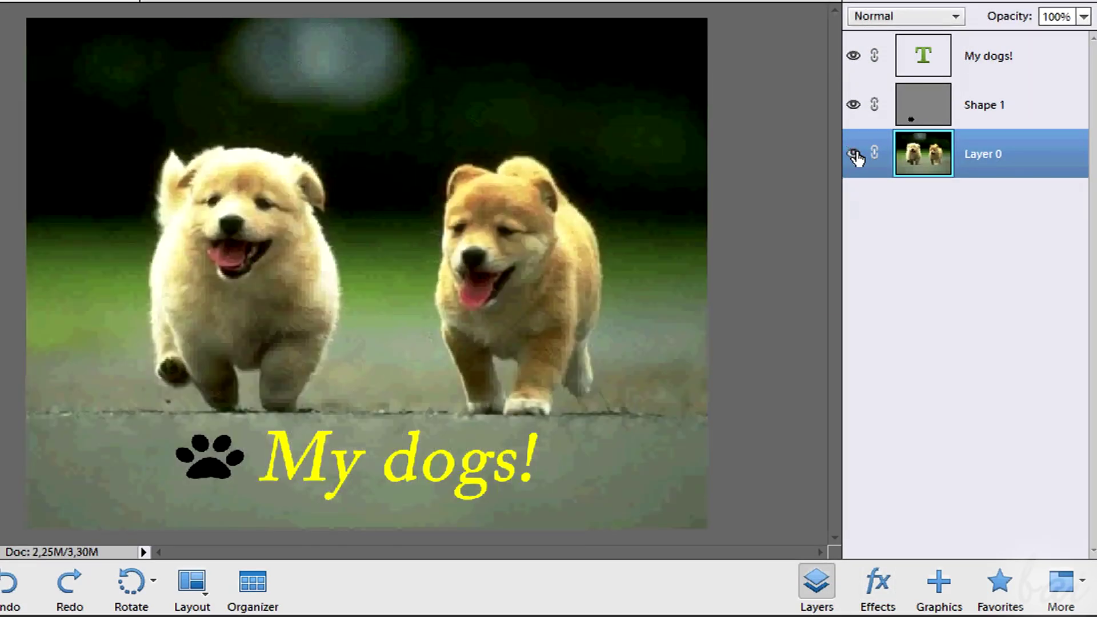
pyautogui.click(854, 105)
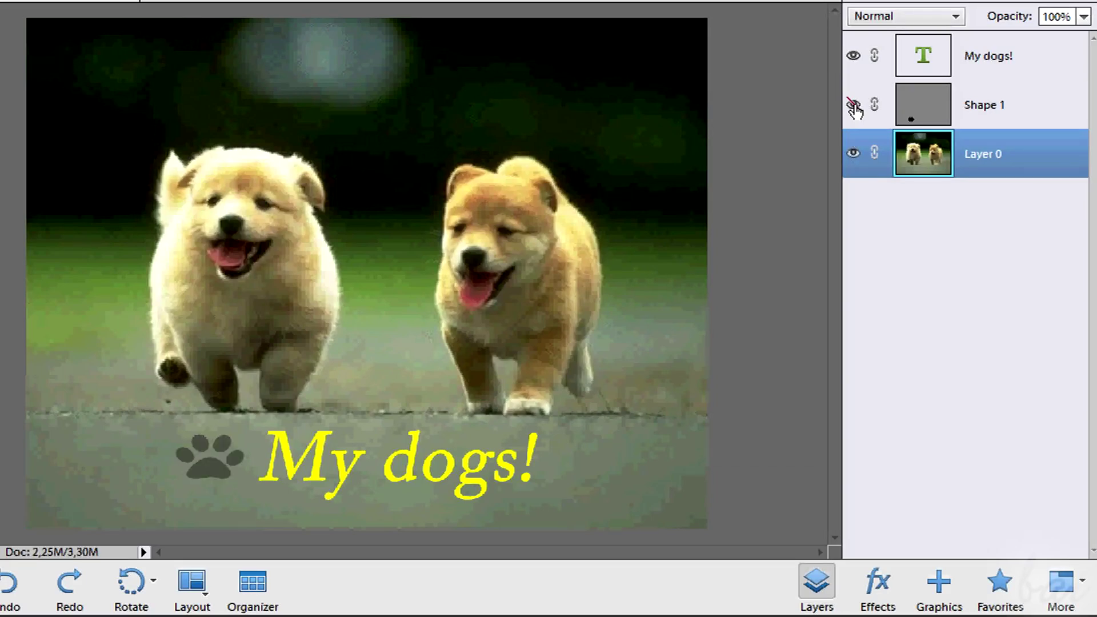
pyautogui.click(854, 105)
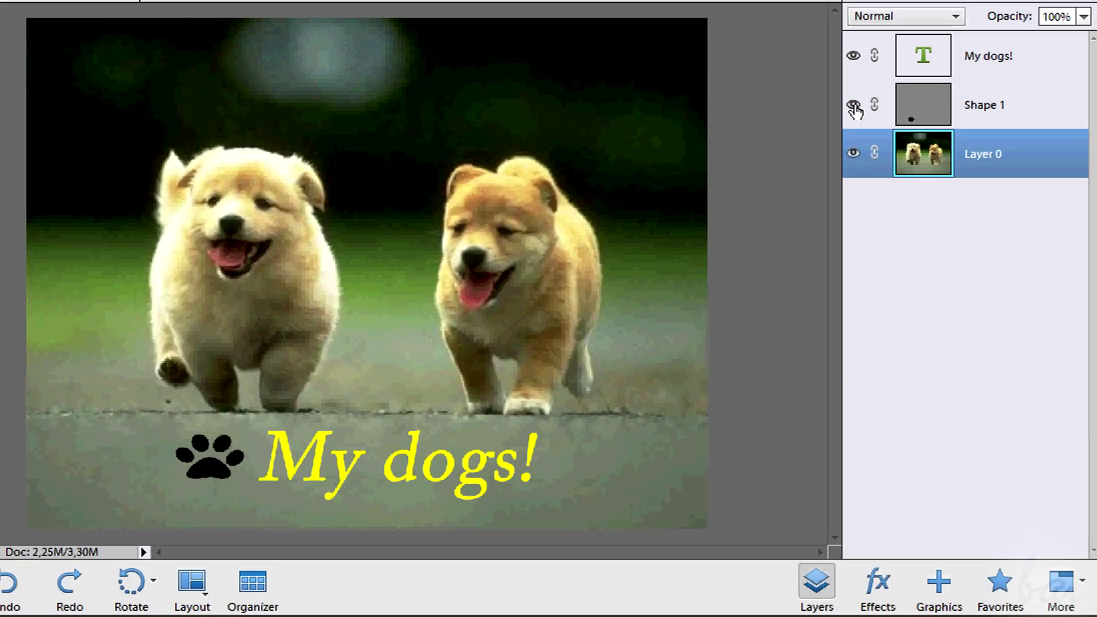
pyautogui.click(853, 57)
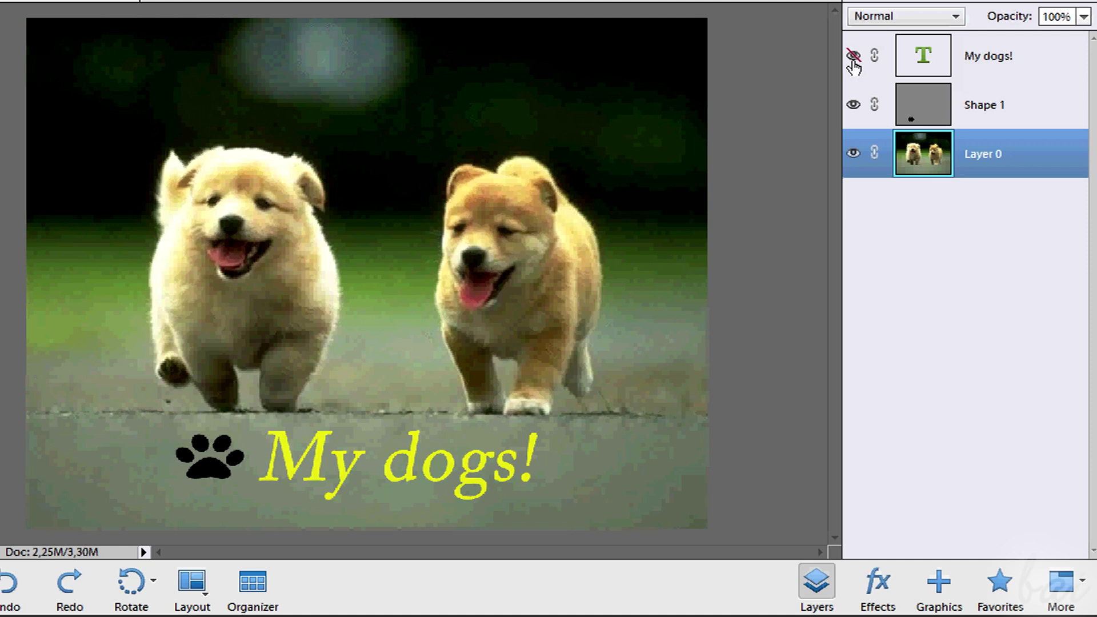
pyautogui.click(853, 56)
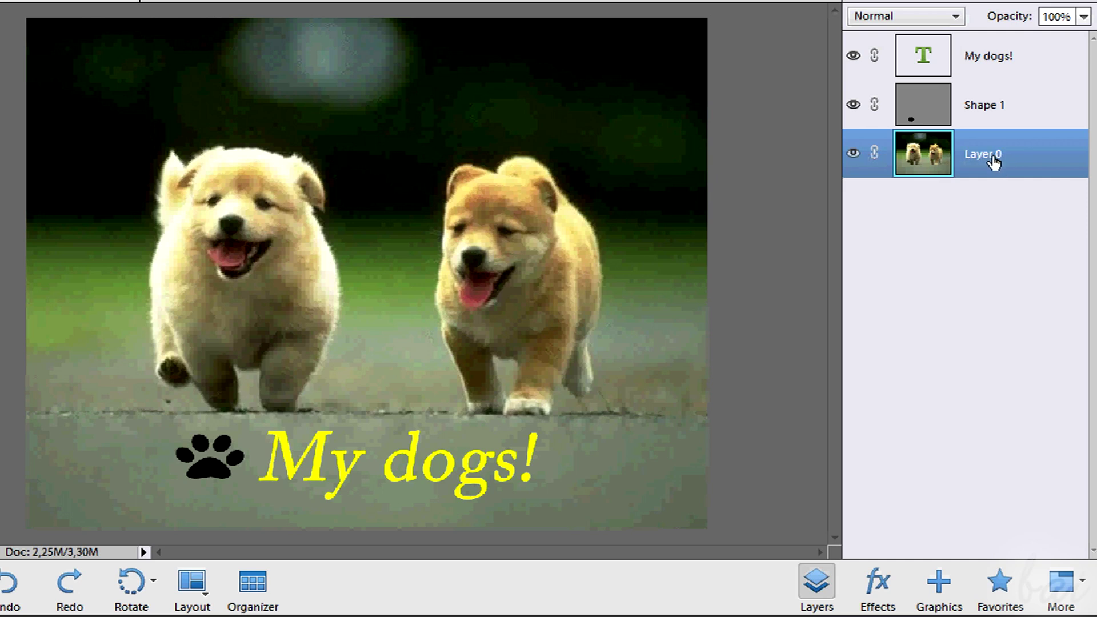
pyautogui.doubleClick(993, 156)
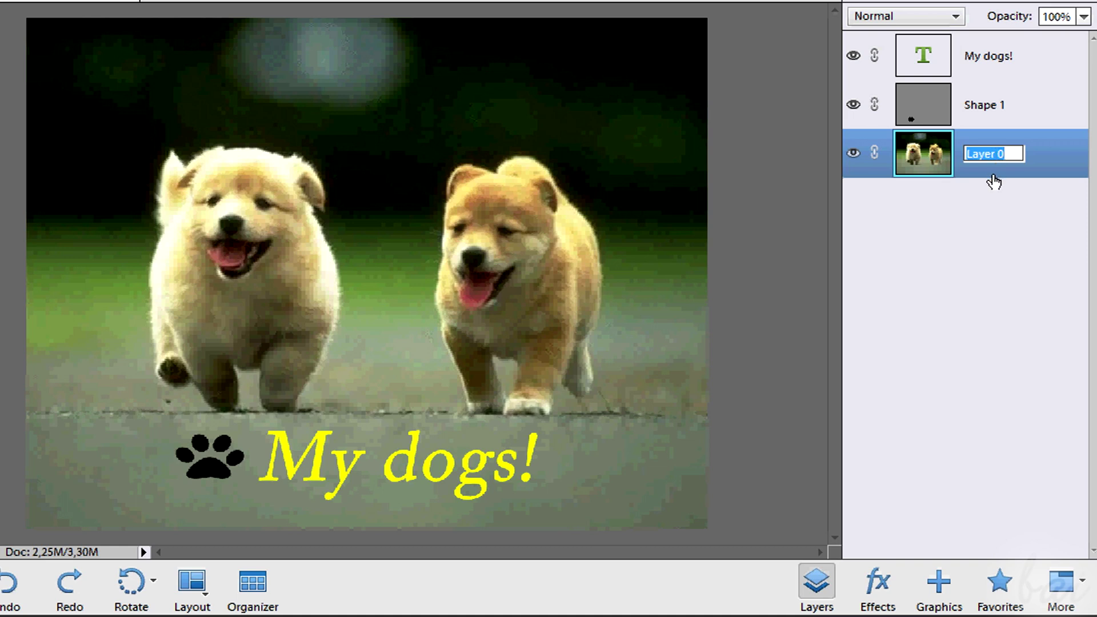
pyautogui.press('Return')
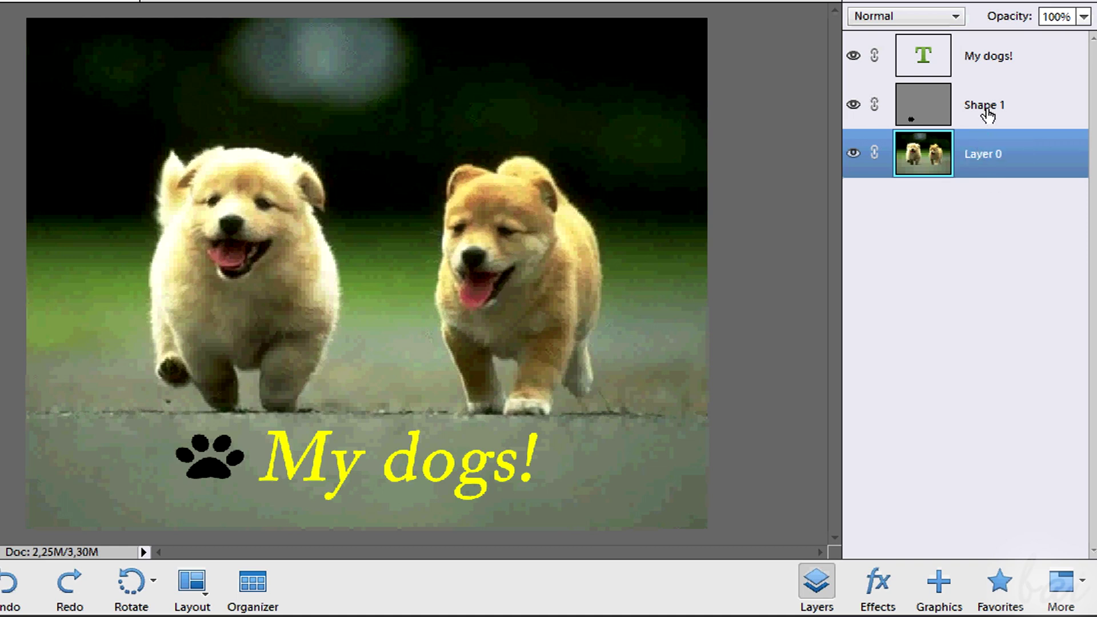
pyautogui.click(988, 115)
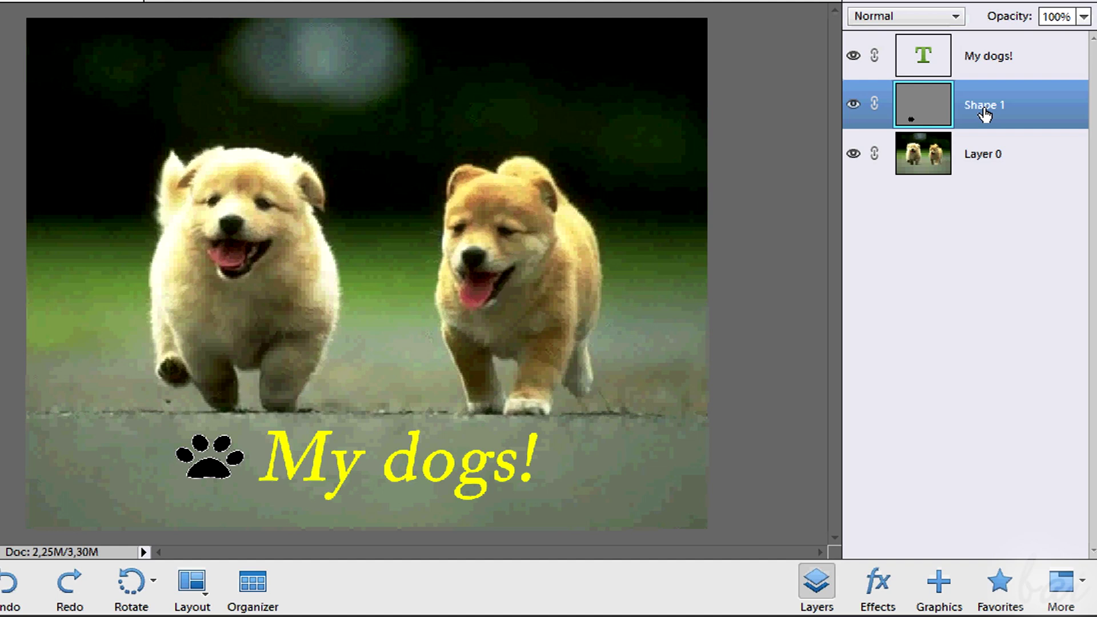
pyautogui.click(993, 69)
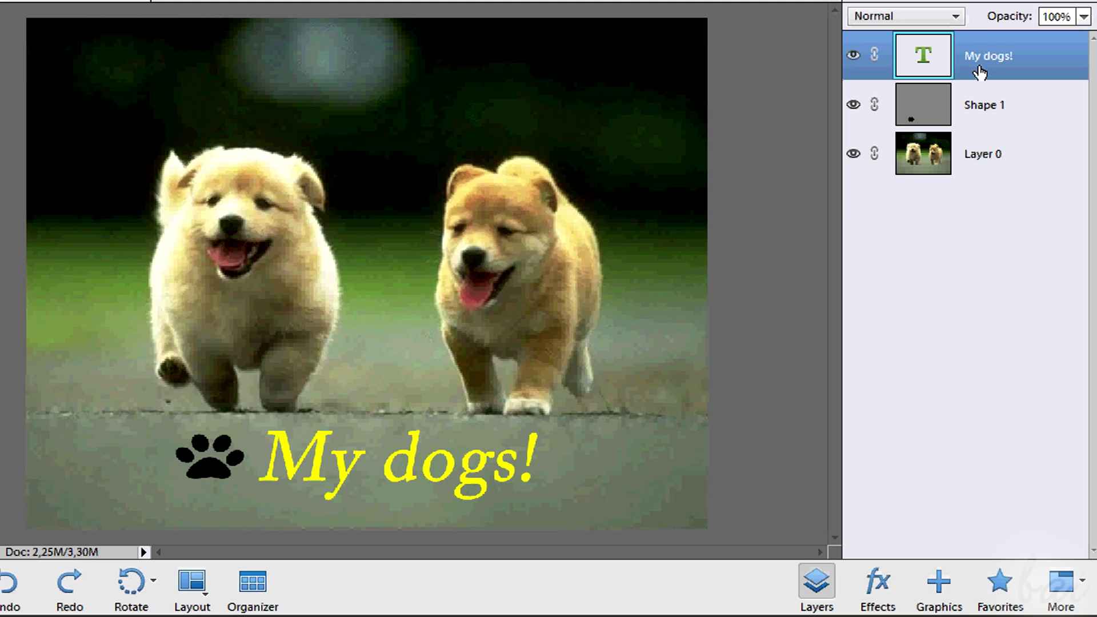
pyautogui.click(884, 112)
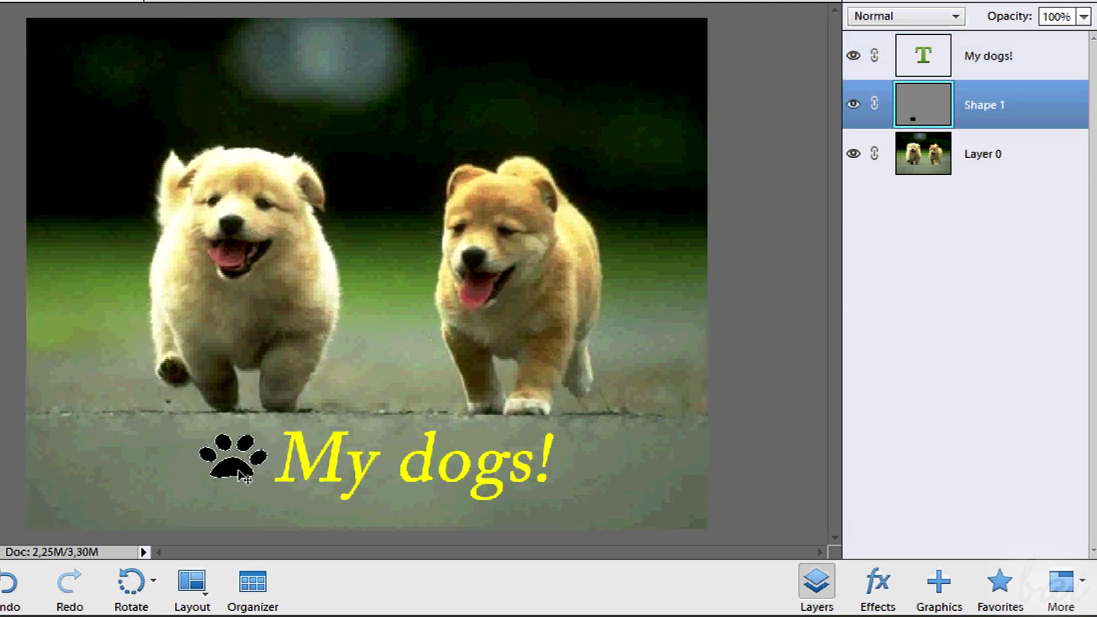
pyautogui.moveTo(244, 477); pyautogui.dragTo(347, 479)
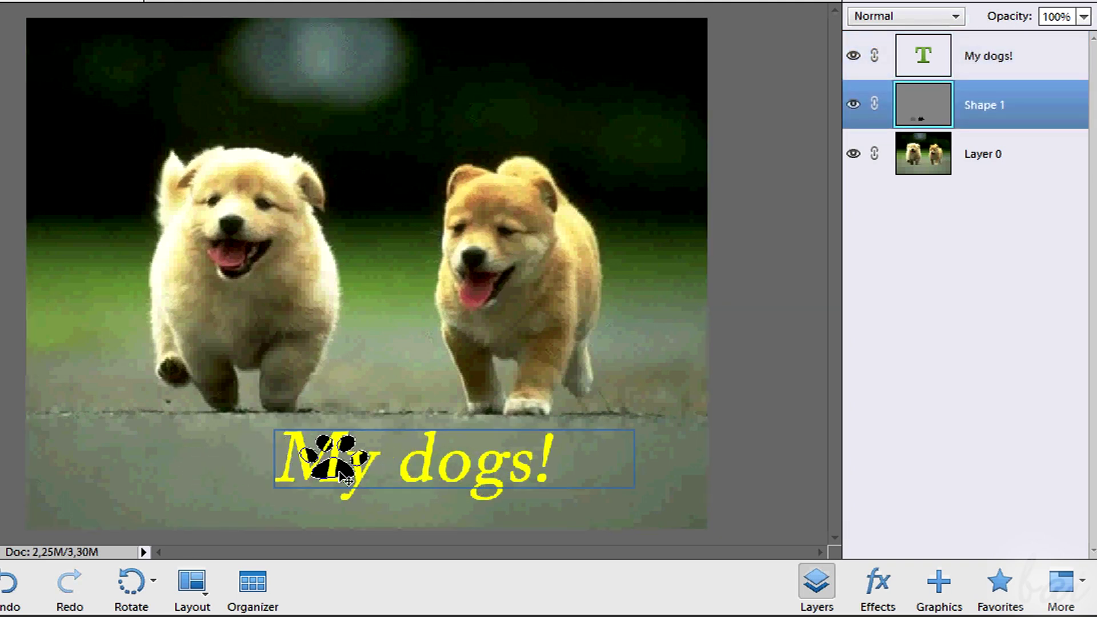
pyautogui.moveTo(972, 132)
pyautogui.mouseDown()
pyautogui.moveTo(996, 56)
pyautogui.moveTo(991, 135)
pyautogui.moveTo(995, 62)
pyautogui.mouseUp()
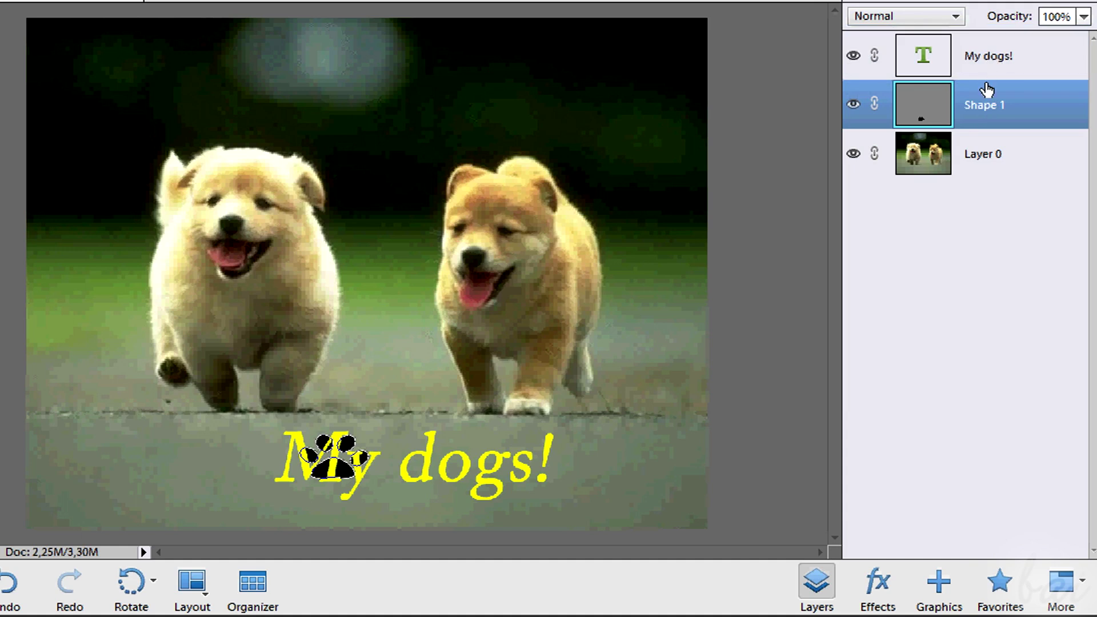
pyautogui.moveTo(987, 90)
pyautogui.mouseDown()
pyautogui.moveTo(989, 48)
pyautogui.moveTo(990, 135)
pyautogui.moveTo(997, 56)
pyautogui.mouseUp()
pyautogui.moveTo(327, 473); pyautogui.dragTo(239, 475)
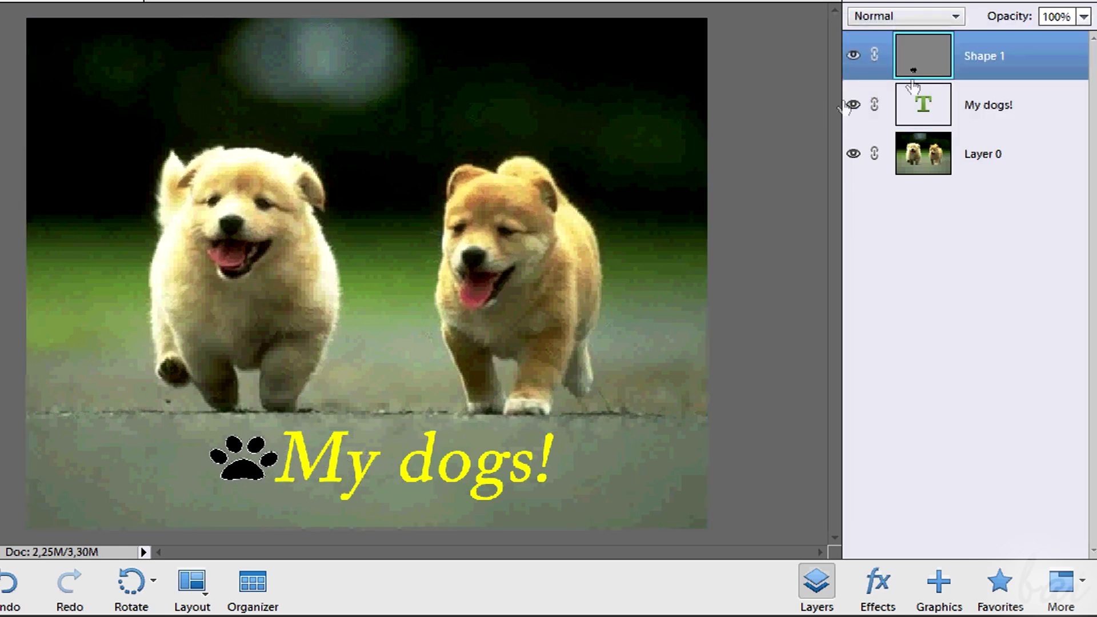
pyautogui.moveTo(913, 86); pyautogui.dragTo(984, 117)
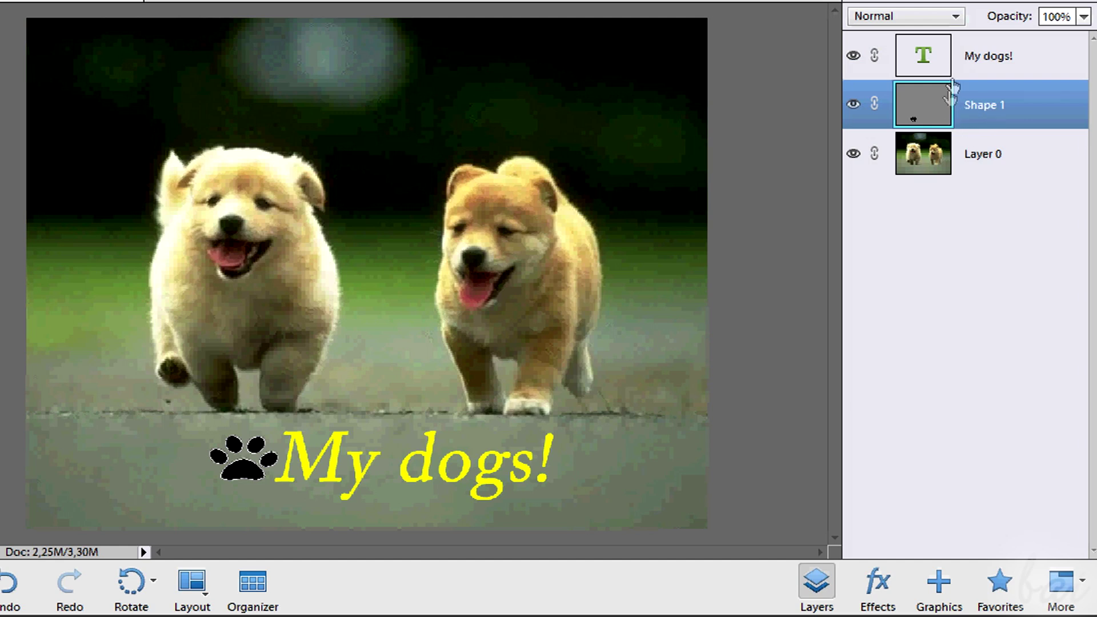
pyautogui.click(983, 55)
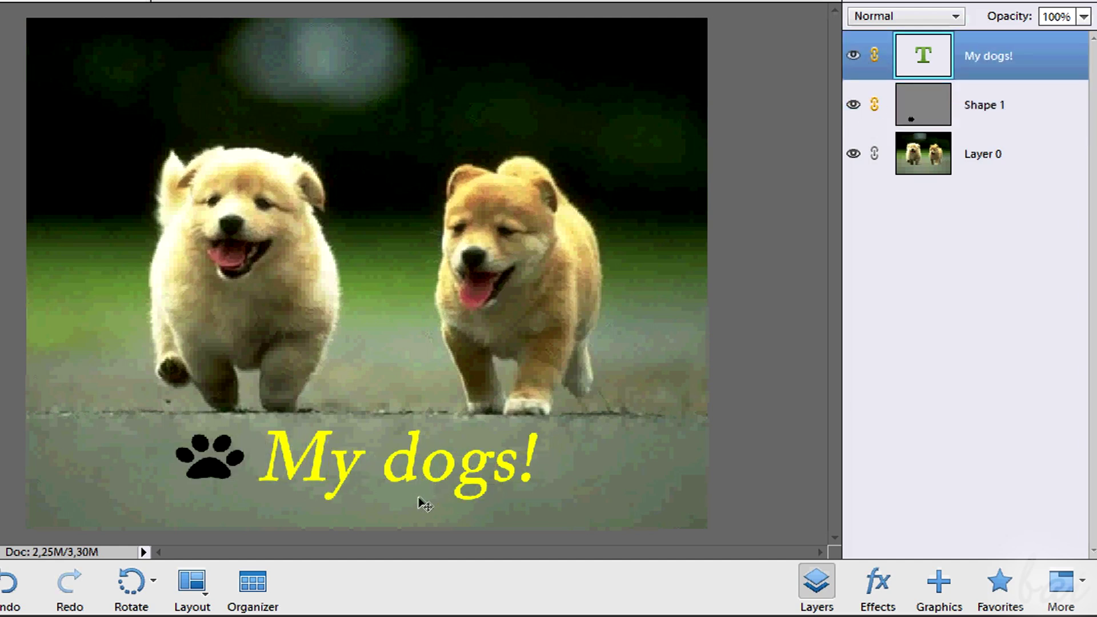
pyautogui.moveTo(411, 482)
pyautogui.mouseDown()
pyautogui.moveTo(331, 306)
pyautogui.moveTo(520, 311)
pyautogui.moveTo(468, 177)
pyautogui.moveTo(514, 189)
pyautogui.moveTo(288, 295)
pyautogui.moveTo(430, 485)
pyautogui.mouseUp()
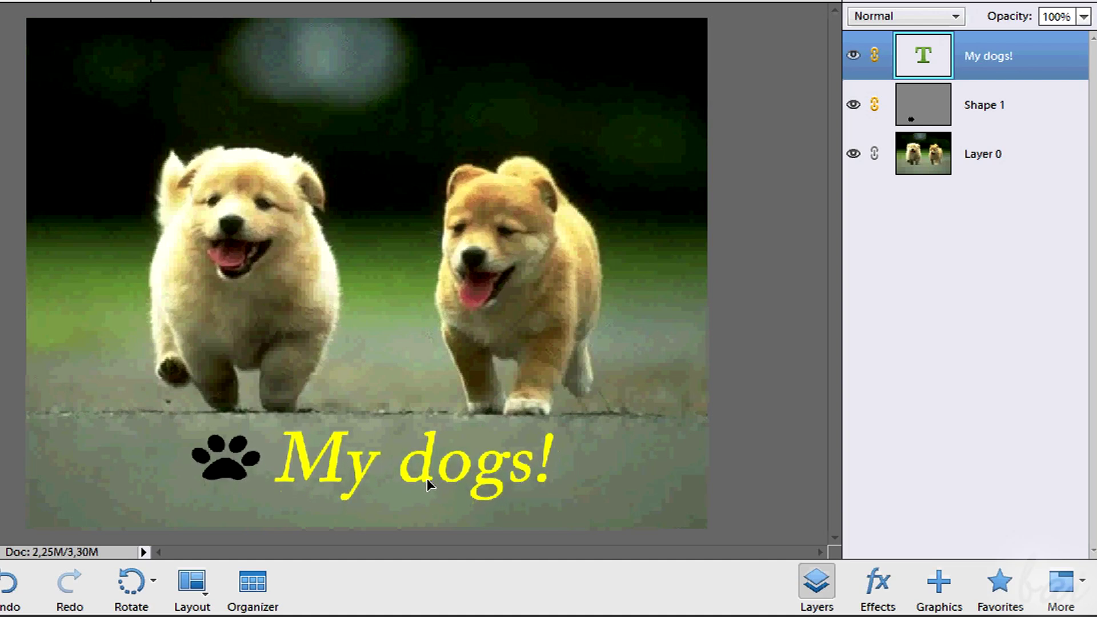
pyautogui.click(875, 108)
pyautogui.moveTo(257, 463)
pyautogui.mouseDown()
pyautogui.moveTo(220, 466)
pyautogui.moveTo(253, 462)
pyautogui.mouseUp()
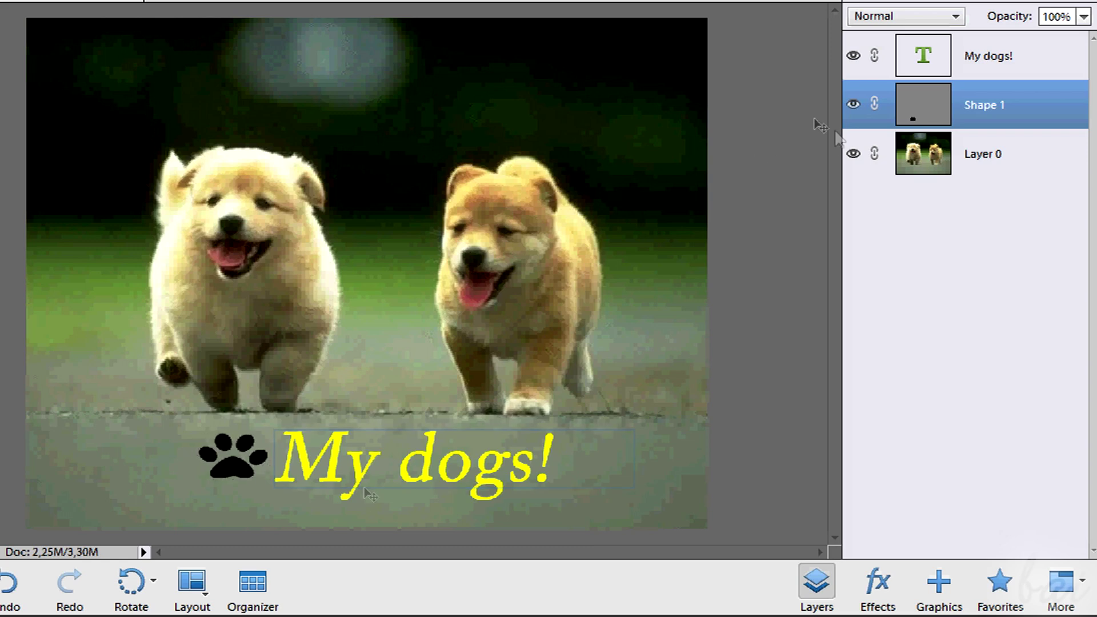
pyautogui.click(852, 160)
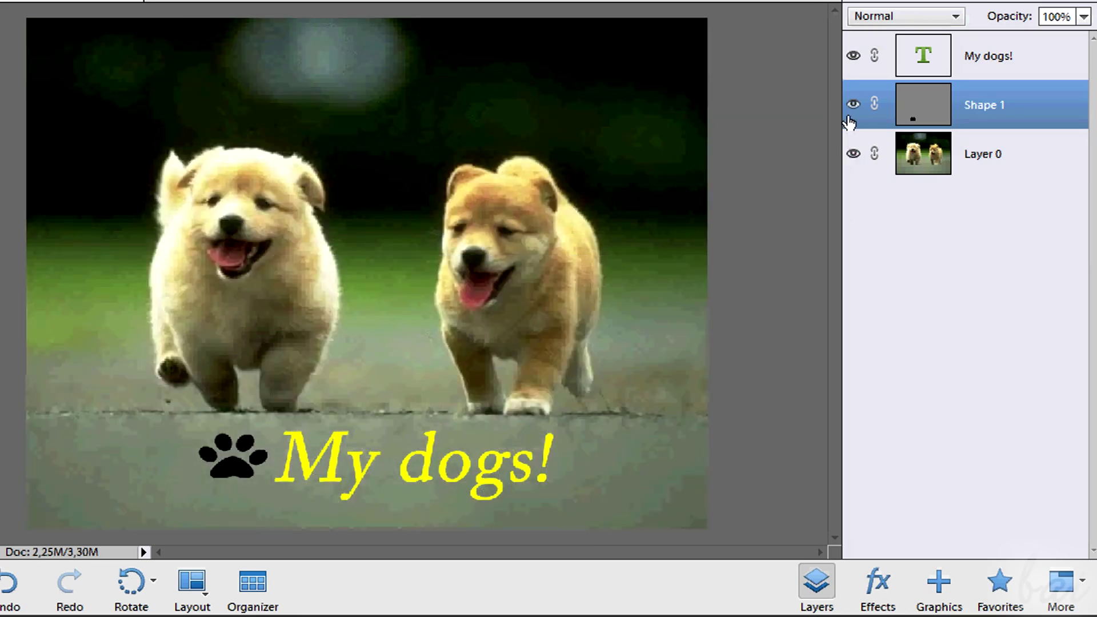
pyautogui.click(853, 106)
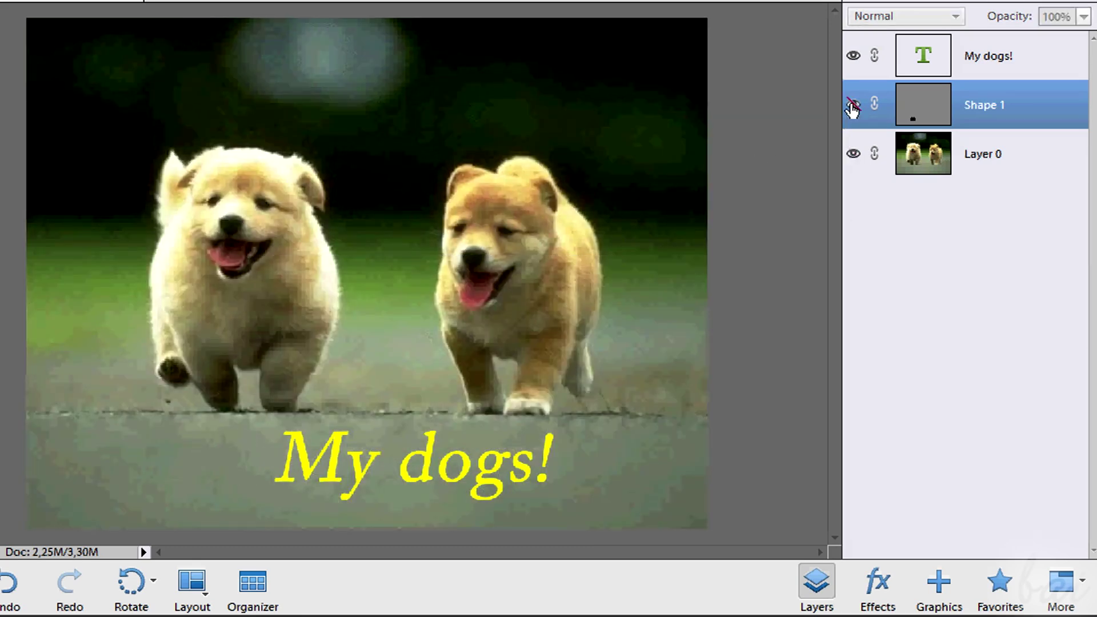
pyautogui.click(854, 56)
# Step: Show and lower the opacity of the My dogs! caption, and lock the paw layer's pixels
pyautogui.click(854, 56)
pyautogui.click(983, 56)
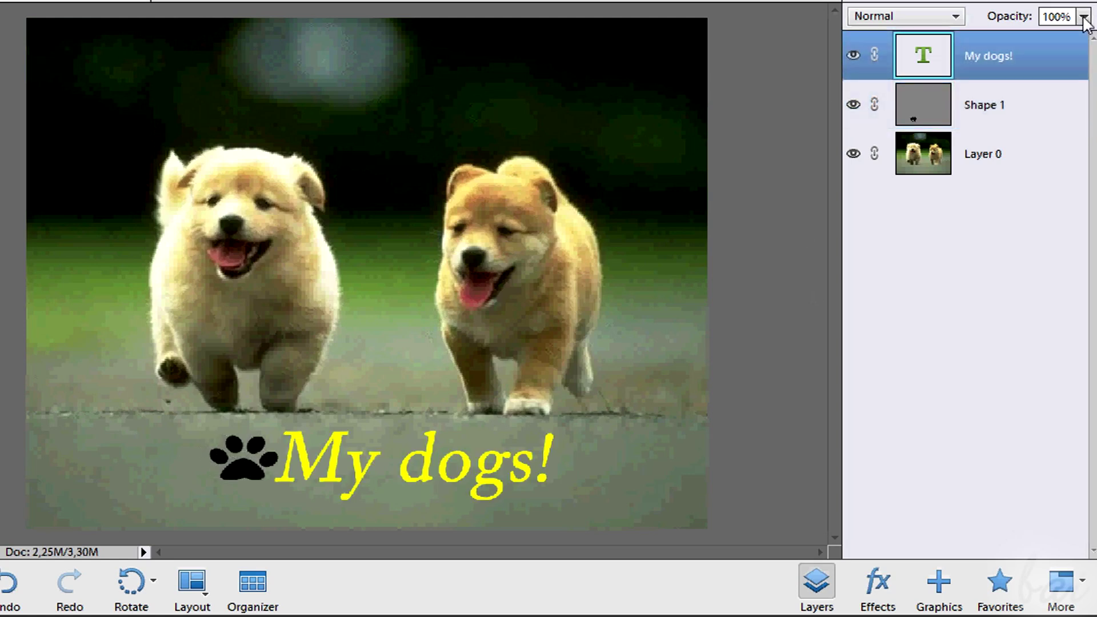
pyautogui.click(1085, 17)
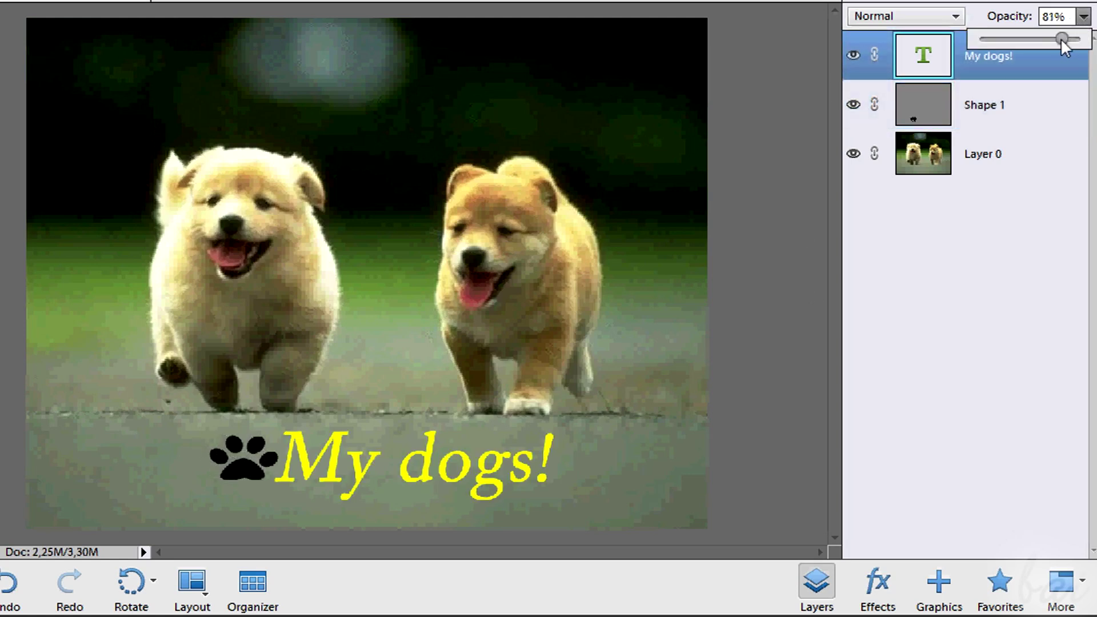
pyautogui.moveTo(1001, 41)
pyautogui.mouseDown()
pyautogui.moveTo(967, 44)
pyautogui.moveTo(1042, 41)
pyautogui.mouseUp()
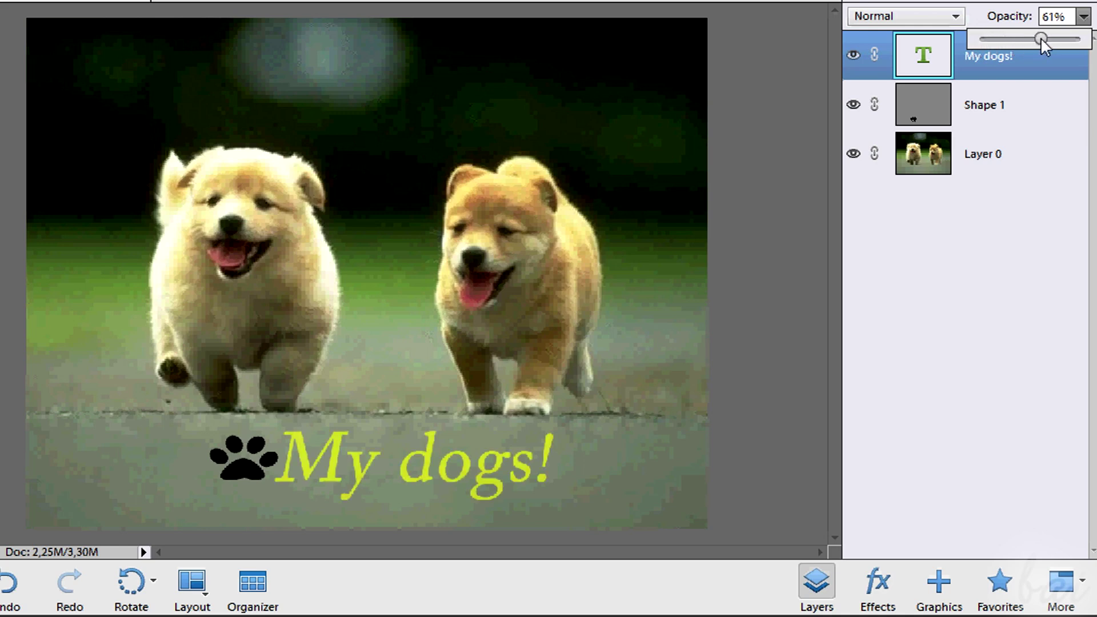
pyautogui.click(983, 104)
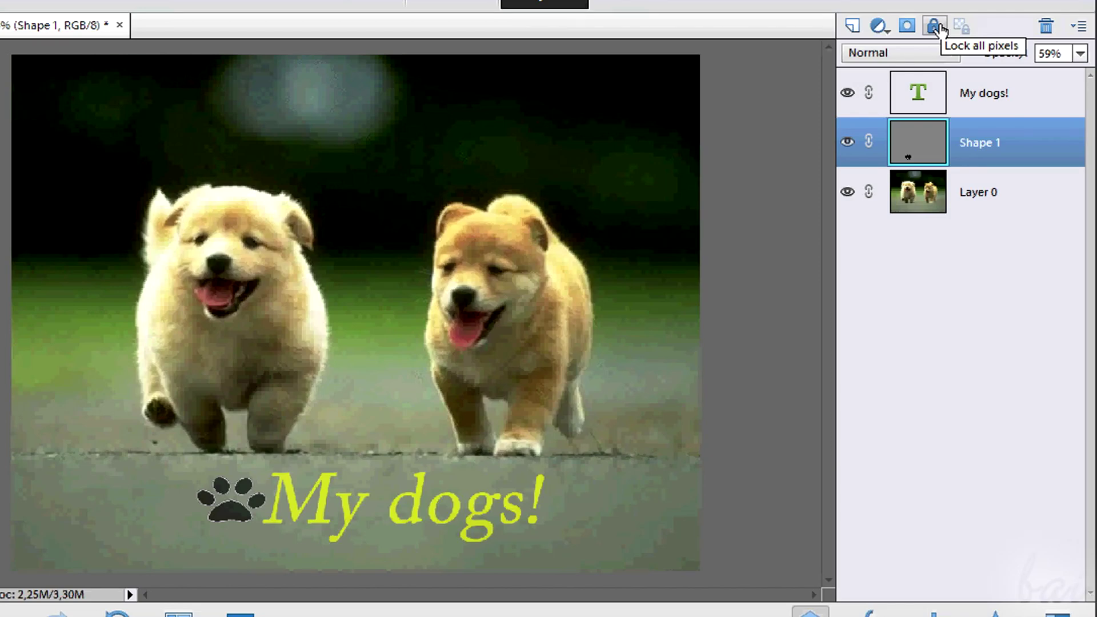
pyautogui.click(935, 26)
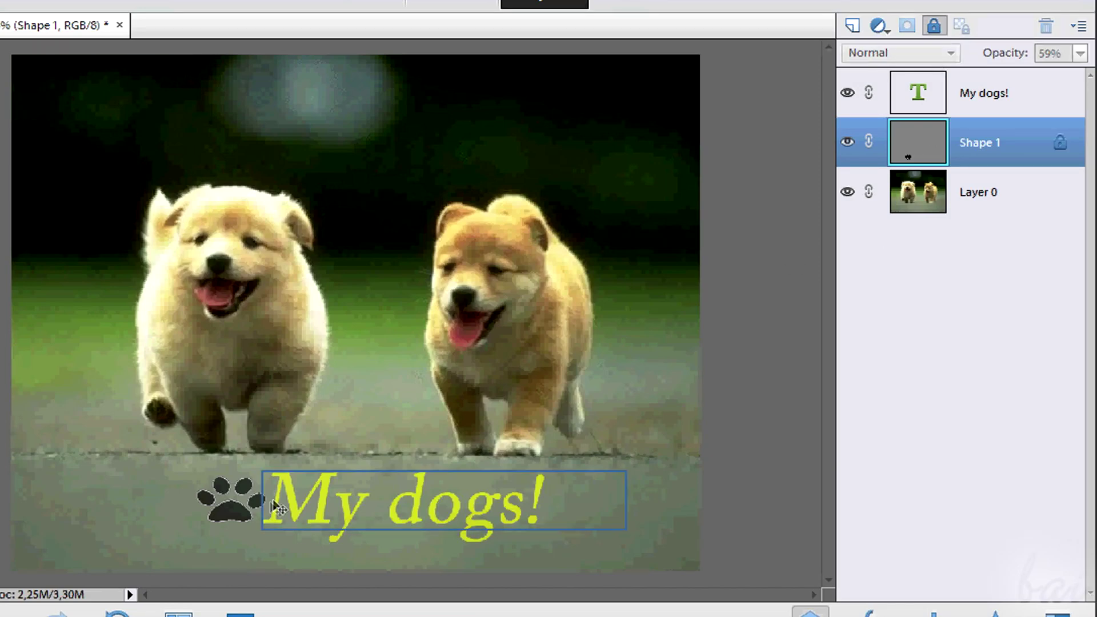
# Step: Draw a rectangular marquee around the left puppy on the dog photo layer
pyautogui.click(223, 513)
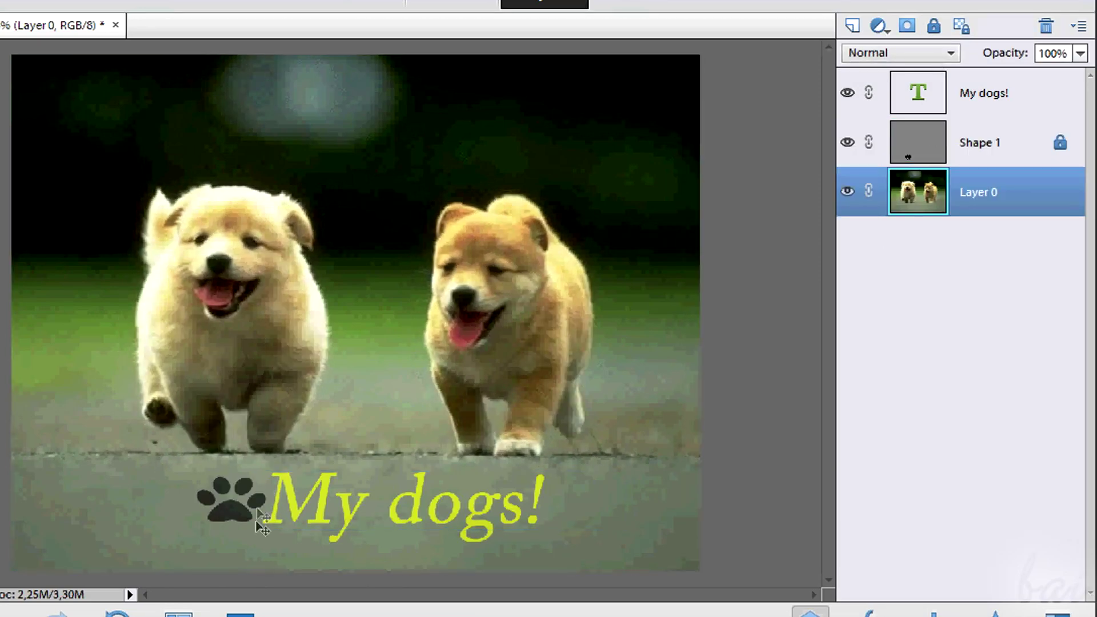
pyautogui.moveTo(263, 517)
pyautogui.mouseDown()
pyautogui.moveTo(240, 519)
pyautogui.moveTo(256, 521)
pyautogui.mouseUp()
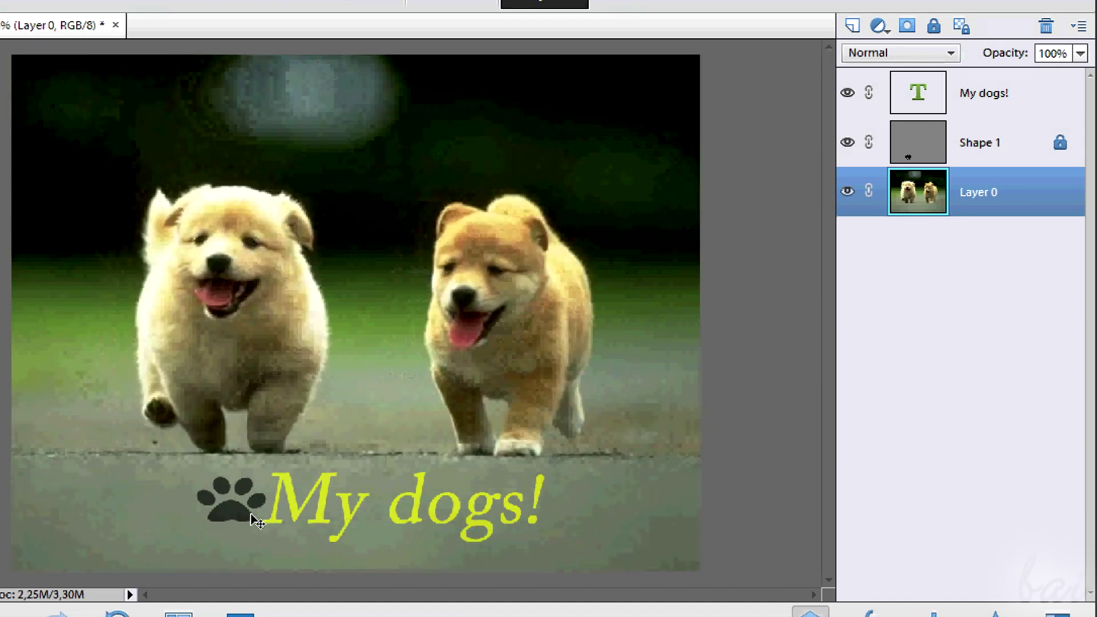
pyautogui.click(245, 514)
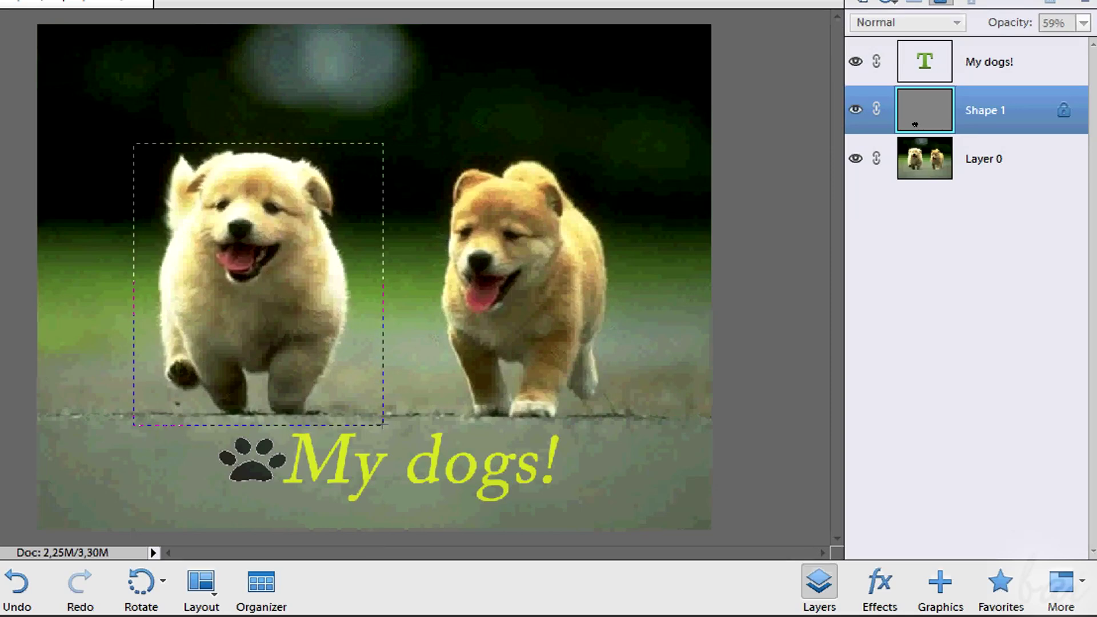
pyautogui.moveTo(346, 398); pyautogui.dragTo(383, 424)
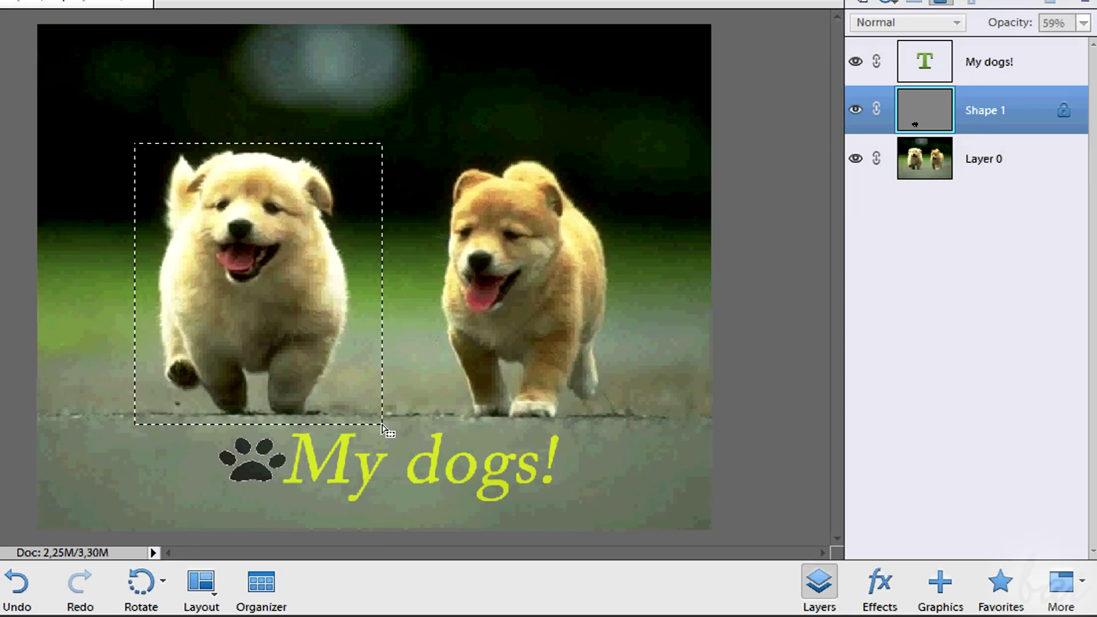
pyautogui.click(1006, 160)
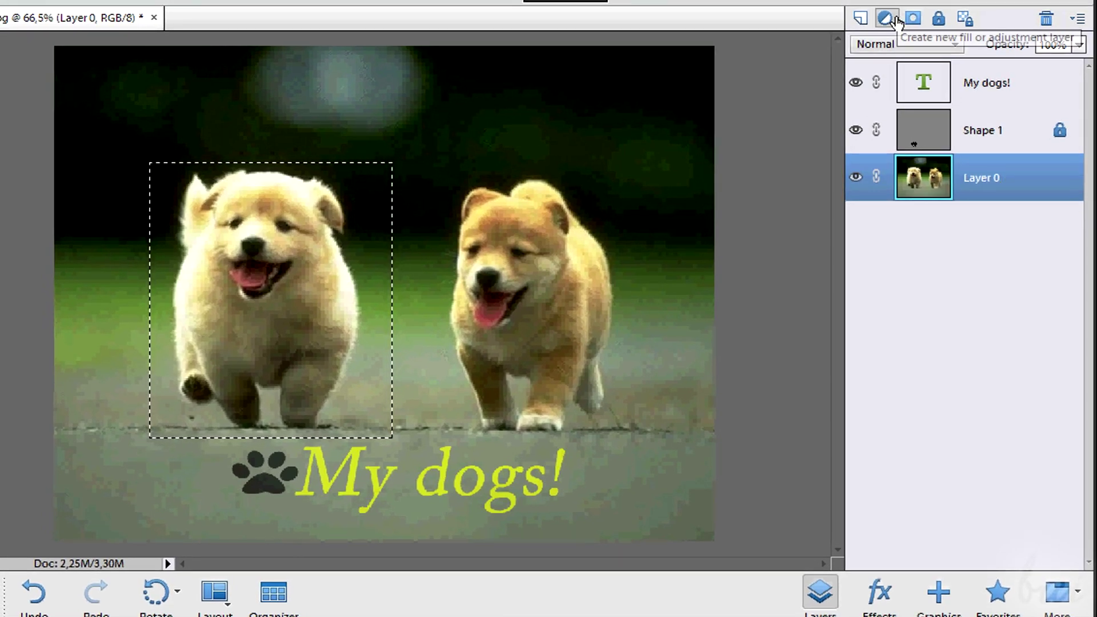
pyautogui.click(886, 19)
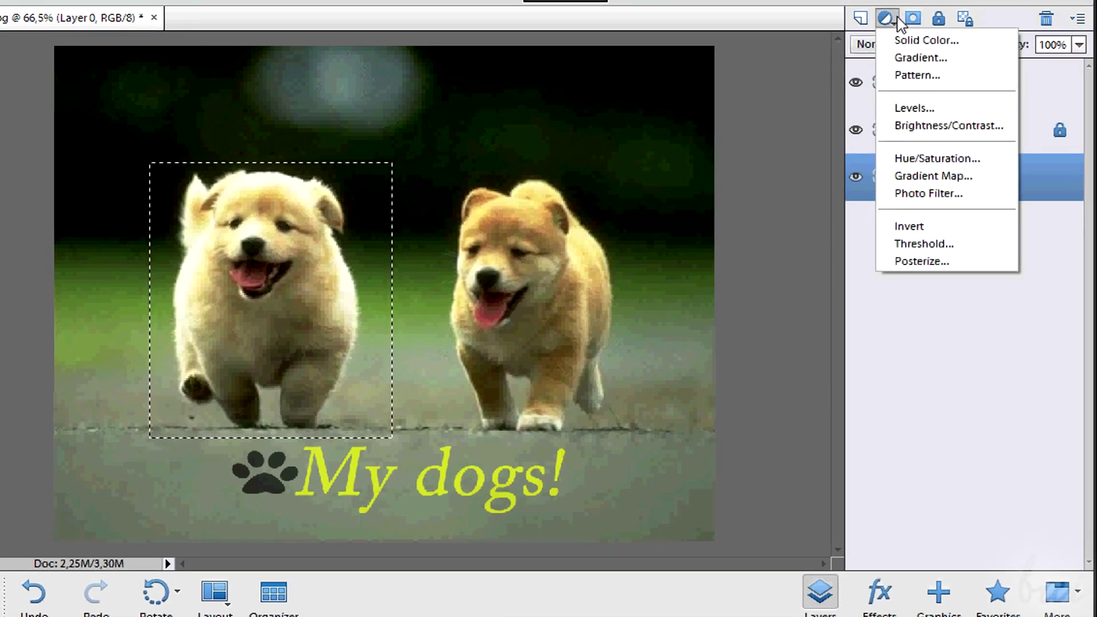
pyautogui.click(914, 127)
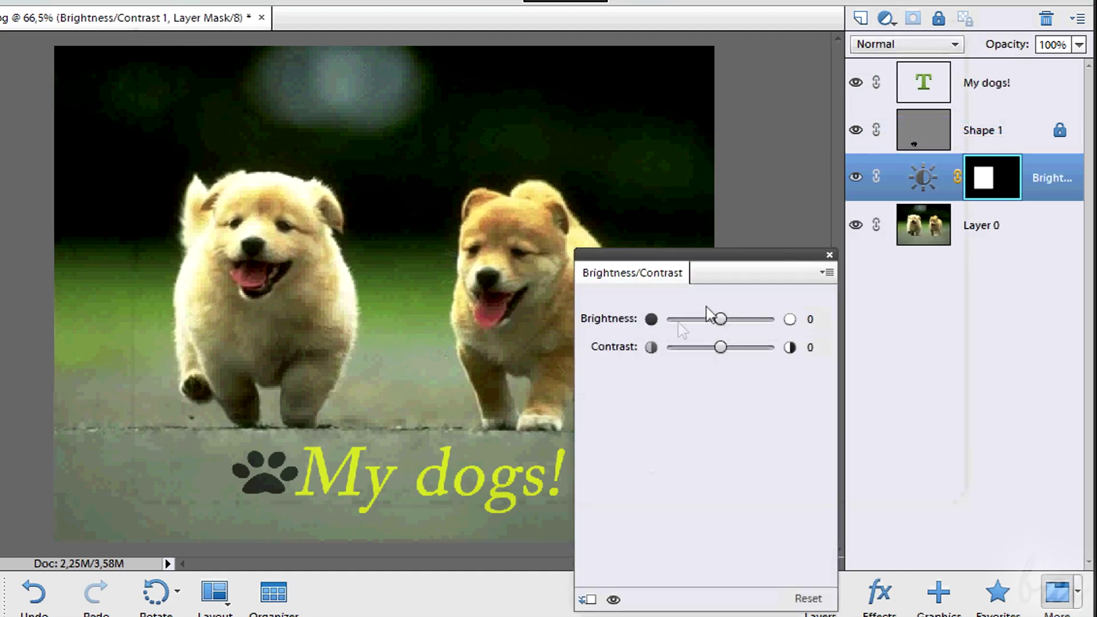
pyautogui.moveTo(720, 319)
pyautogui.mouseDown()
pyautogui.moveTo(744, 320)
pyautogui.moveTo(713, 349)
pyautogui.mouseUp()
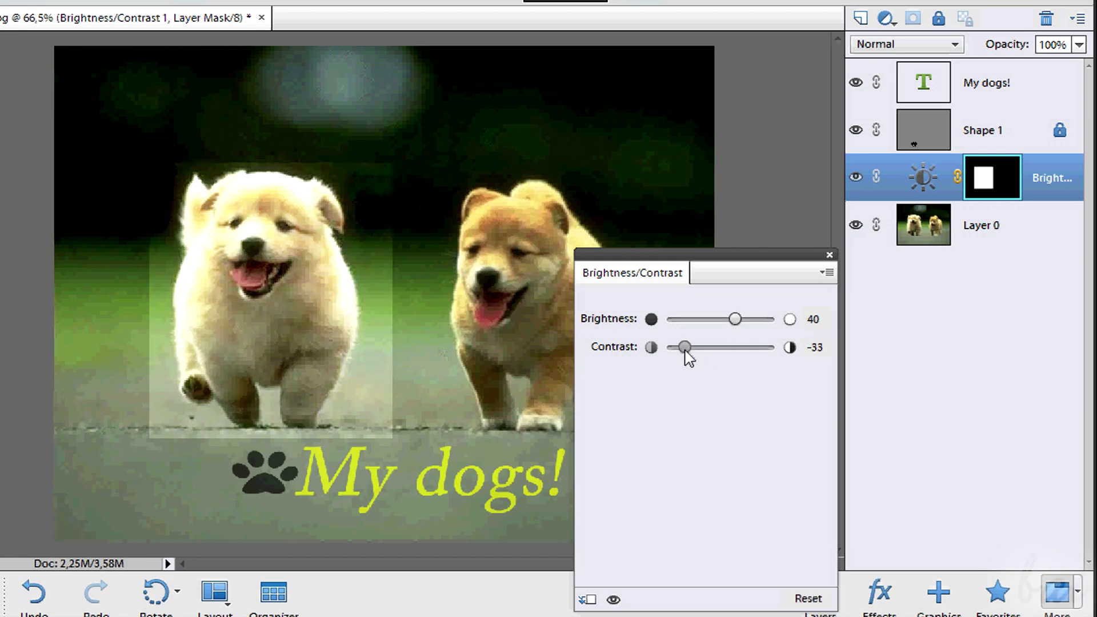
pyautogui.moveTo(739, 322); pyautogui.dragTo(731, 322)
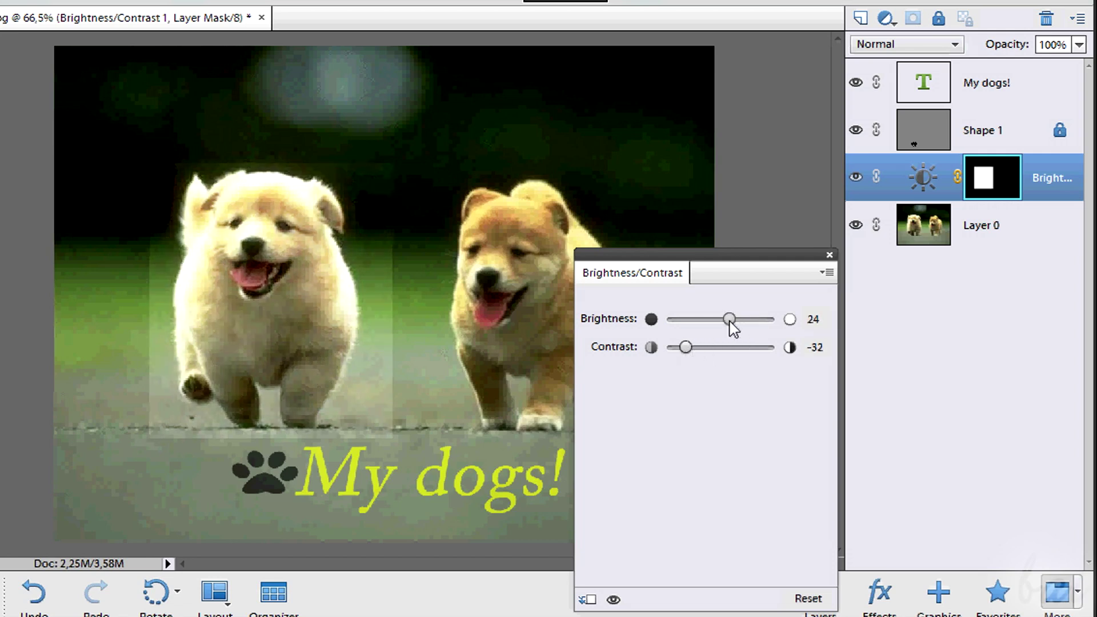
pyautogui.click(829, 255)
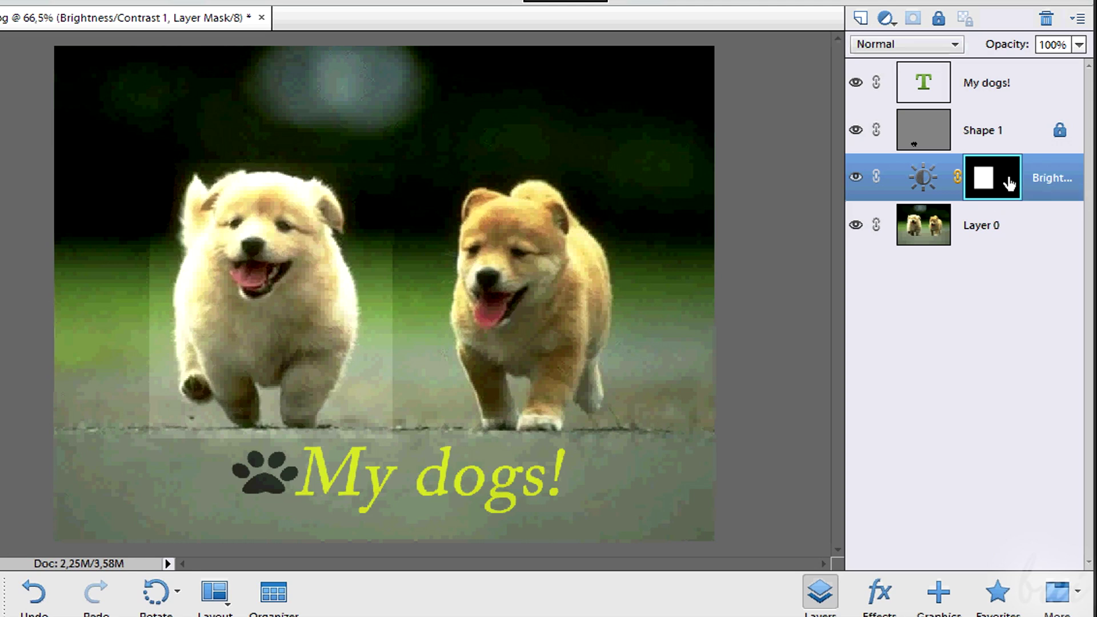
pyautogui.doubleClick(926, 181)
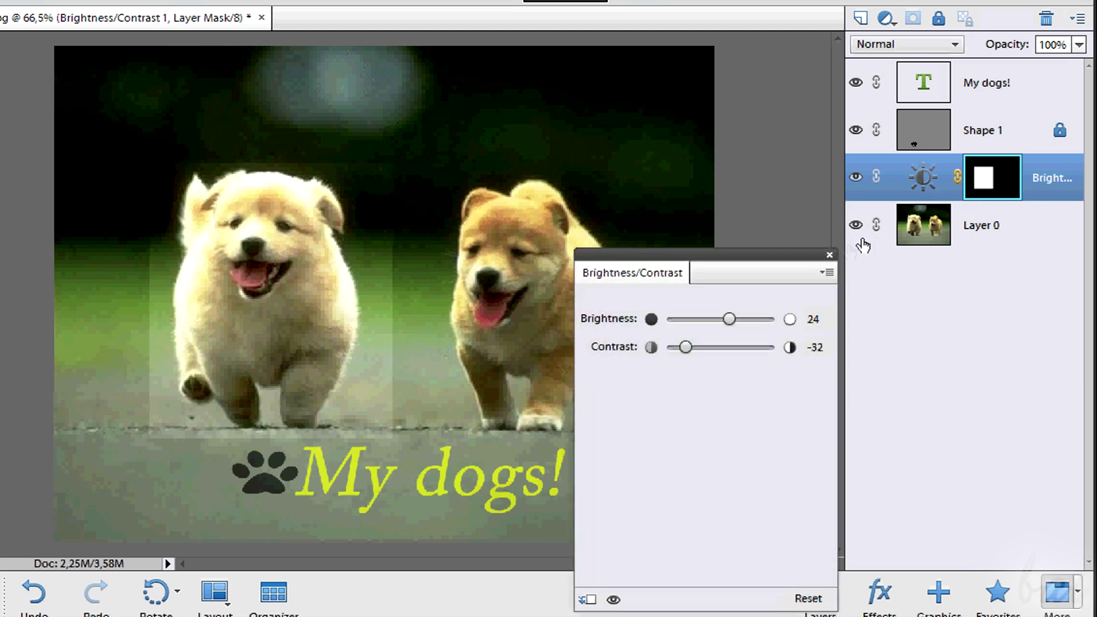
pyautogui.click(830, 255)
# Step: Replace the brightness layer with a Hue/Saturation layer shifting the left puppy green
pyautogui.hotkey('ctrl', 'z')
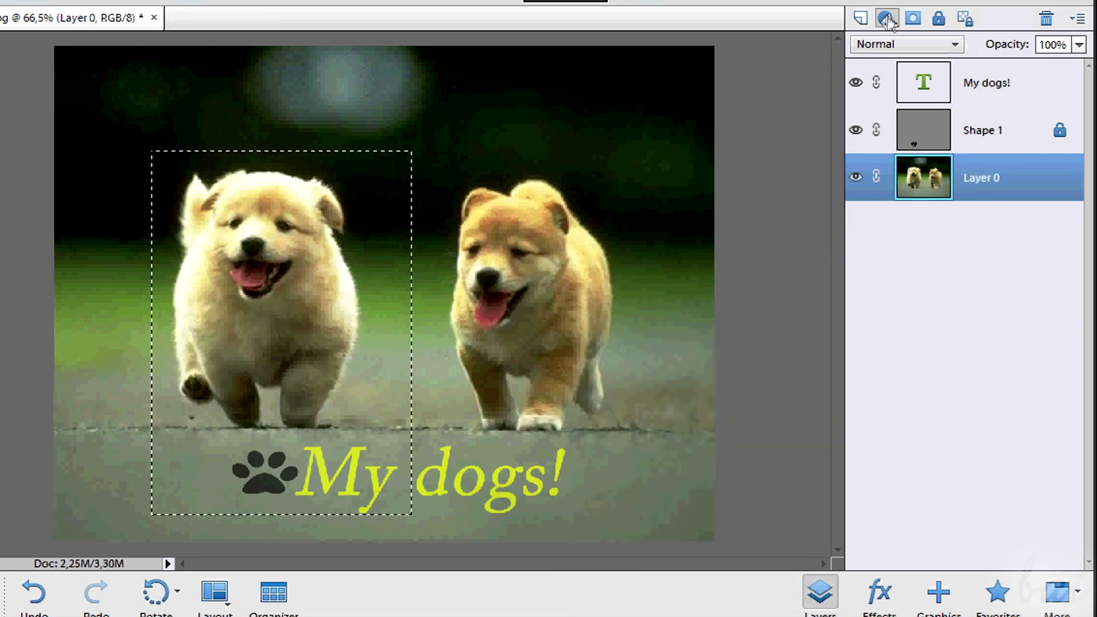
pyautogui.click(887, 18)
pyautogui.click(908, 157)
pyautogui.moveTo(723, 334); pyautogui.dragTo(755, 333)
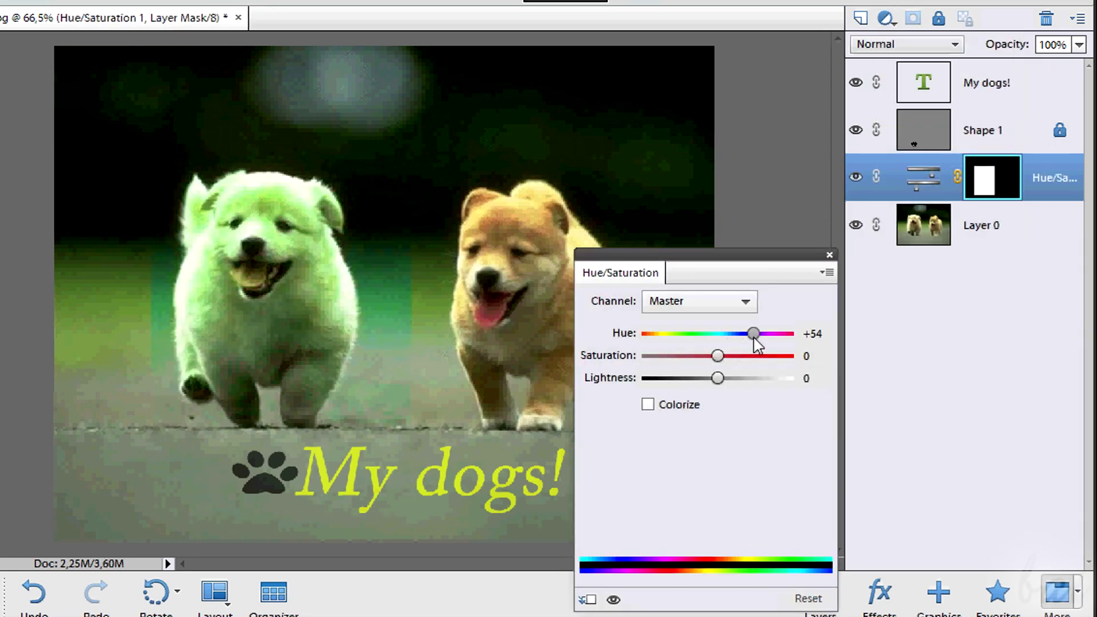
pyautogui.click(830, 255)
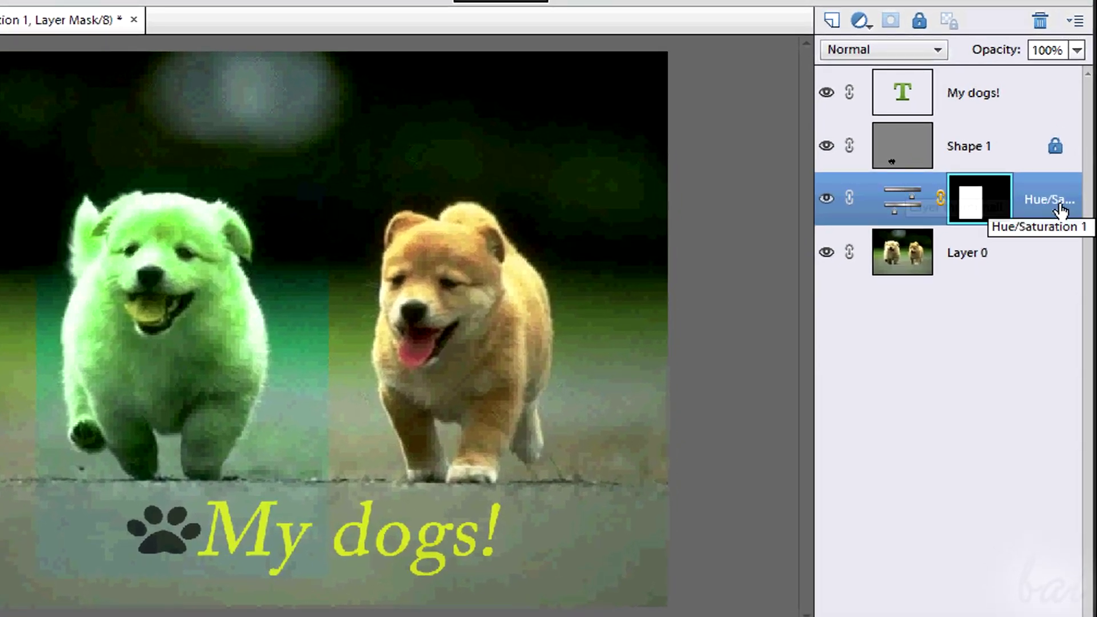
# Step: Move the Hue/Saturation layer above Shape 1 and the text, then back below the text
pyautogui.moveTo(1042, 209); pyautogui.dragTo(1041, 133)
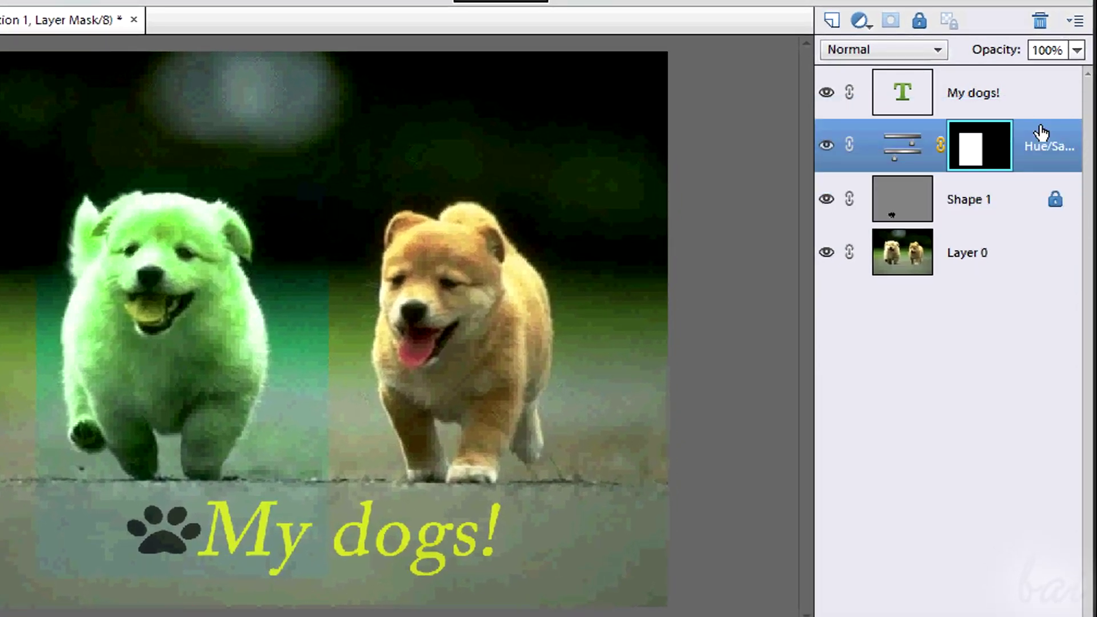
pyautogui.moveTo(1042, 132); pyautogui.dragTo(1041, 80)
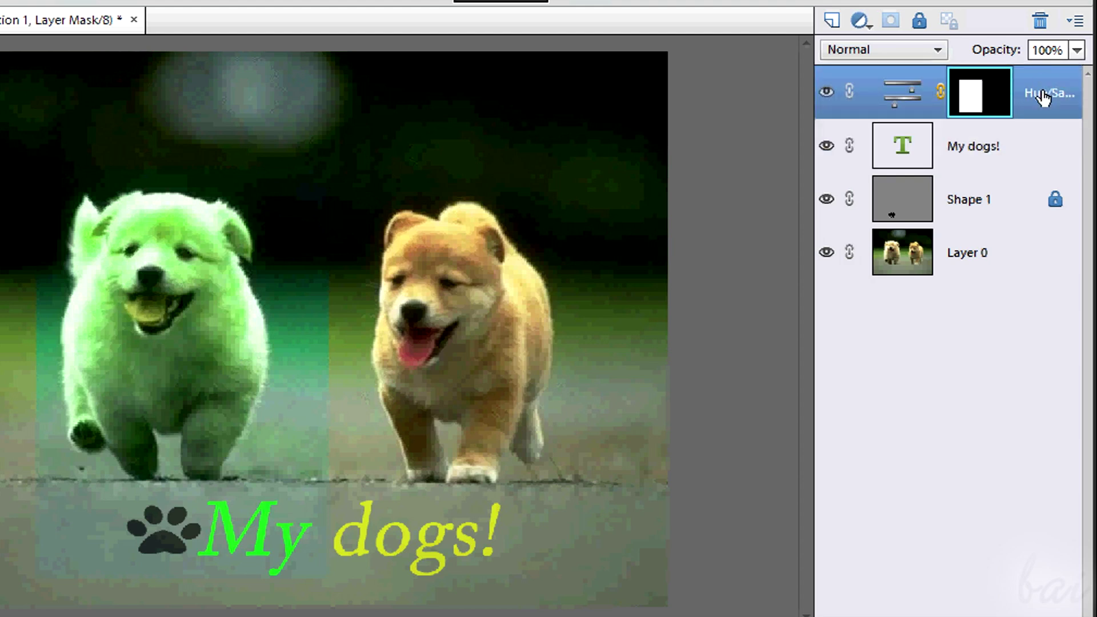
pyautogui.moveTo(1043, 98)
pyautogui.mouseDown()
pyautogui.moveTo(1047, 182)
pyautogui.moveTo(1037, 85)
pyautogui.moveTo(1054, 199)
pyautogui.mouseUp()
# Step: Delete the Hue/Saturation layer and its mask, then make Layer 0 active
pyautogui.rightClick(1054, 197)
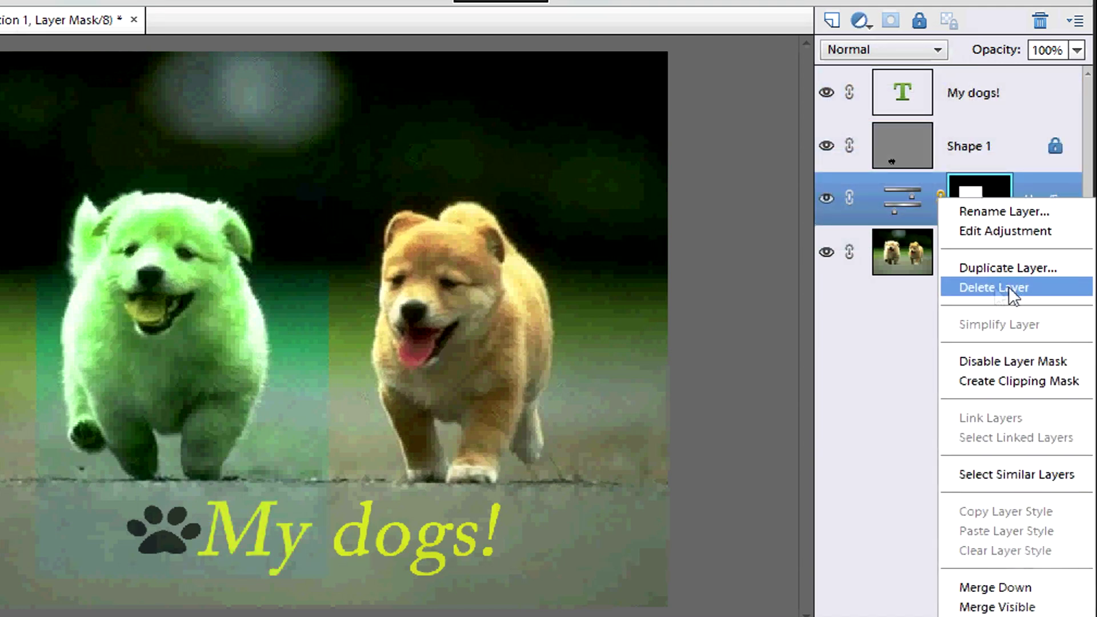
pyautogui.click(1032, 194)
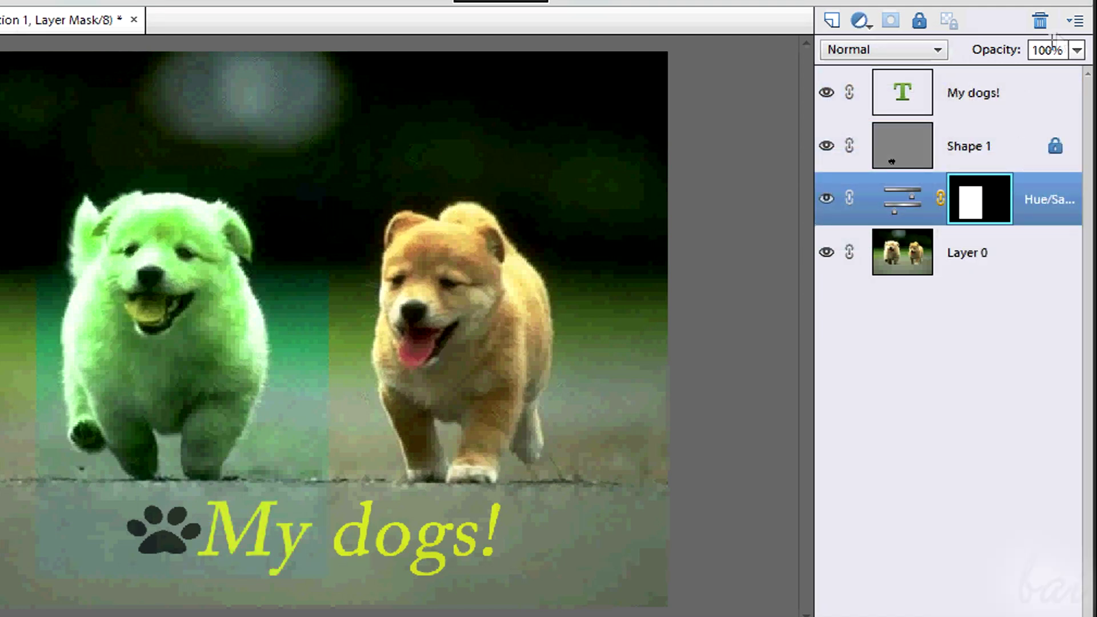
pyautogui.click(1036, 27)
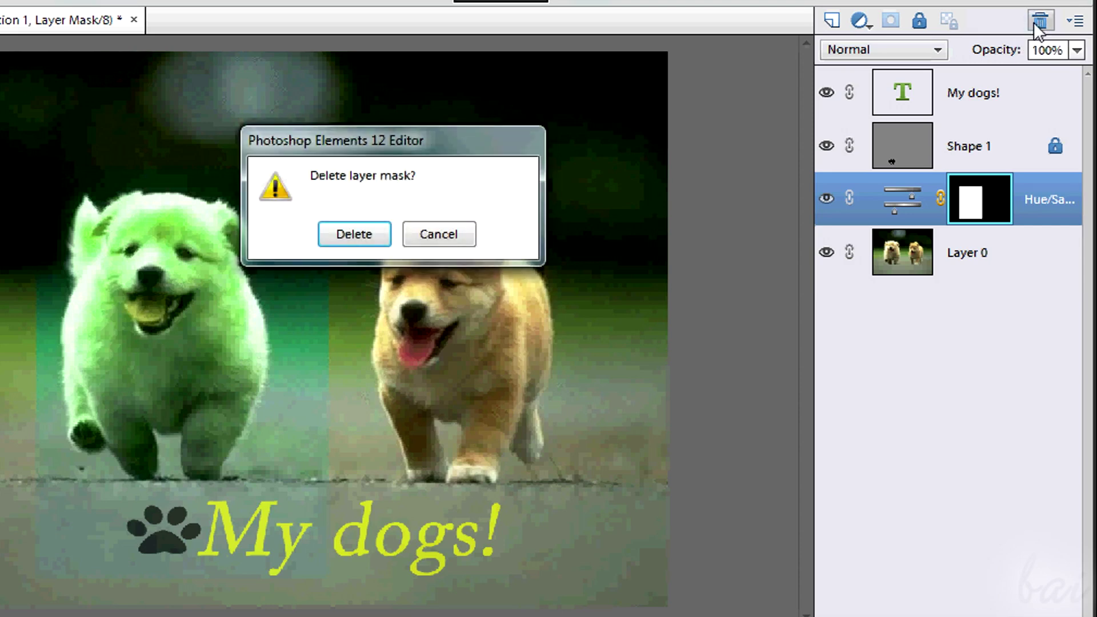
pyautogui.click(355, 234)
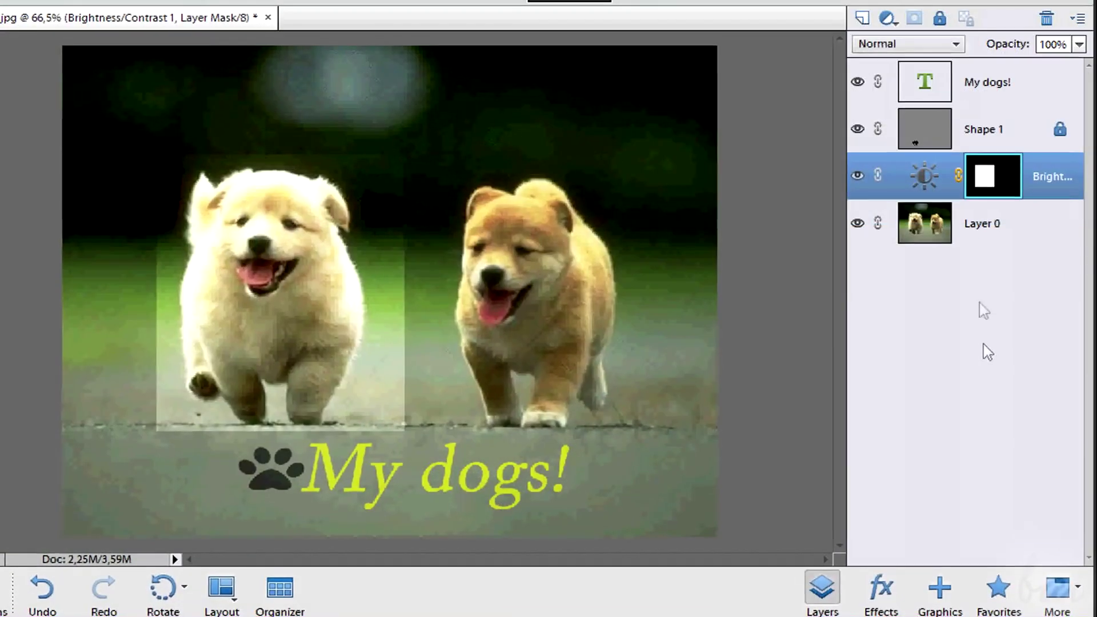
pyautogui.click(976, 235)
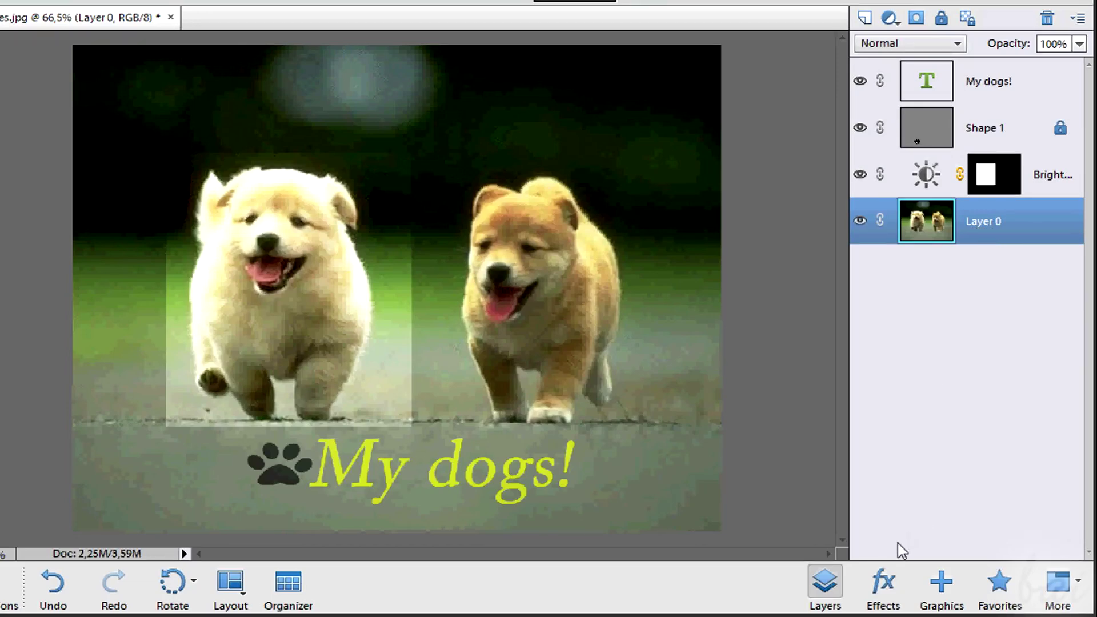
# Step: Try the Colored Pencil filter on the photo and the left-puppy selection, undoing each attempt
pyautogui.click(896, 586)
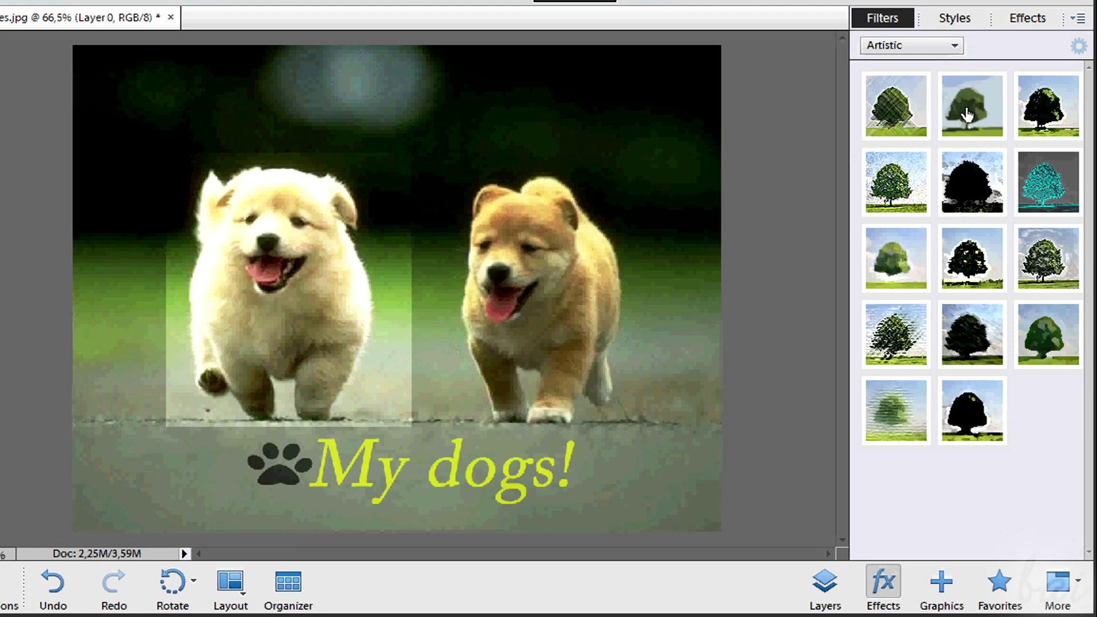
pyautogui.click(955, 23)
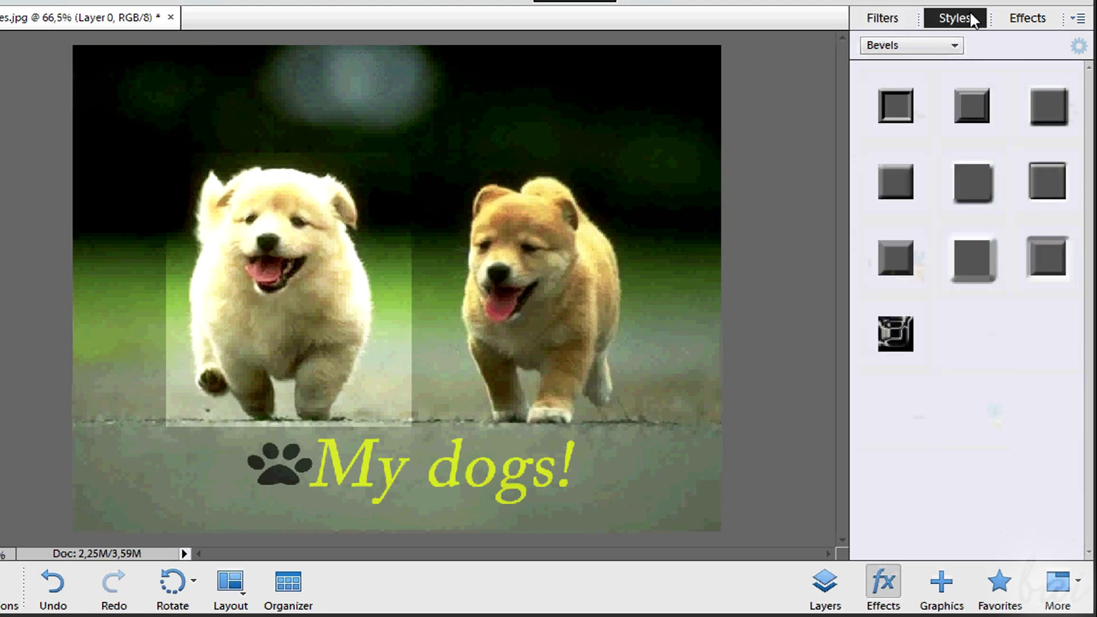
pyautogui.click(883, 18)
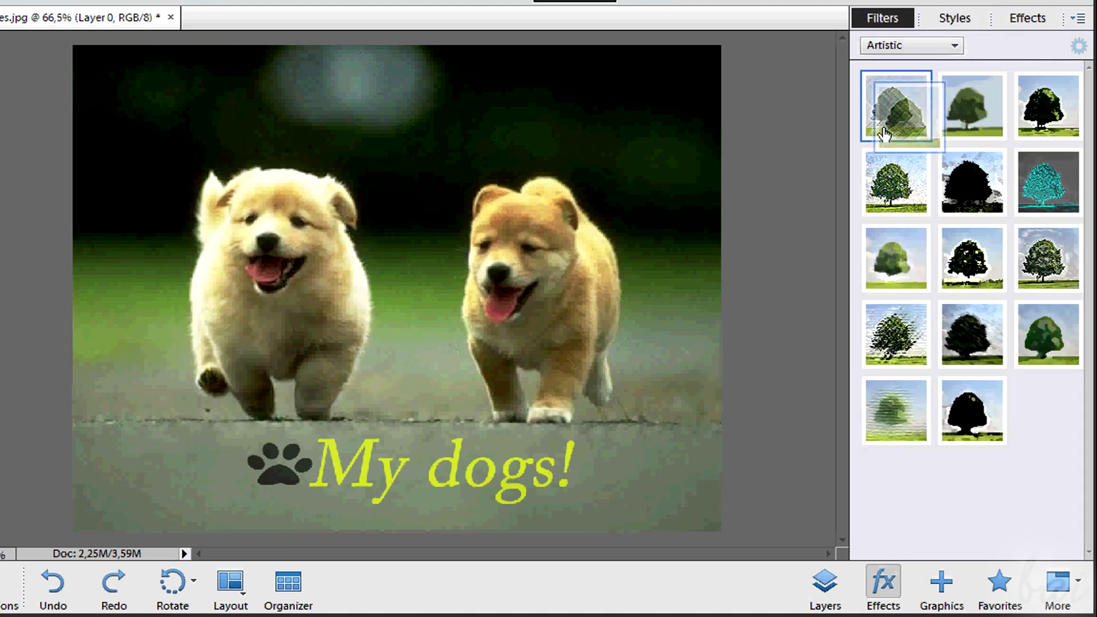
pyautogui.moveTo(896, 106); pyautogui.dragTo(262, 254)
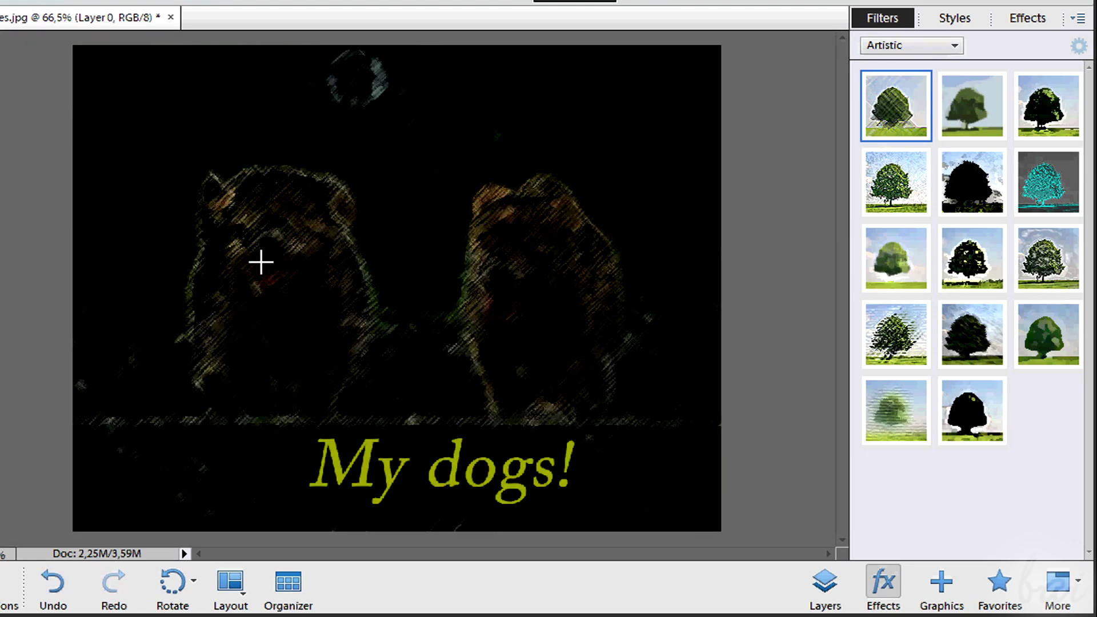
pyautogui.click(59, 587)
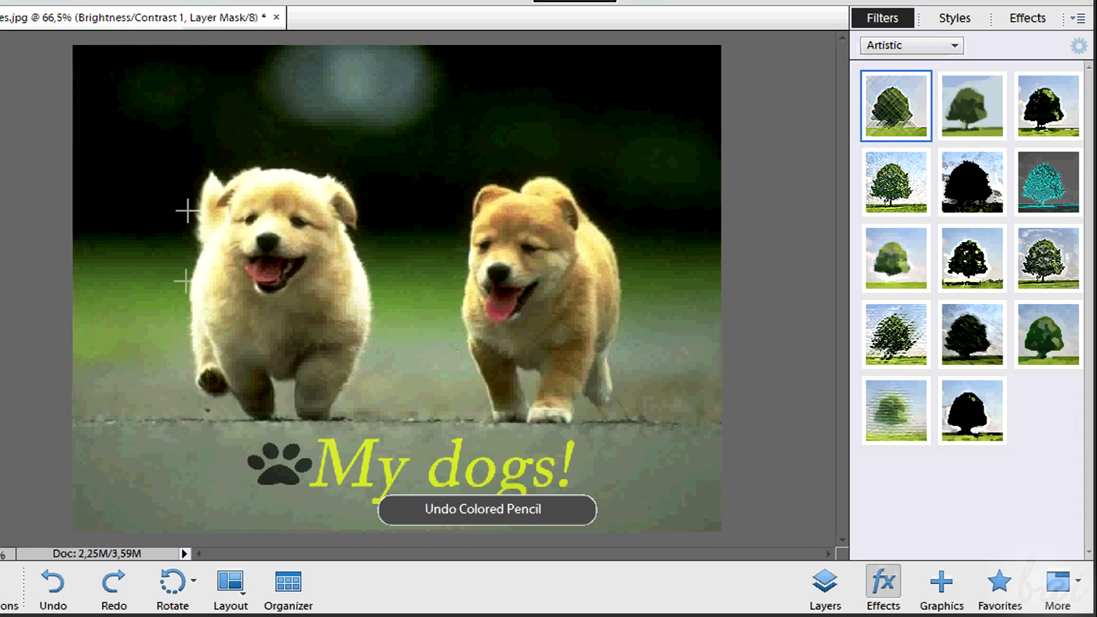
pyautogui.moveTo(382, 421); pyautogui.dragTo(401, 429)
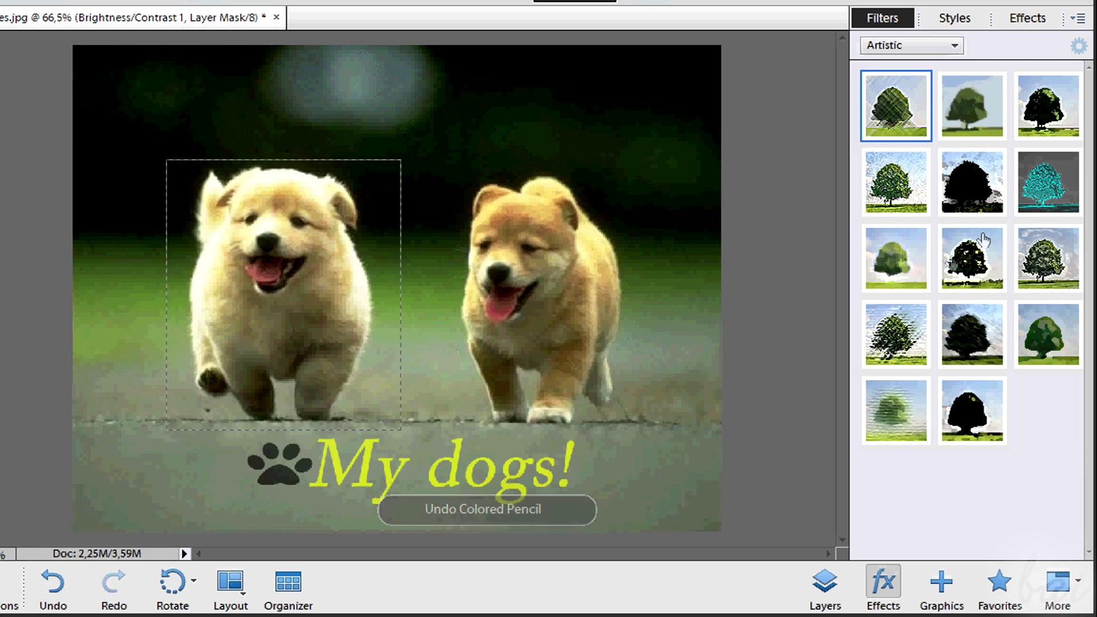
pyautogui.moveTo(896, 106)
pyautogui.mouseDown()
pyautogui.moveTo(599, 188)
pyautogui.moveTo(314, 240)
pyautogui.mouseUp()
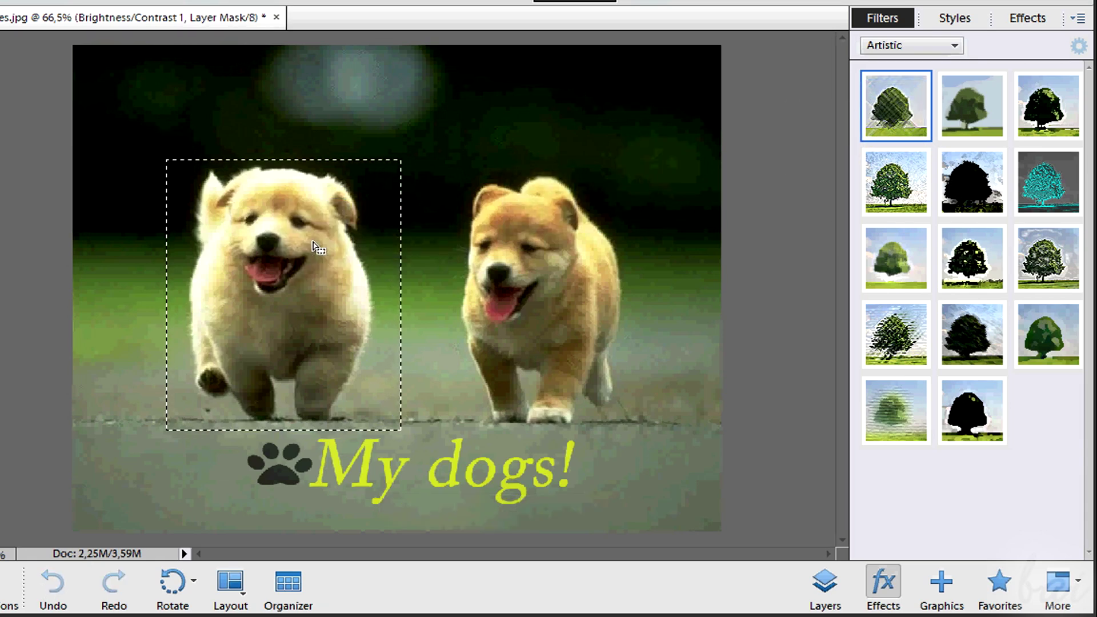
pyautogui.hotkey('ctrl', 'z')
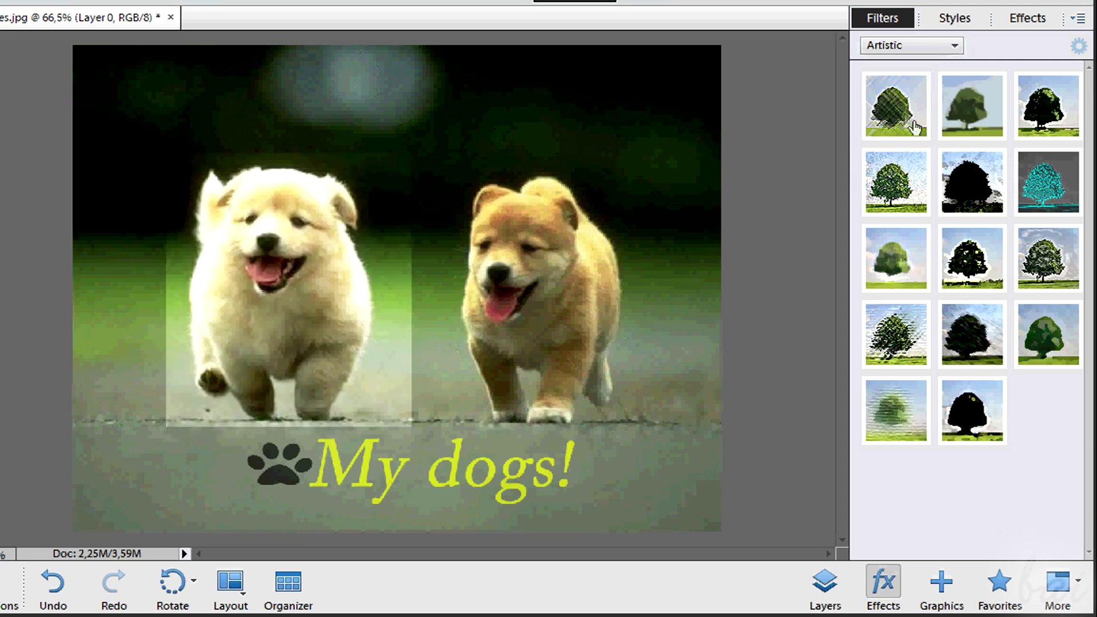
pyautogui.moveTo(913, 128); pyautogui.dragTo(289, 275)
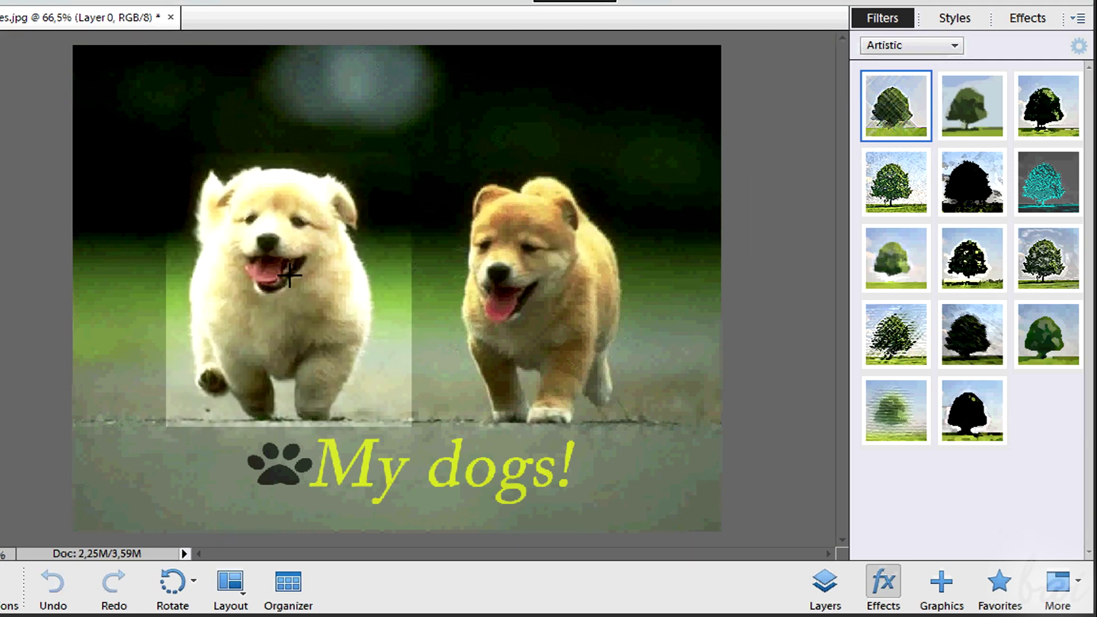
pyautogui.hotkey('ctrl', 'z')
pyautogui.press('F11')
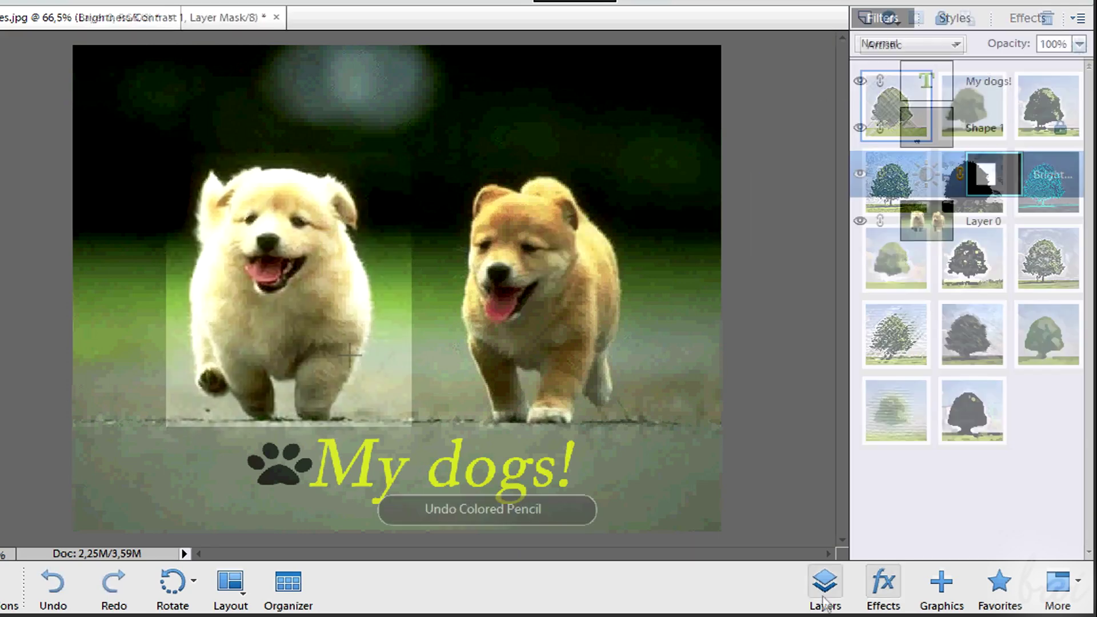
# Step: Hide the Brightness/Contrast layer and select a rectangle around the left puppy
pyautogui.click(860, 173)
pyautogui.click(960, 223)
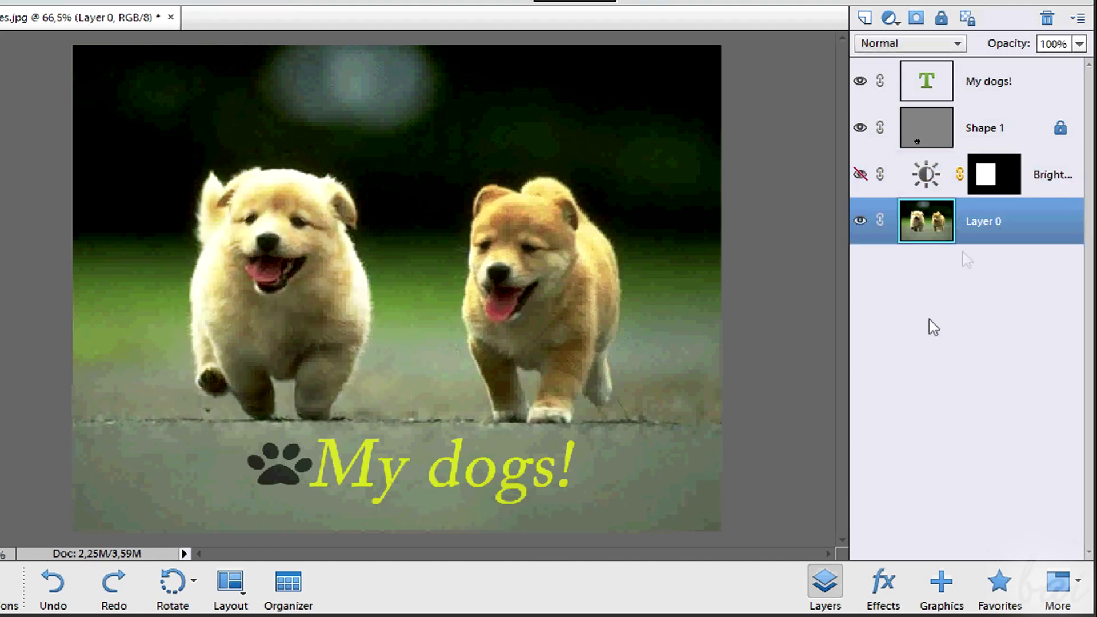
pyautogui.click(883, 582)
pyautogui.moveTo(885, 134); pyautogui.dragTo(261, 262)
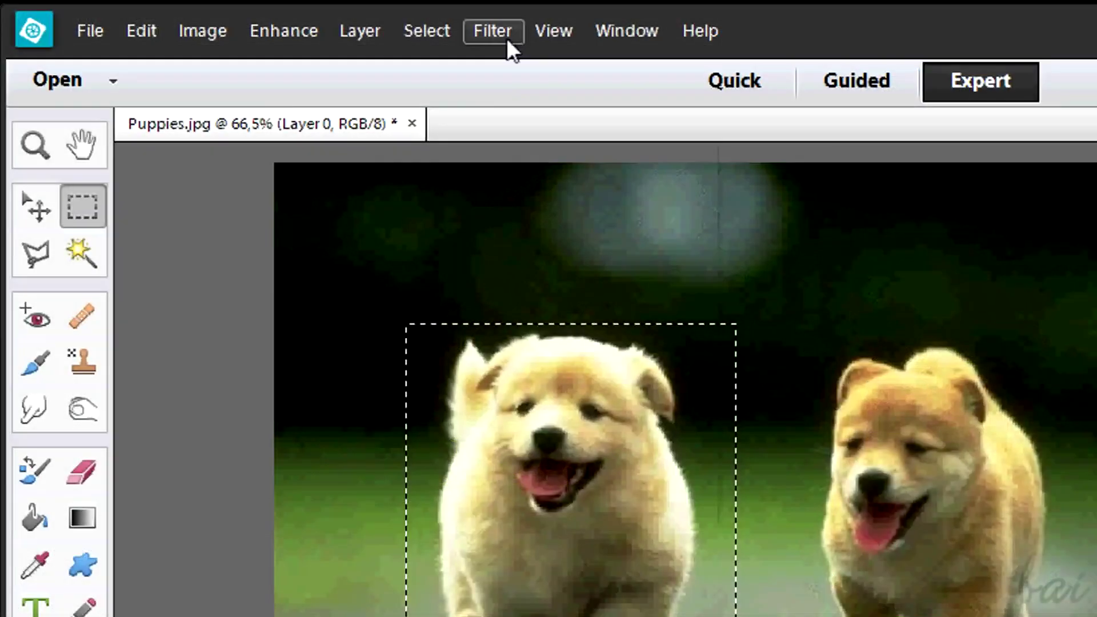
# Step: Preview the Glass distortion filter on the selection with lower distortion and higher smoothness
pyautogui.click(502, 37)
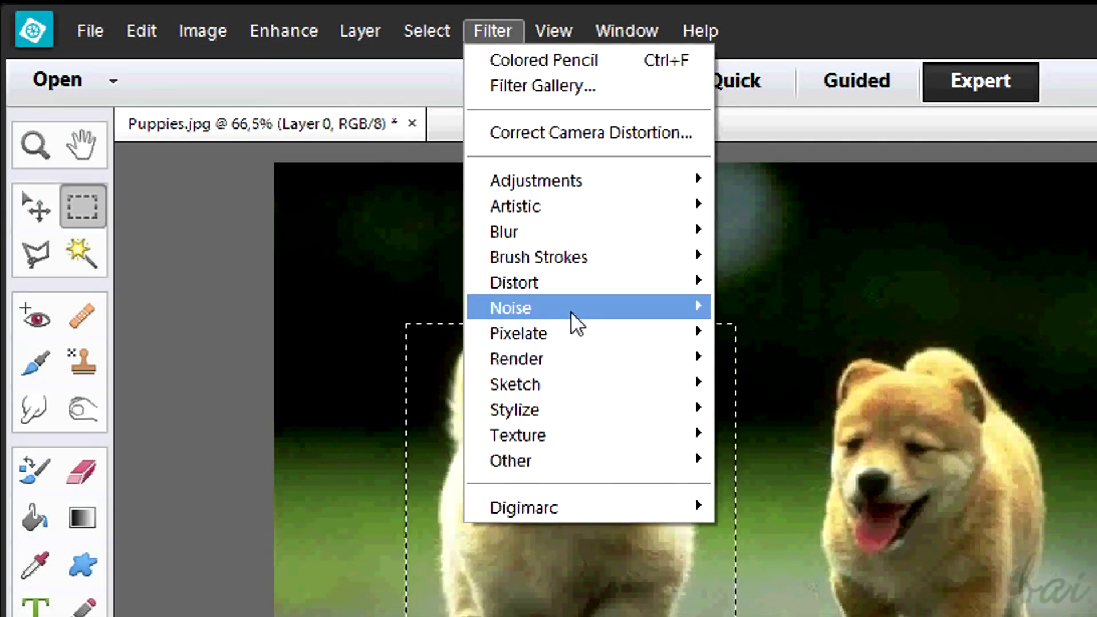
pyautogui.moveTo(514, 283)
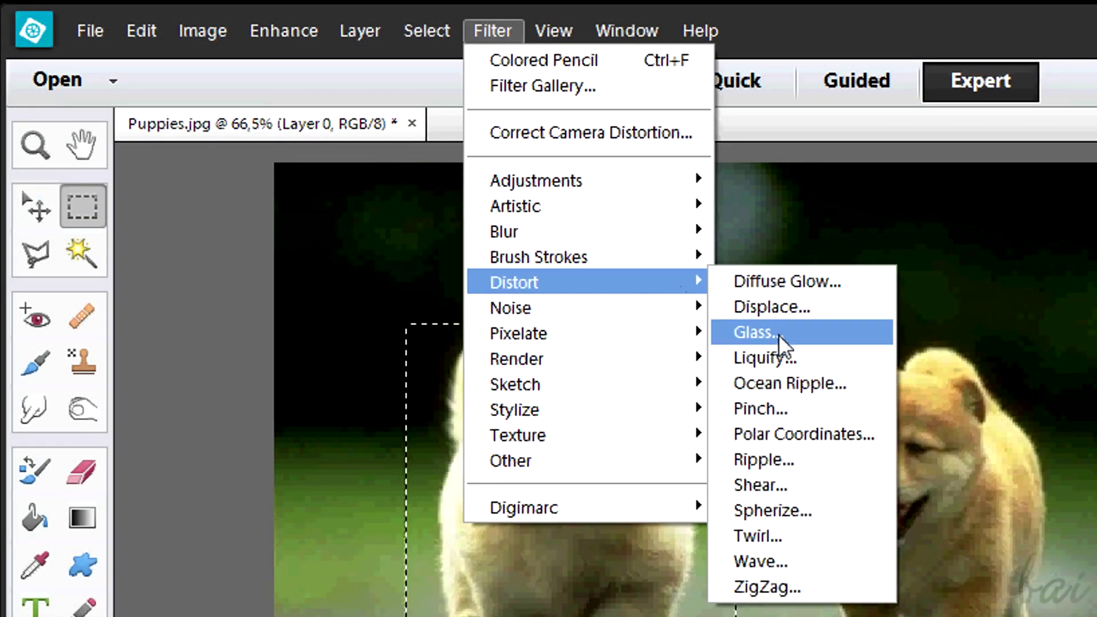
pyautogui.click(778, 333)
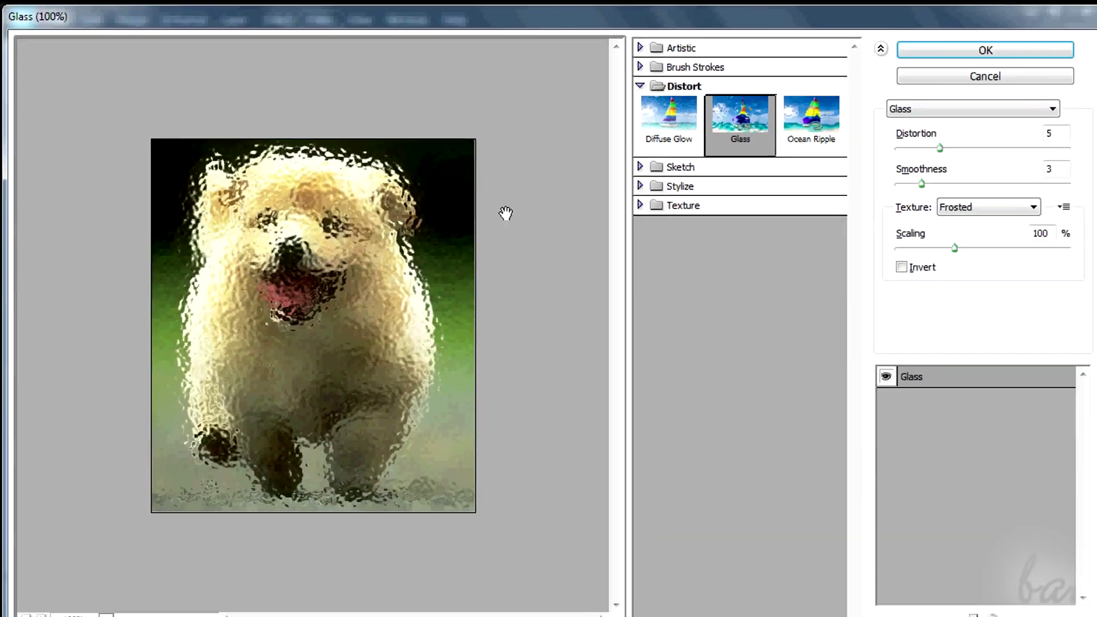
pyautogui.moveTo(927, 146)
pyautogui.mouseDown()
pyautogui.moveTo(892, 146)
pyautogui.moveTo(1012, 182)
pyautogui.moveTo(908, 183)
pyautogui.mouseUp()
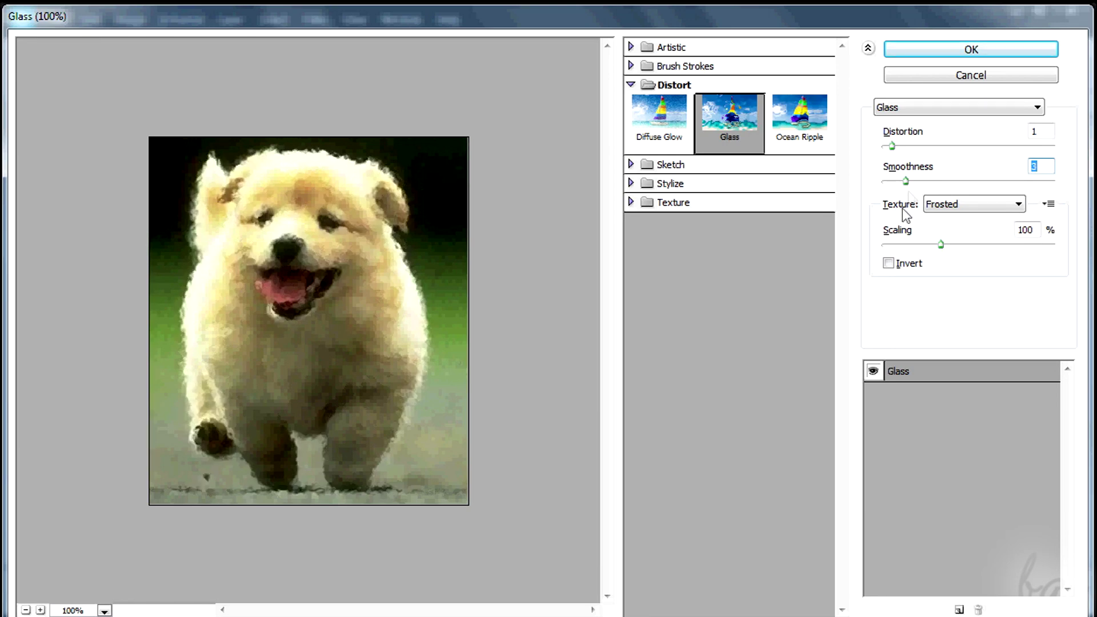
# Step: Switch to Brush Strokes > Crosshatch, briefly preview Ink Outlines, and confirm Crosshatch
pyautogui.click(631, 66)
pyautogui.click(799, 102)
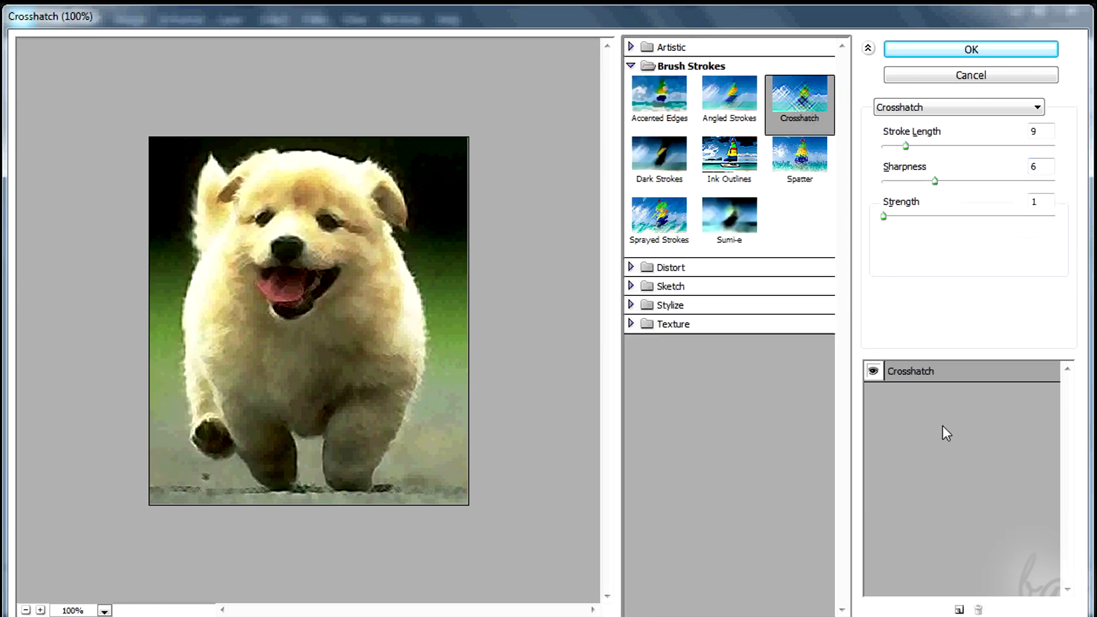
pyautogui.click(729, 155)
pyautogui.click(807, 117)
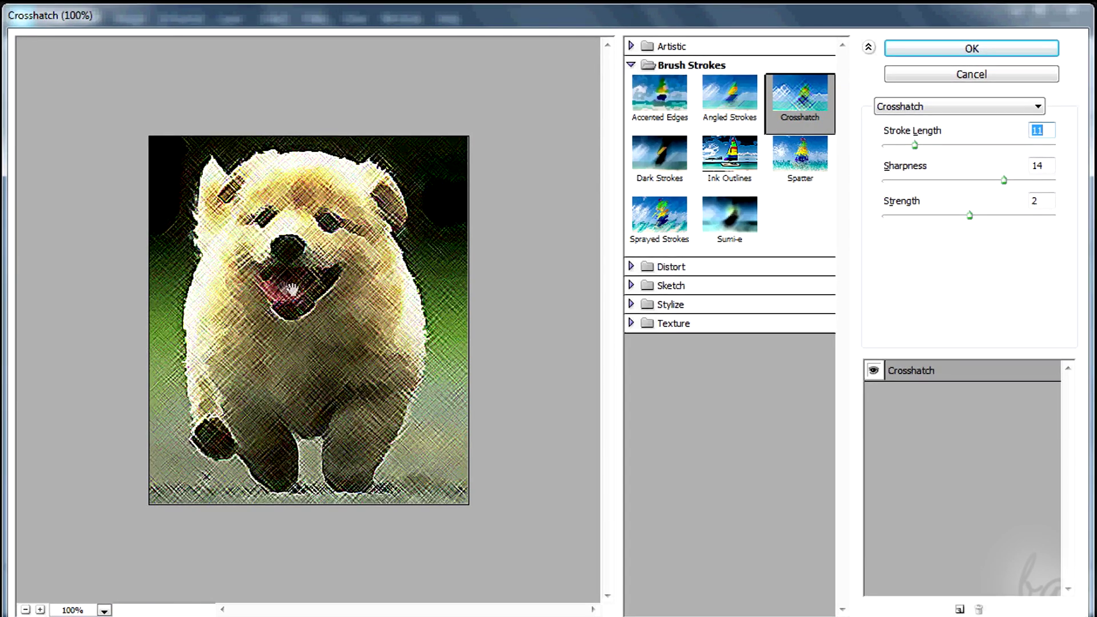
pyautogui.click(922, 47)
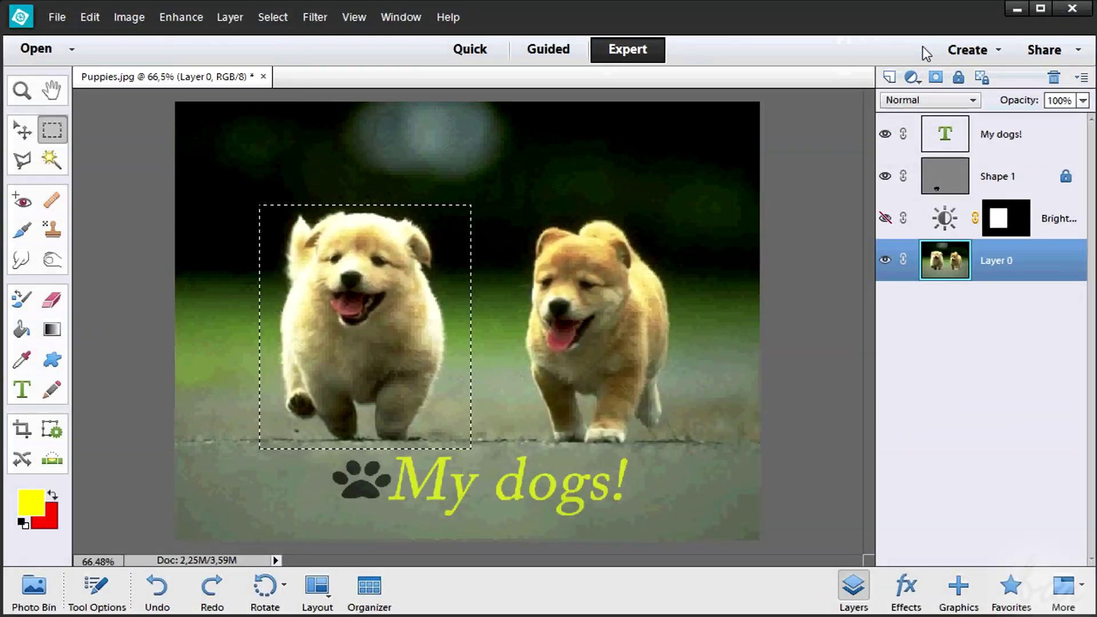